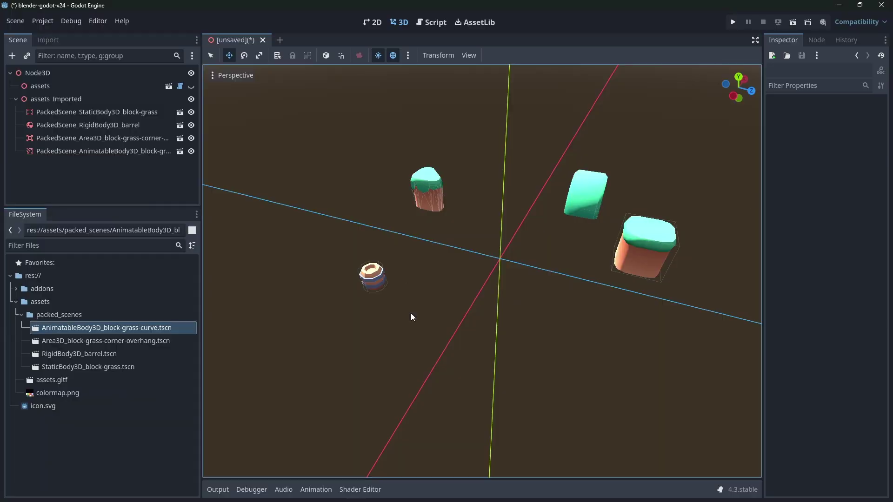
- Inspect the StaticBody3D block-grass, RigidBody3D barrel, Area3D corner overhang and AnimatableBody3D block-grass scenes
right_drag(514, 212, 525, 216)
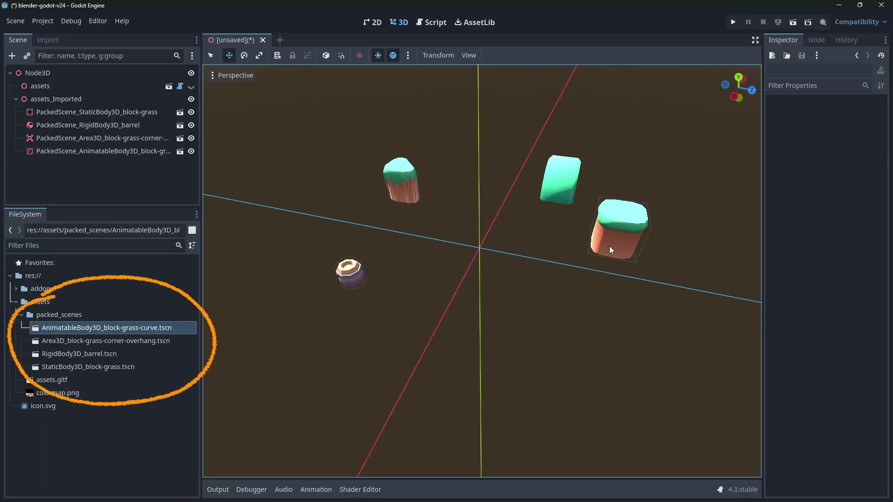
click(129, 113)
click(126, 124)
click(95, 112)
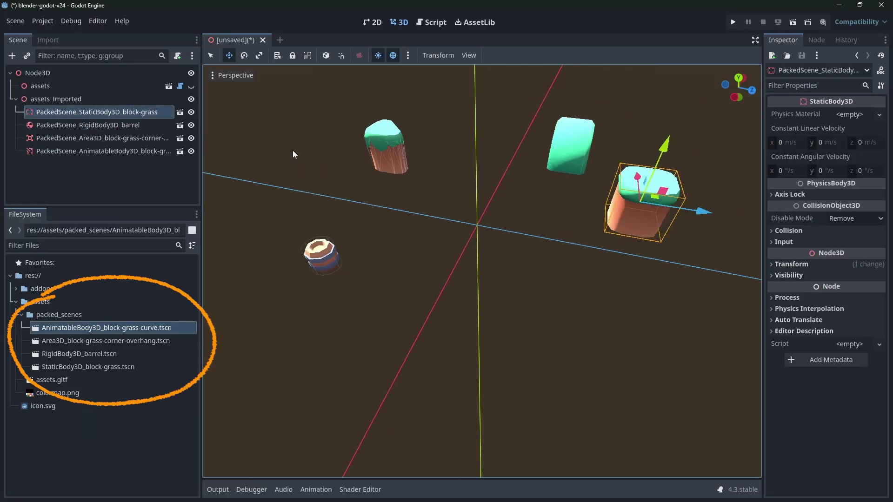
click(123, 139)
click(127, 125)
click(167, 151)
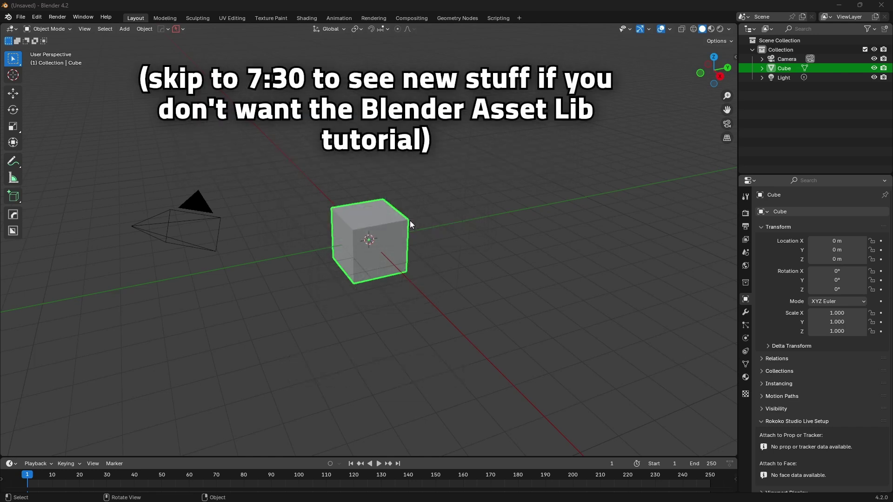
- Select all and delete Blender's default cube, camera and light
middle_drag(408, 219, 458, 205)
key(a)
key(Delete)
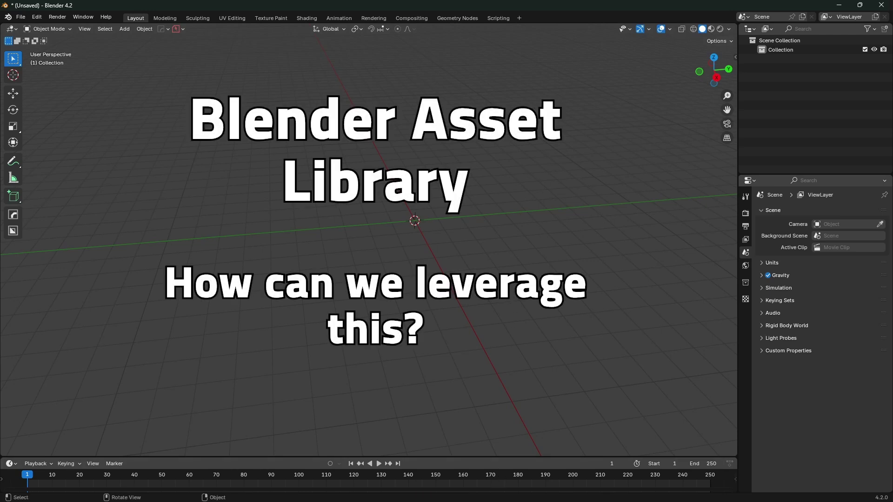
shift+middle_drag(521, 204, 517, 217)
mouse_move(416, 497)
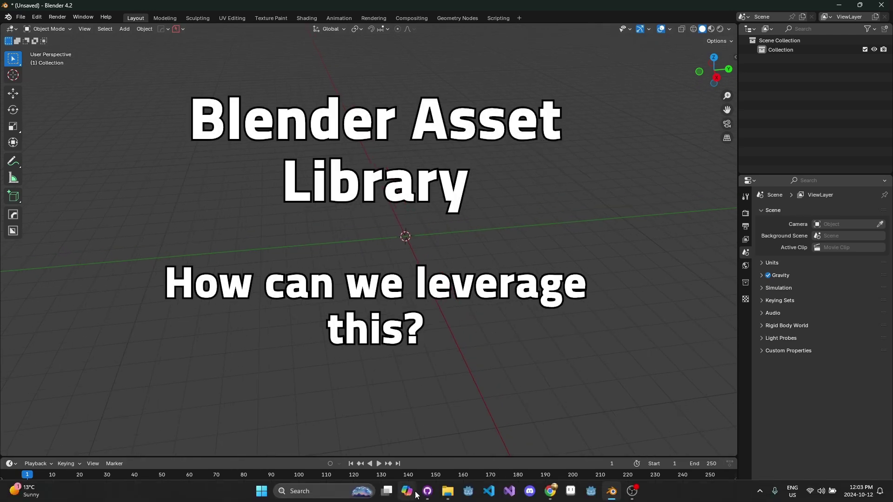
click(448, 491)
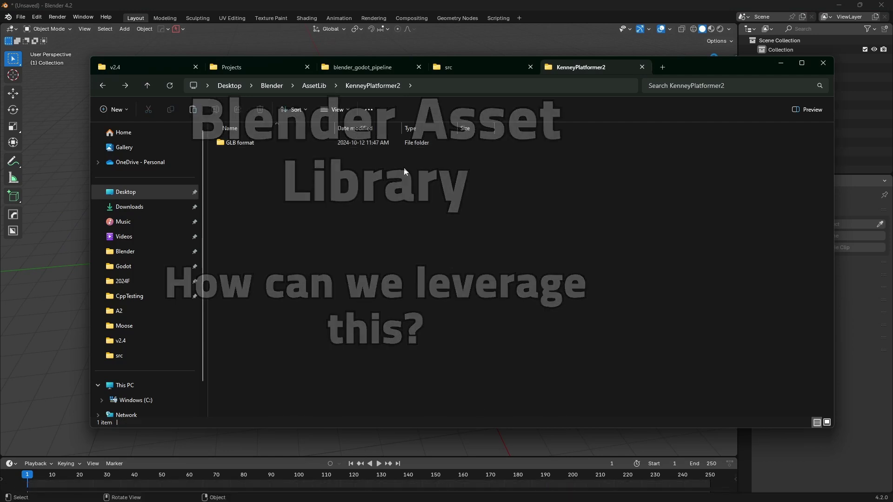
double_click(325, 142)
scroll(538, 286, down, 5)
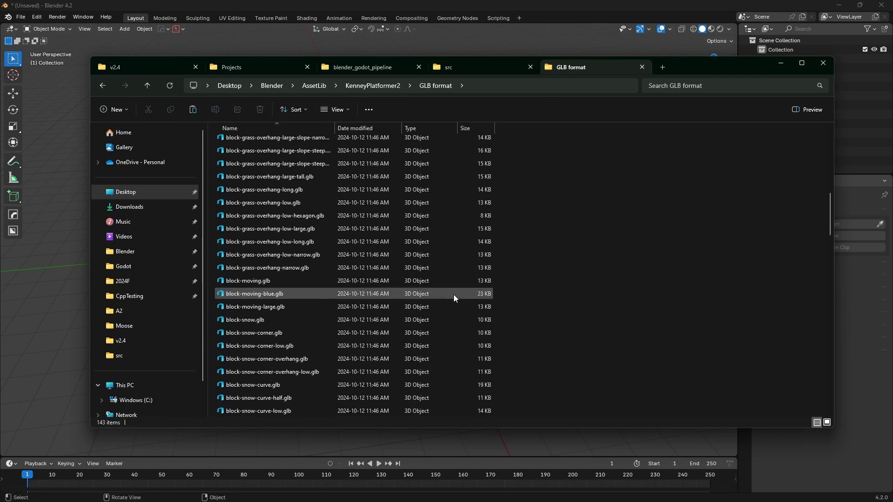
scroll(448, 297, up, 10)
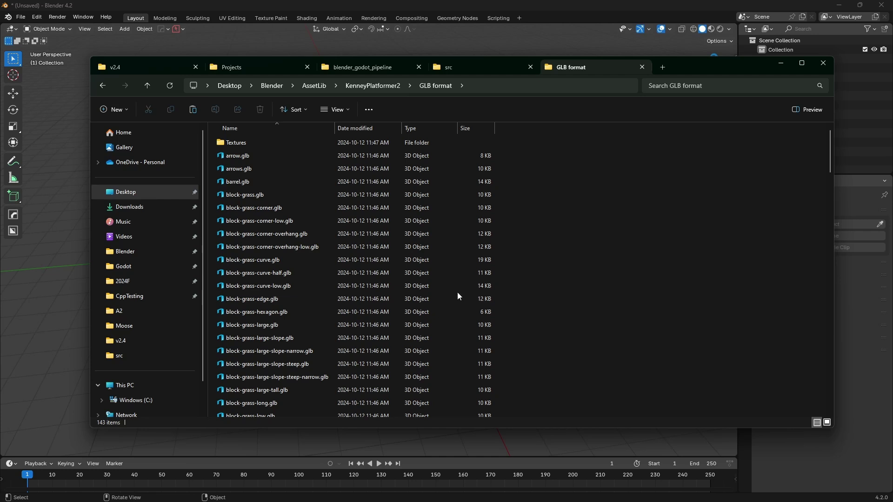
double_click(367, 143)
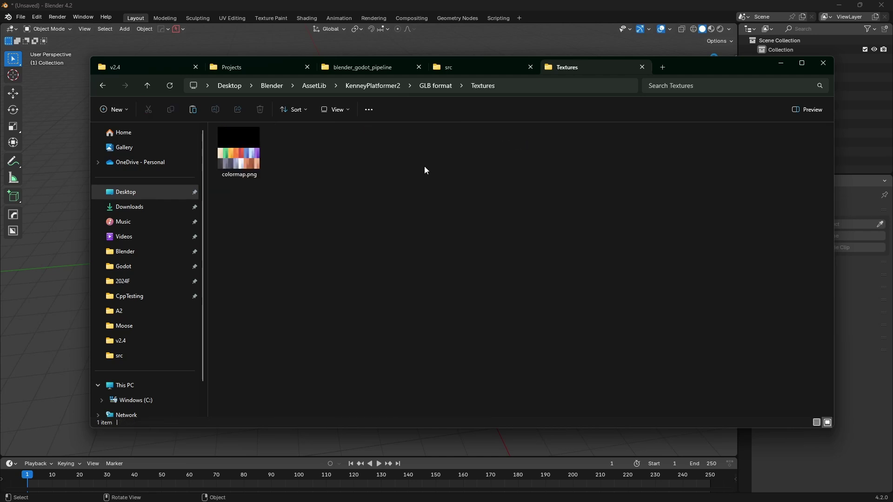
click(448, 88)
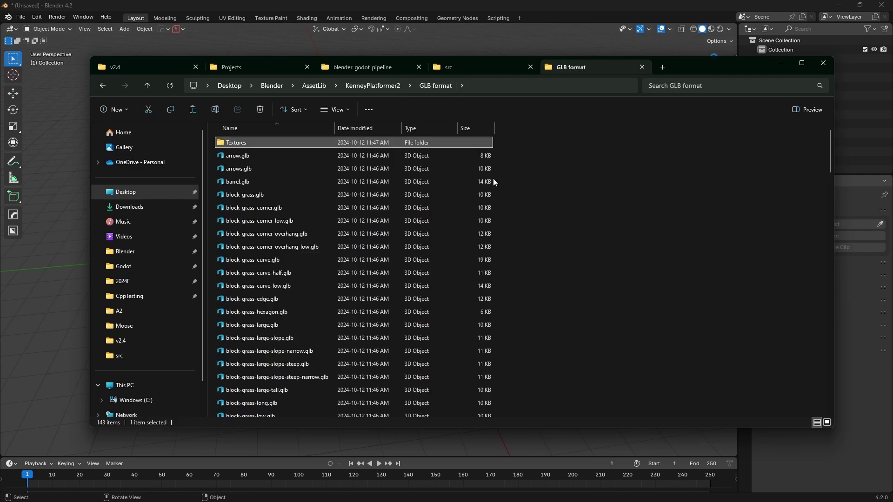
click(566, 227)
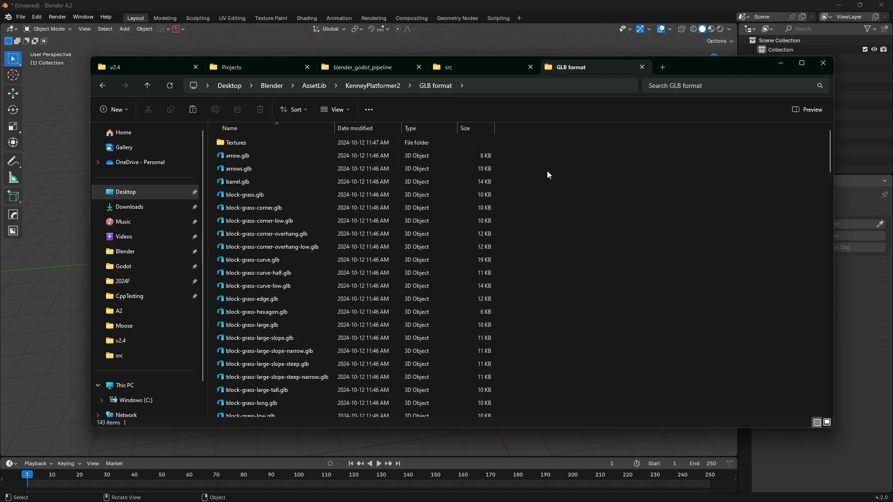
click(82, 204)
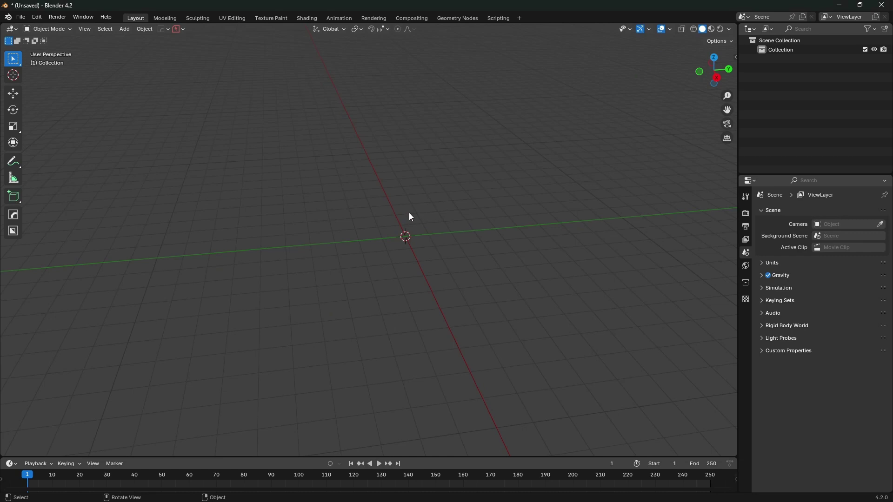
- Start a glTF 2.0 import and browse to Desktop/Blender/AssetLib/KenneyPlatformer2/GLB format
click(21, 17)
mouse_move(90, 149)
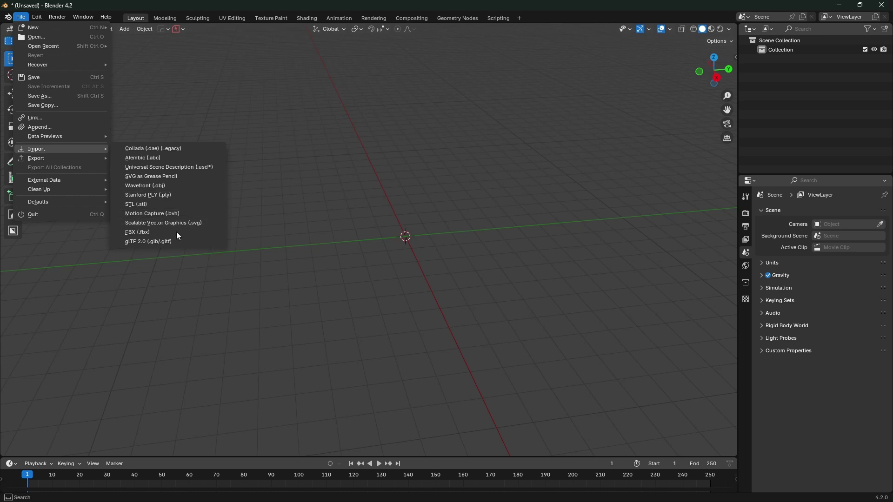
click(186, 242)
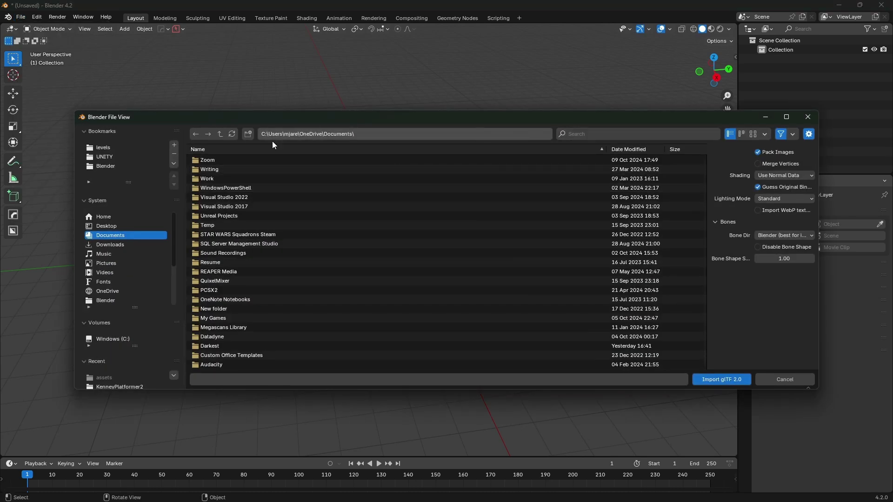
click(120, 227)
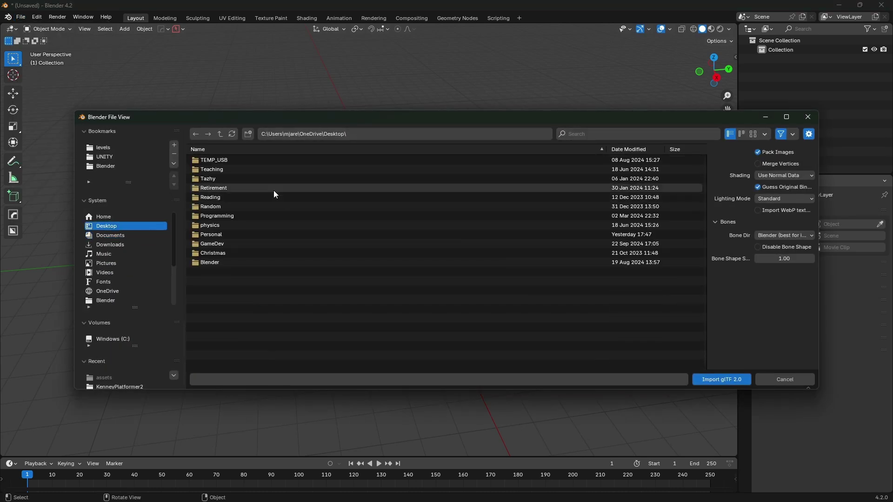
double_click(232, 261)
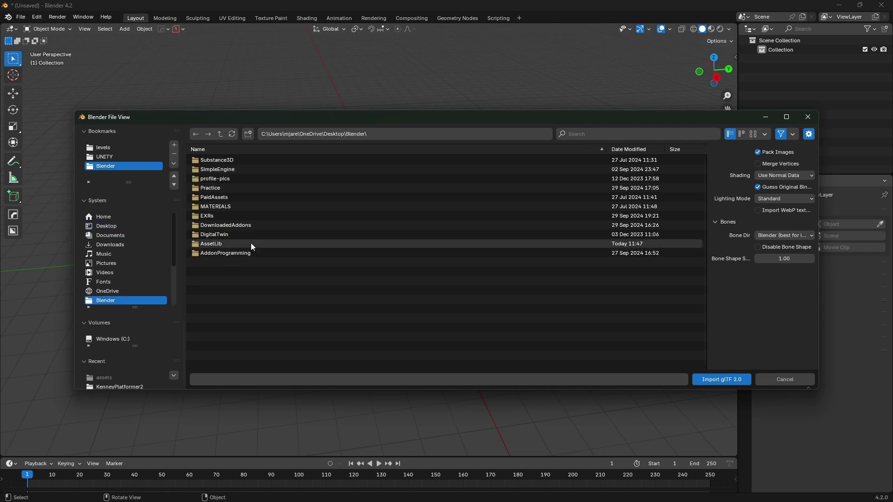
double_click(250, 243)
double_click(274, 160)
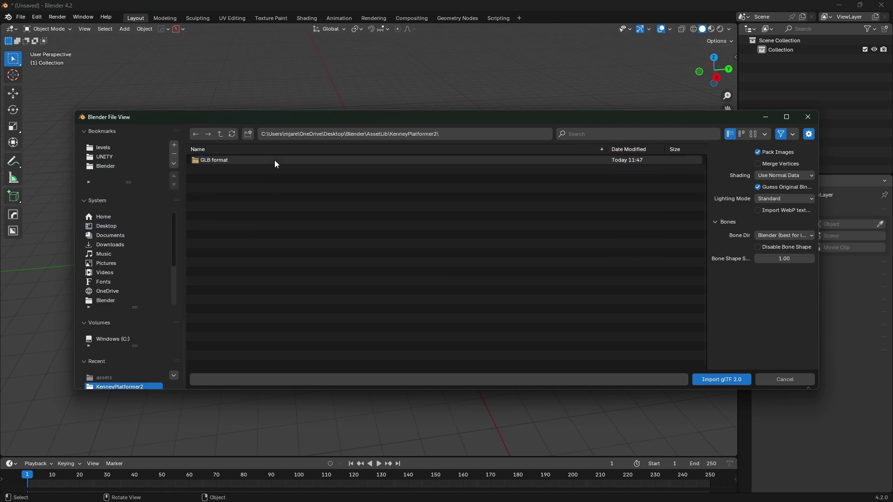
double_click(288, 161)
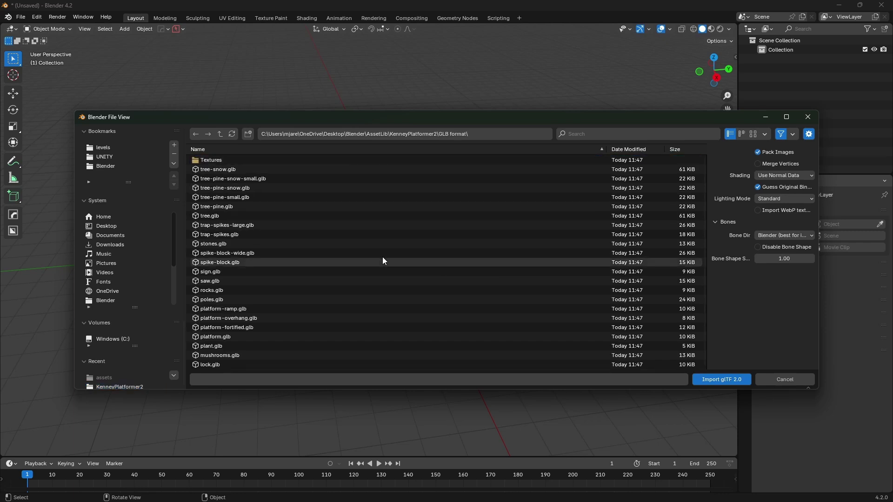
- Select every .glb file in the GLB format folder and import them
click(289, 170)
scroll(505, 272, down, 15)
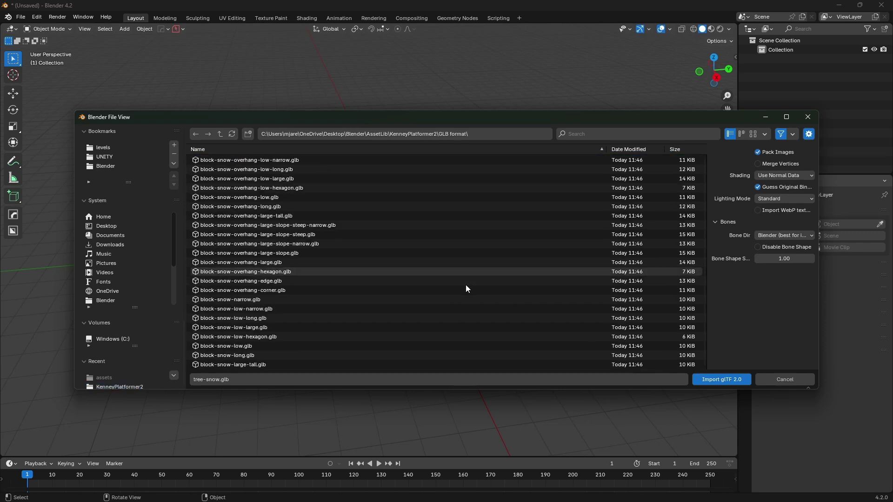
scroll(698, 234, down, 1)
drag(704, 263, 709, 211)
key(a)
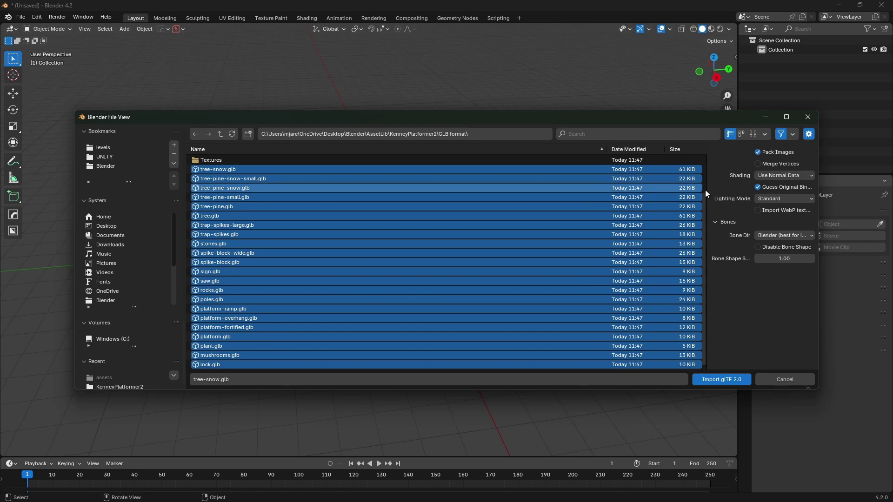
drag(706, 190, 724, 414)
click(721, 380)
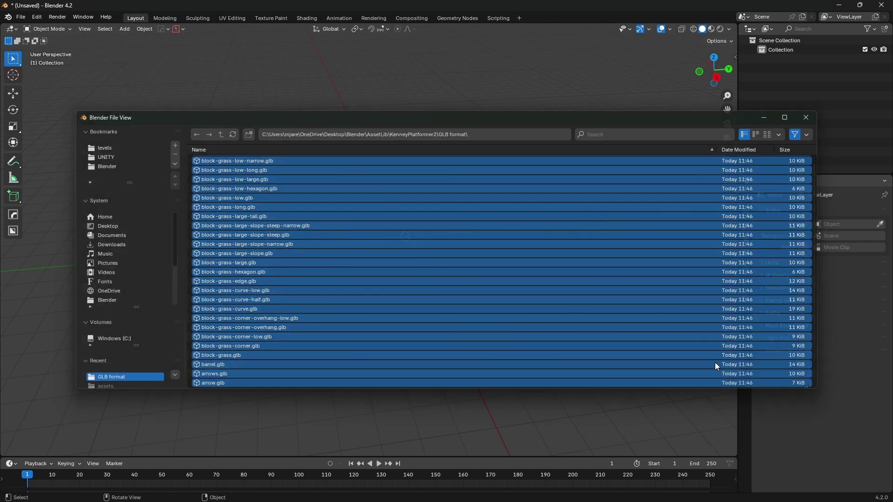
- Make the Outliner taller and wider to show the imported objects
drag(806, 176, 806, 336)
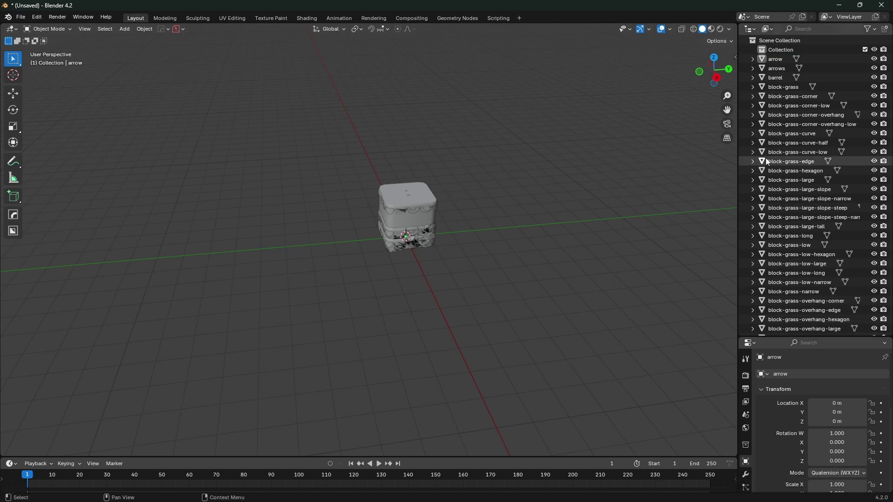
drag(739, 132, 548, 135)
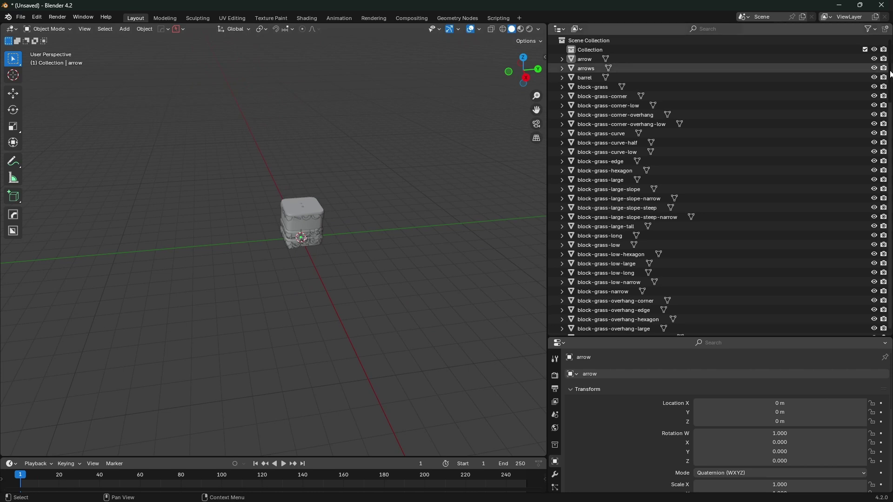
scroll(884, 109, down, 8)
drag(891, 104, 887, 66)
- Select all imported objects, mark them as assets, then clear the selection
click(582, 59)
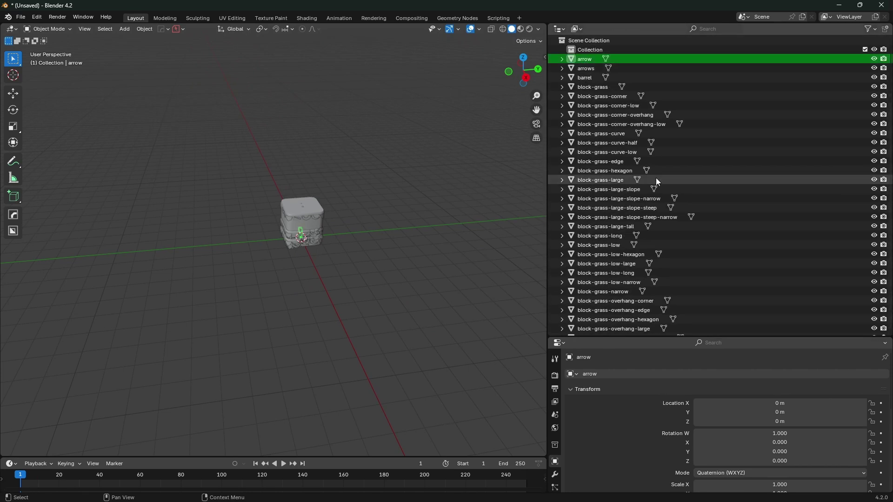
scroll(712, 192, down, 20)
scroll(699, 238, down, 20)
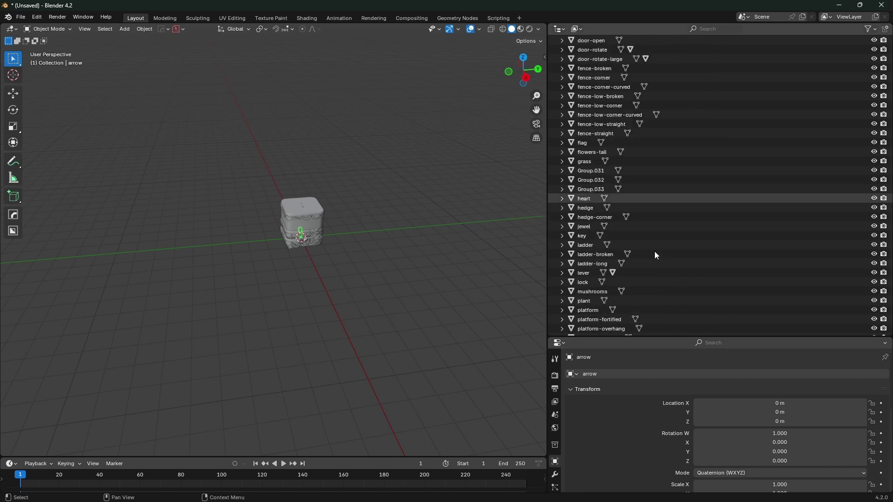
key(a)
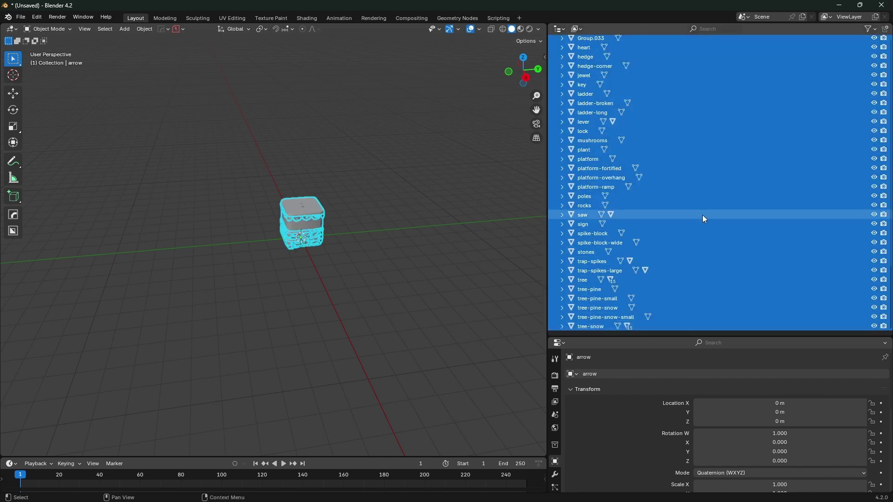
middle_drag(365, 207, 392, 202)
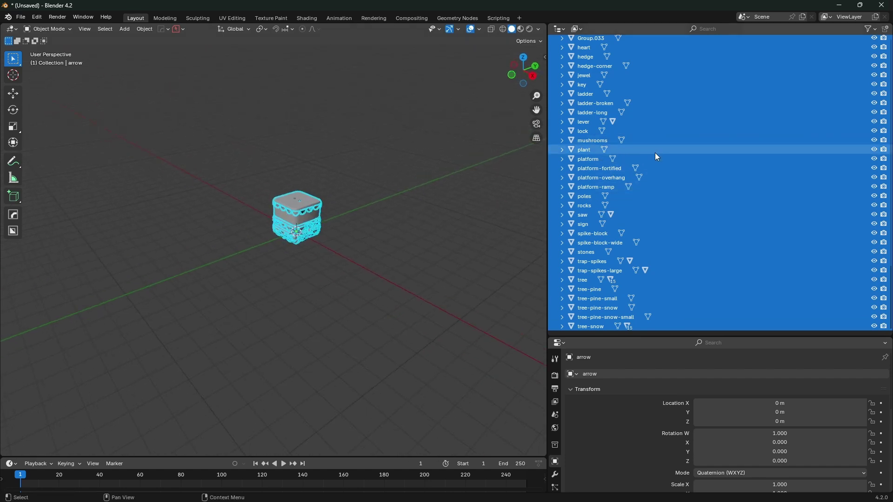
right_click(680, 148)
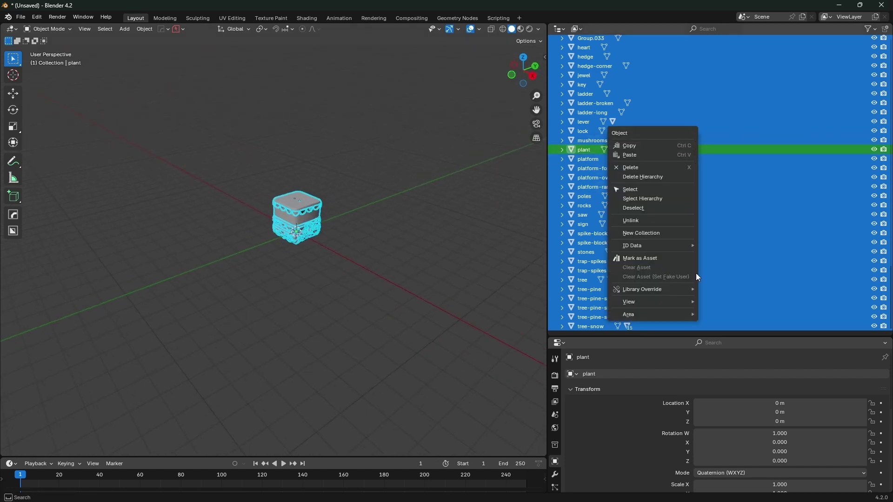
click(680, 259)
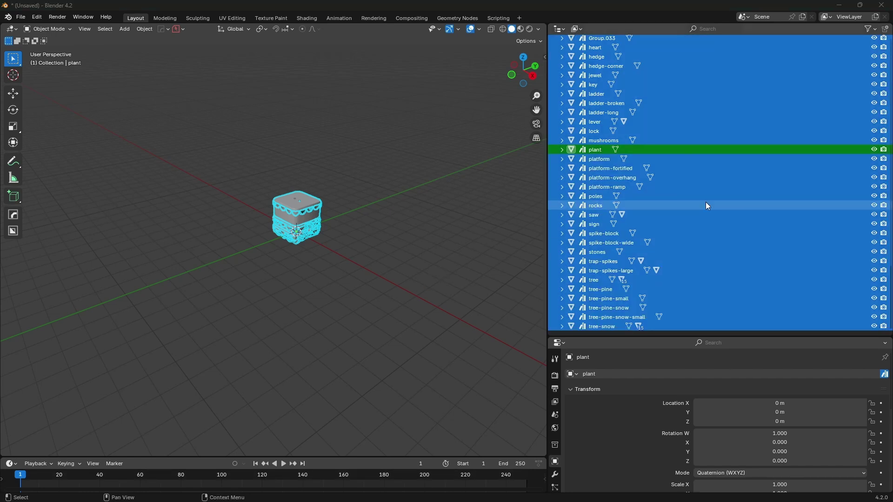
click(477, 209)
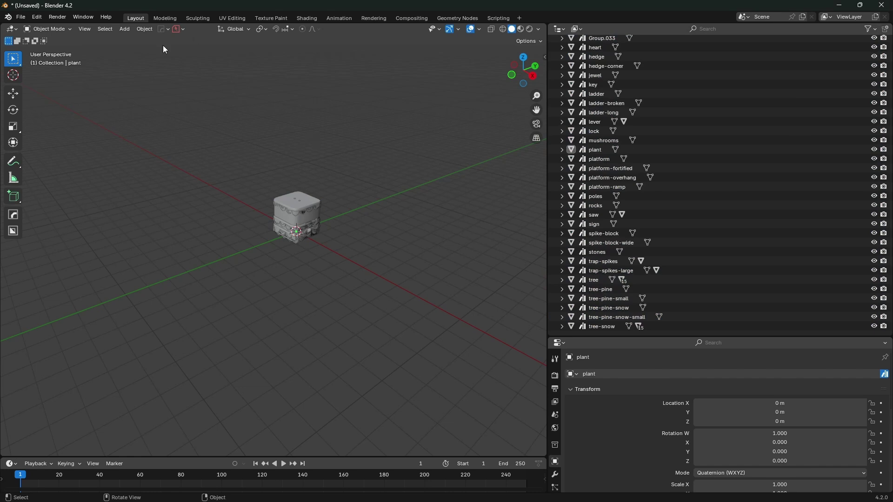
- Save the untitled file as KenneyPlatformer2.blend in the KenneyPlatformer2 folder
click(35, 20)
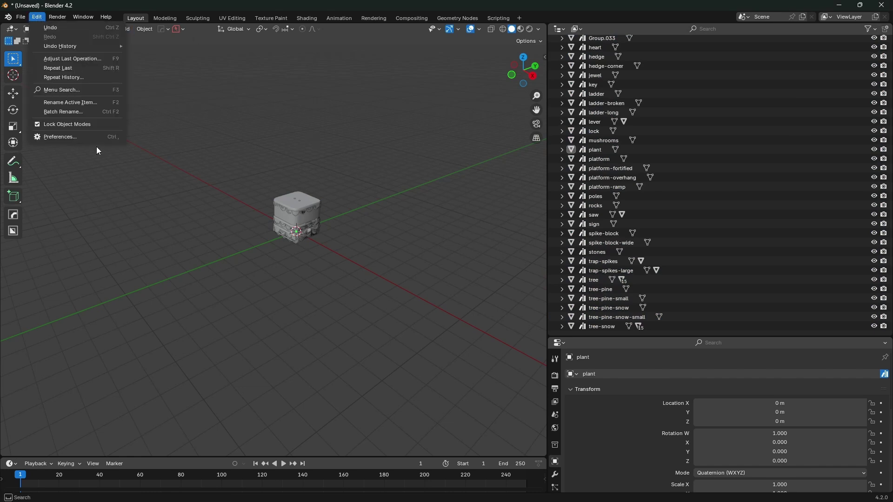
key(ctrl+s)
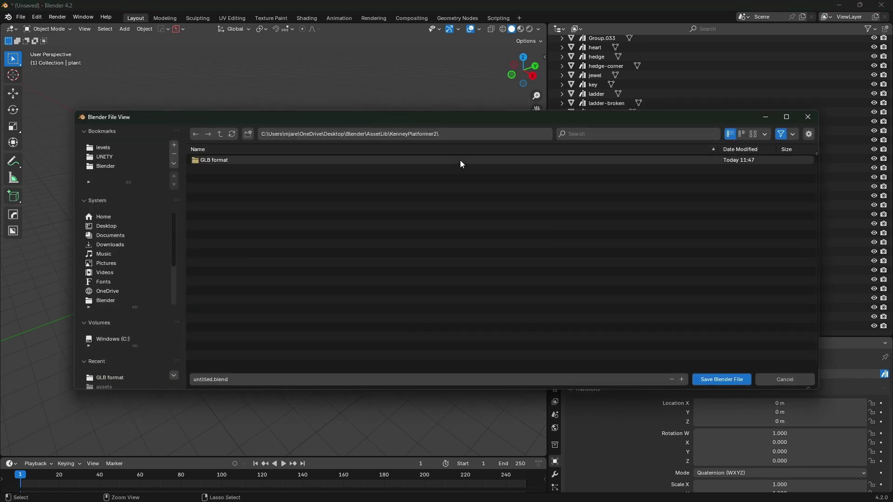
click(264, 381)
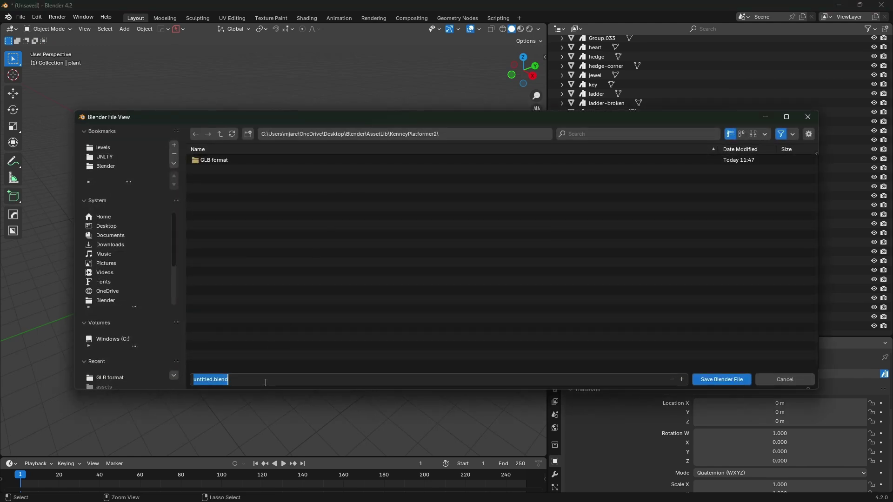
text(KenneyPlatformer2)
key(Return)
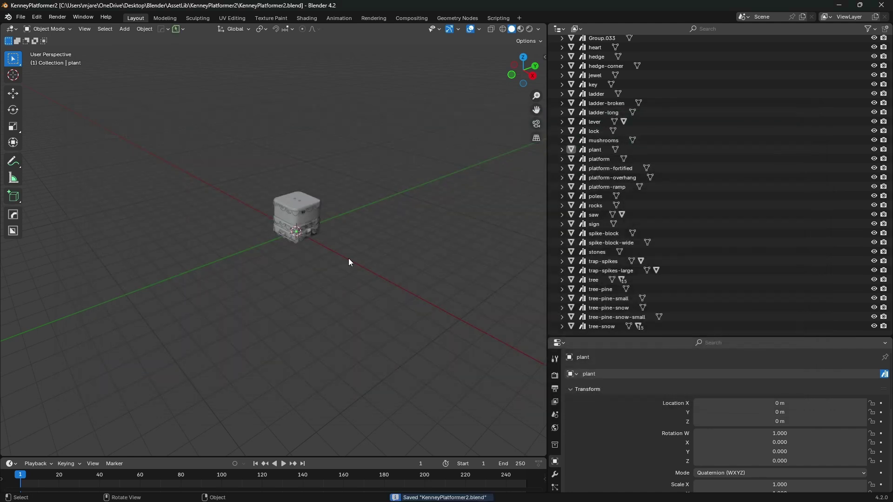
- Add the KenneyPlatformer2 folder as an asset library in Preferences, then resave the file
click(37, 17)
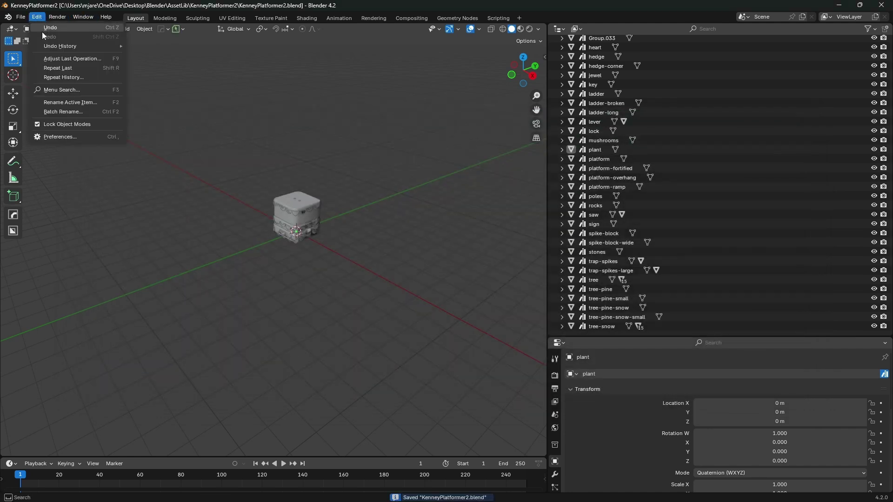
click(69, 140)
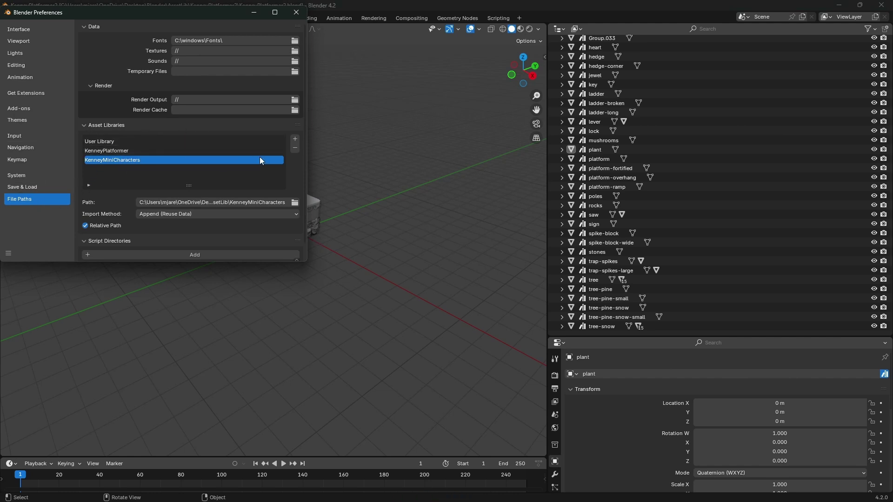
click(295, 138)
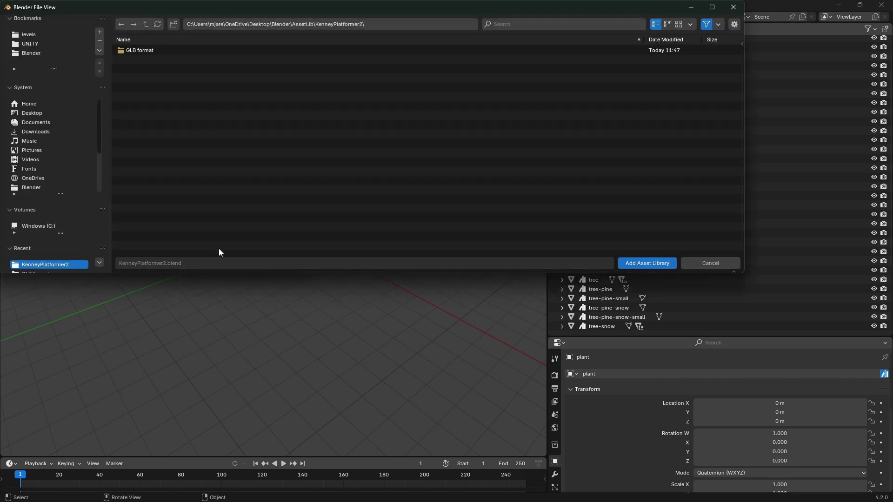
click(646, 263)
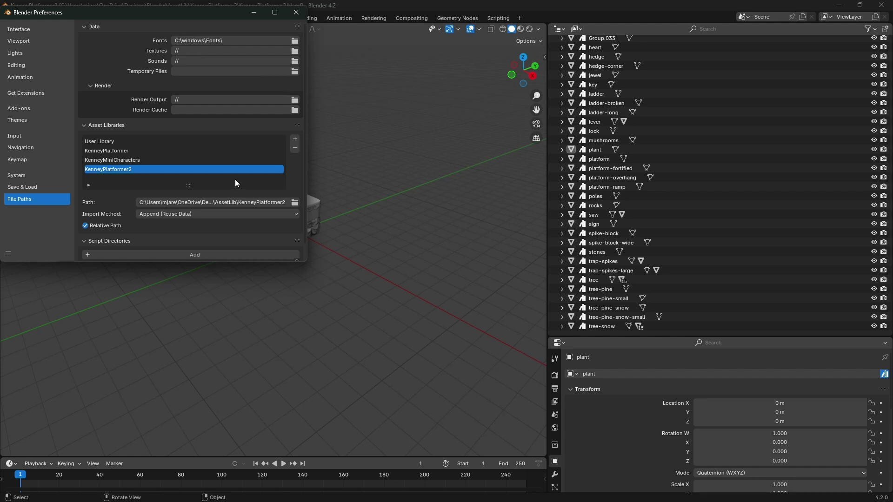
click(294, 16)
key(ctrl+s)
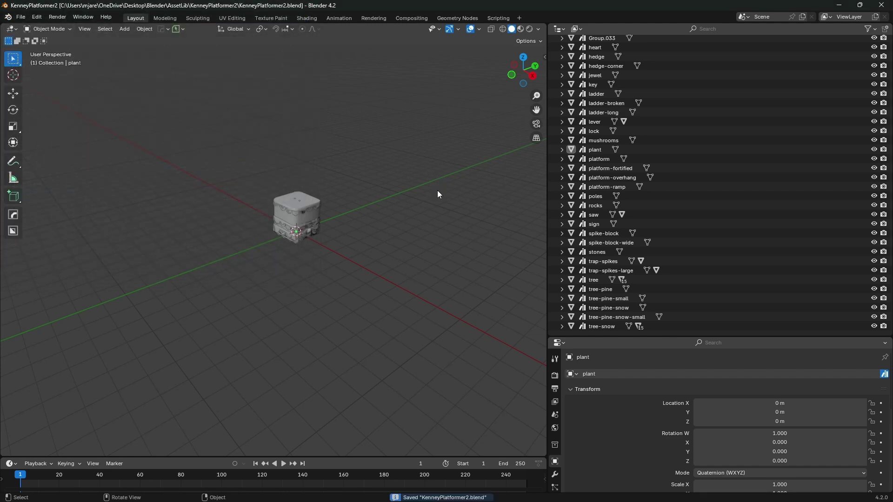
- Relaunch Blender and delete the default camera, cube and light in the new file
click(887, 2)
mouse_move(611, 493)
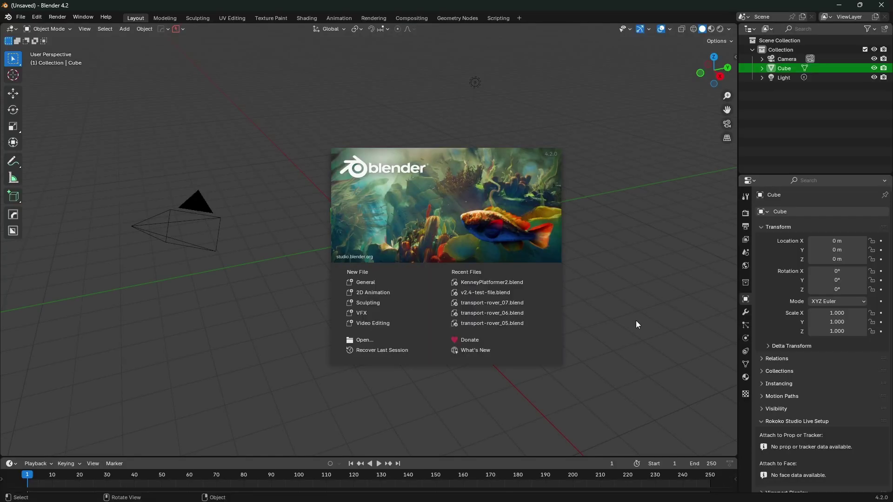
click(637, 321)
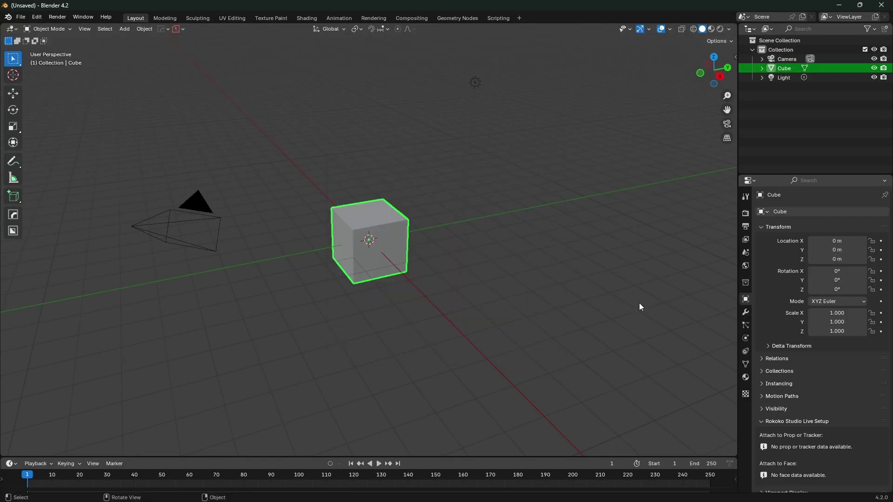
key(a)
key(Delete)
- Enlarge the timeline area, turn it into an Asset Browser, and show the KenneyPlatformer2 library
drag(537, 456, 544, 313)
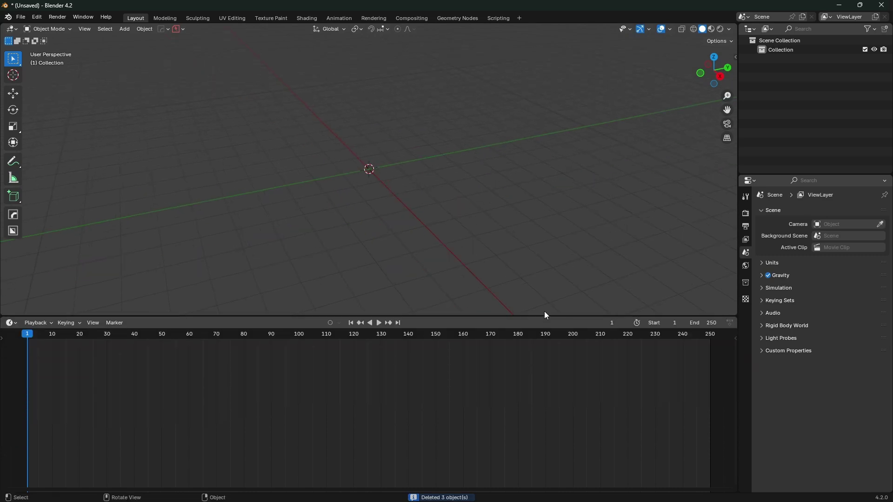
click(11, 324)
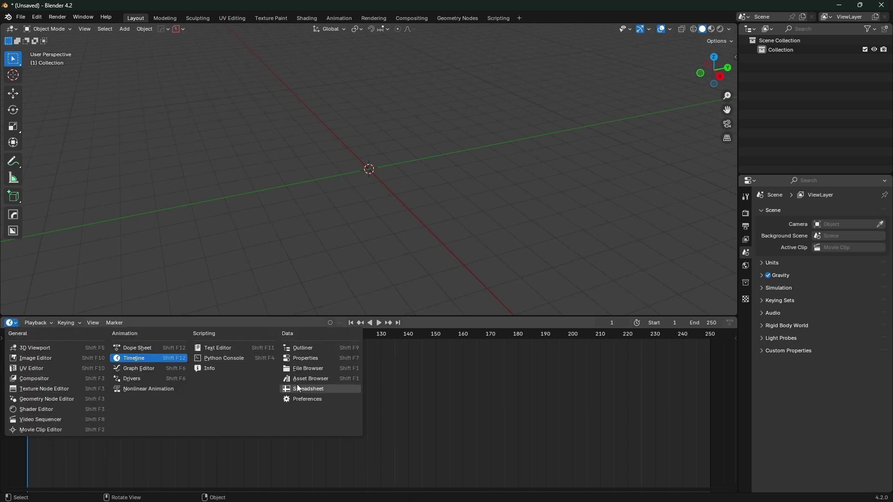
click(325, 379)
drag(464, 316, 461, 288)
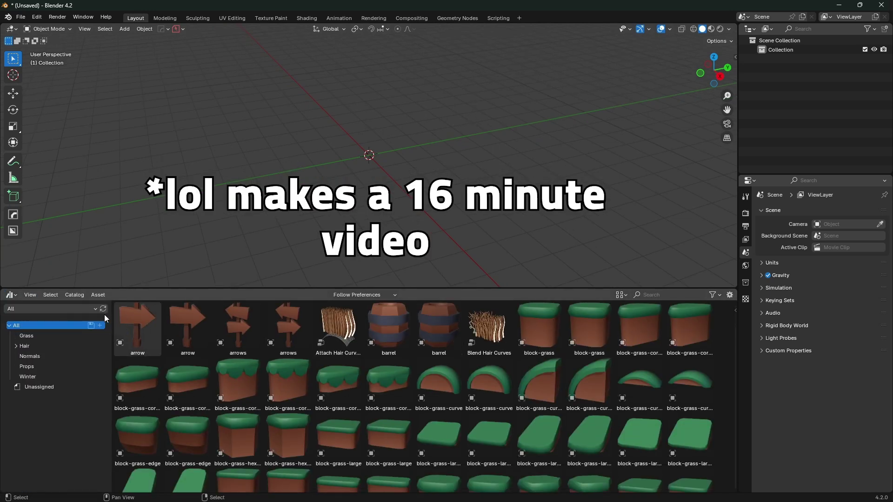
click(11, 295)
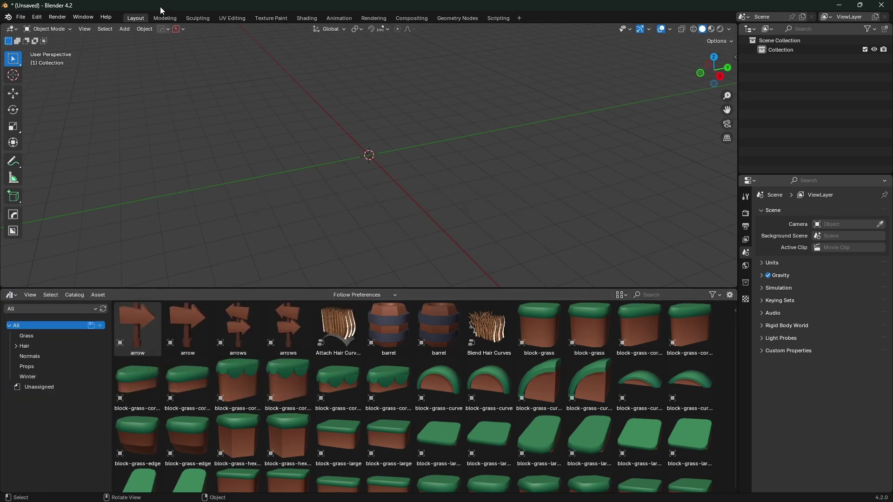
click(12, 296)
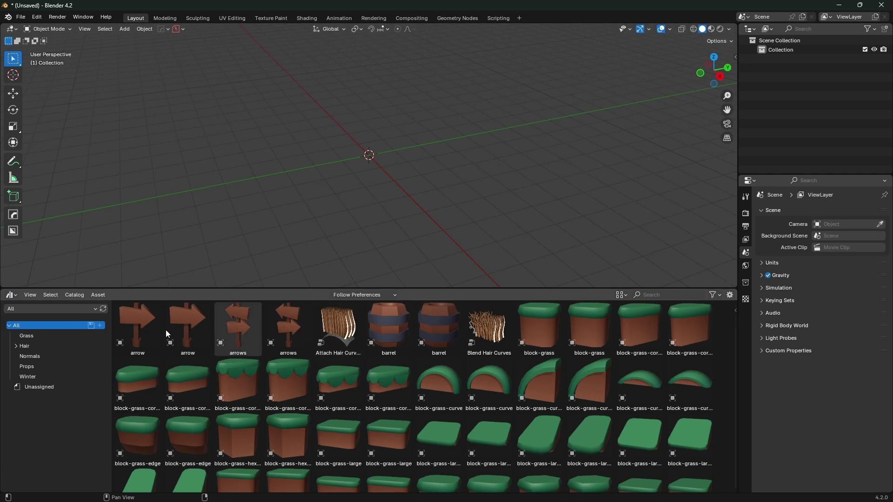
click(68, 308)
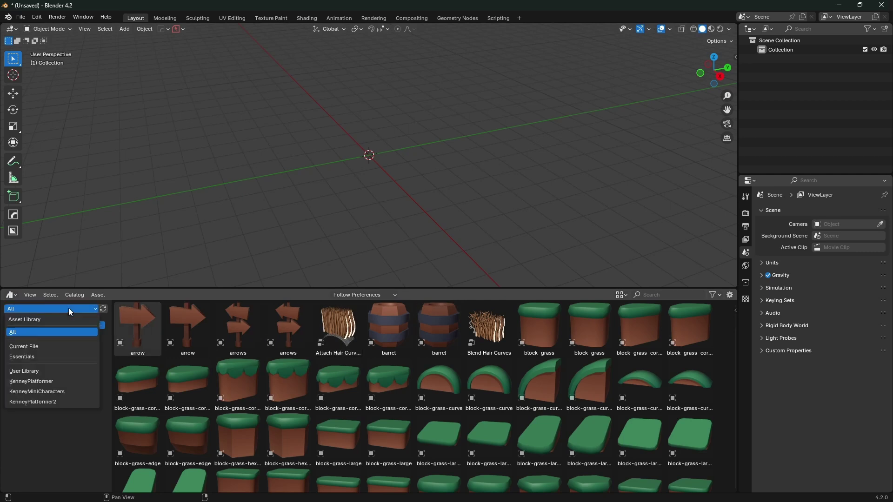
click(68, 402)
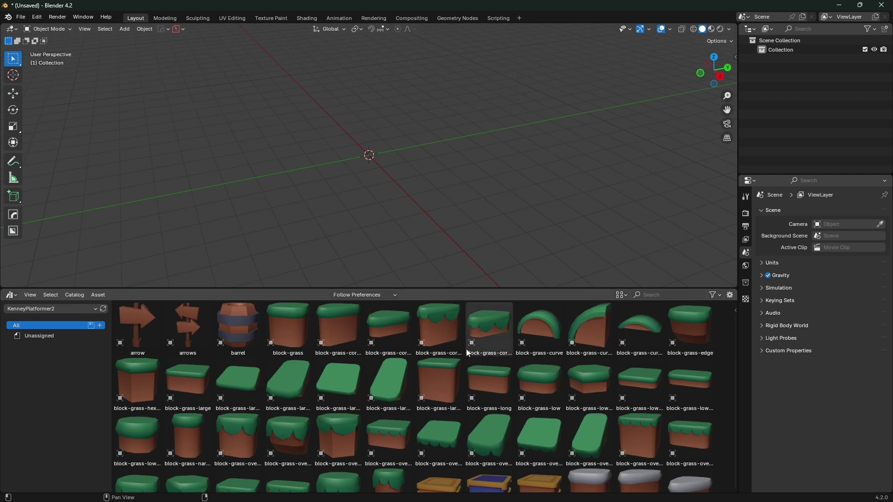
- Drag block-grass, barrel, block-grass-corner-overhang and block-grass-curve into the viewport, then enlarge the 3D view
drag(290, 333, 314, 200)
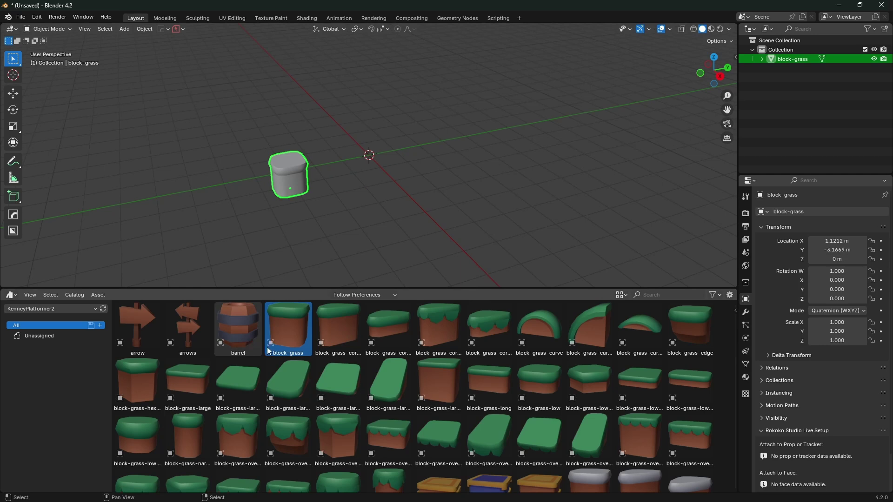
drag(242, 333, 401, 135)
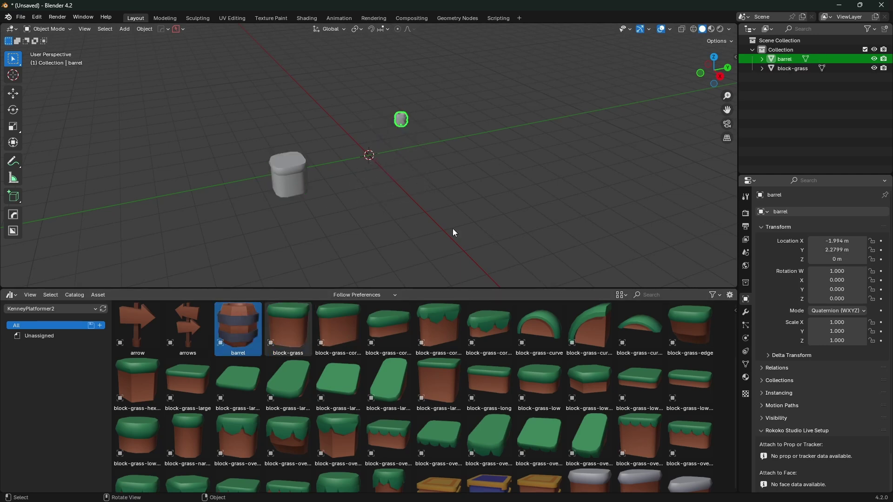
drag(441, 333, 476, 168)
drag(554, 326, 432, 227)
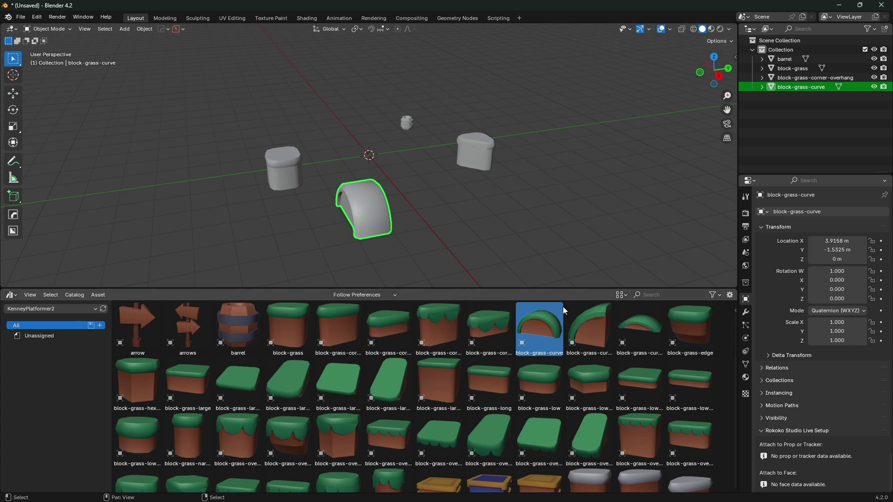
drag(566, 289, 565, 364)
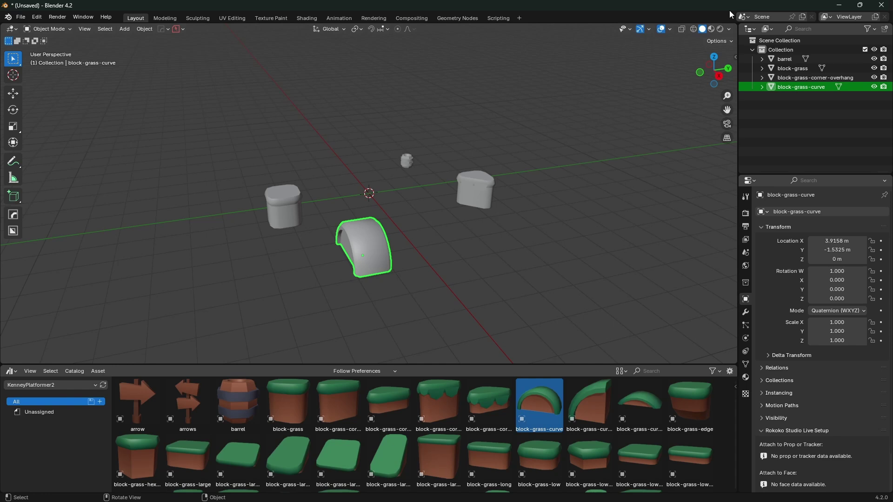
- Switch the viewport to material preview and orbit around the four placed pieces
click(711, 29)
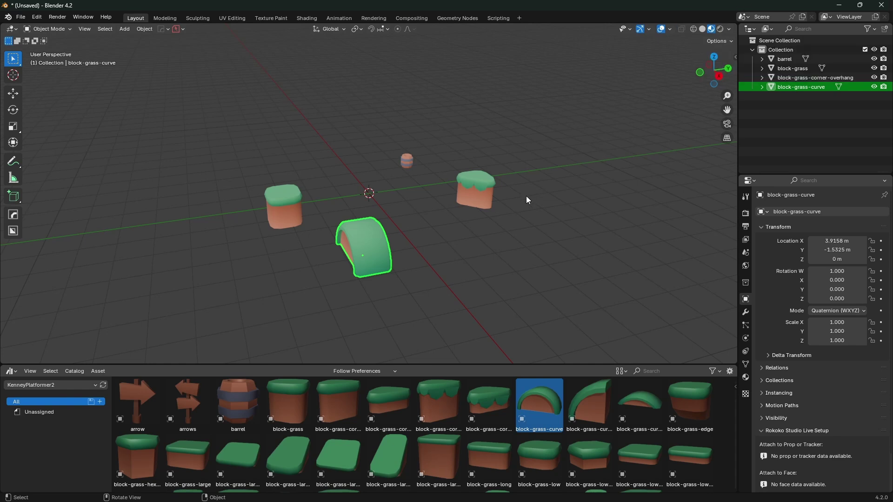
middle_drag(492, 208, 457, 216)
scroll(395, 214, up, 1)
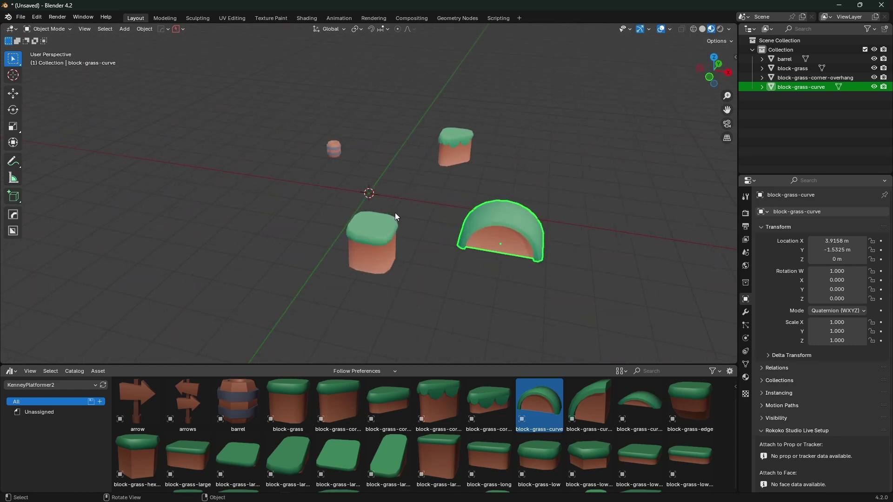
middle_drag(395, 213, 334, 208)
click(449, 240)
middle_drag(448, 240, 202, 213)
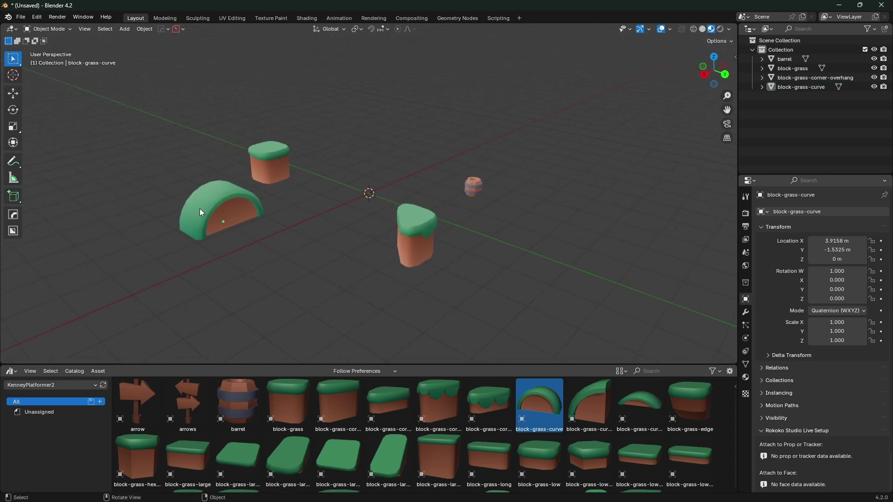
click(202, 213)
scroll(793, 305, down, 2)
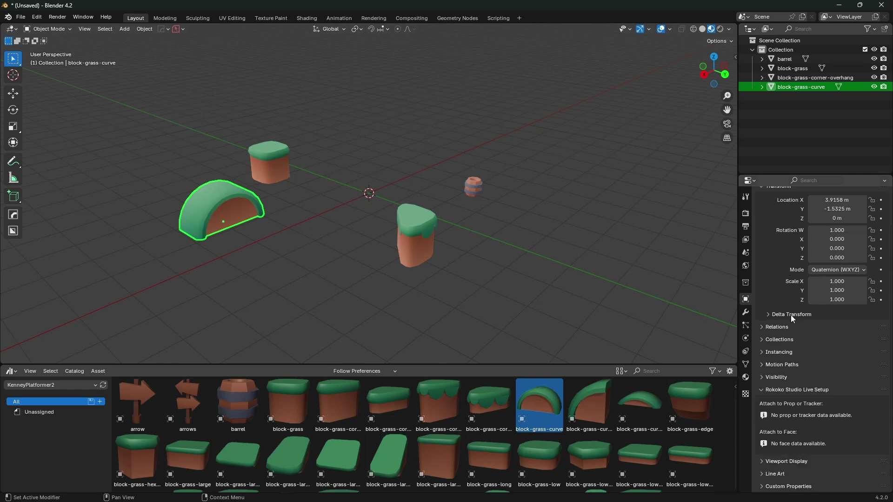
scroll(791, 314, up, 2)
- Enlarge the 3D view and select the block-grass-curve at X 3.9158, Y -1.5325, Z 0 m
click(356, 206)
middle_drag(356, 205, 467, 240)
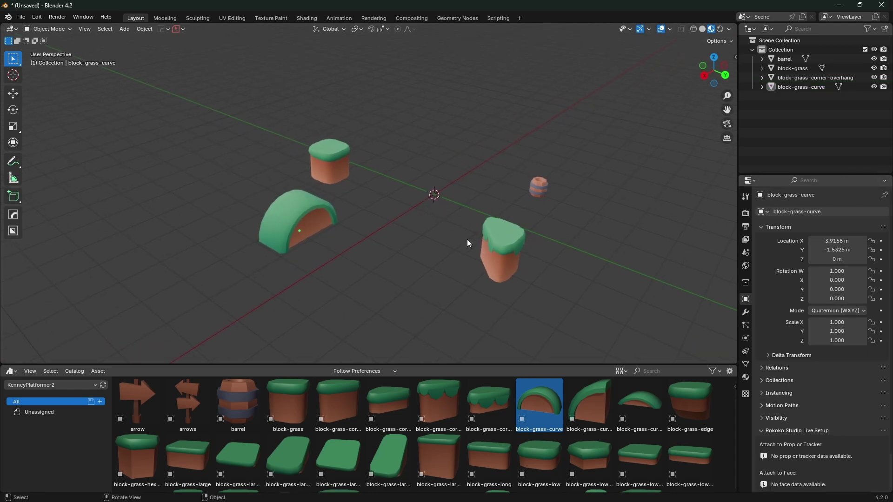
drag(502, 365, 505, 449)
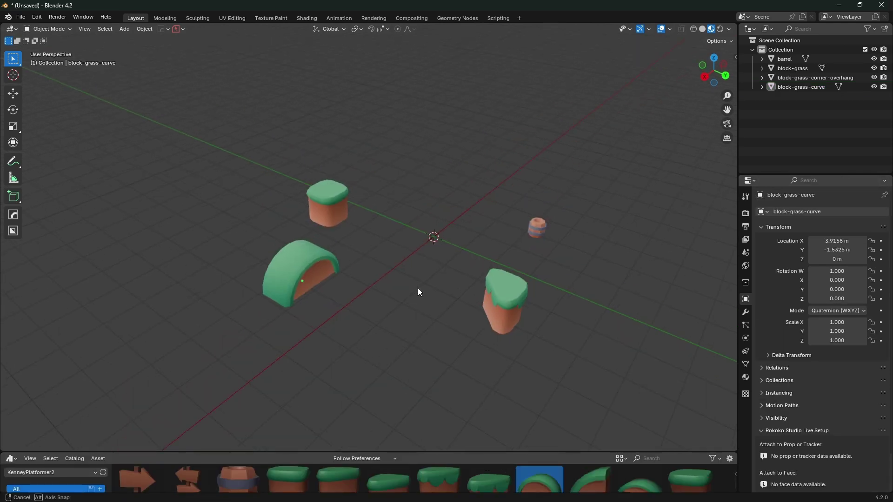
middle_drag(418, 288, 383, 250)
click(322, 270)
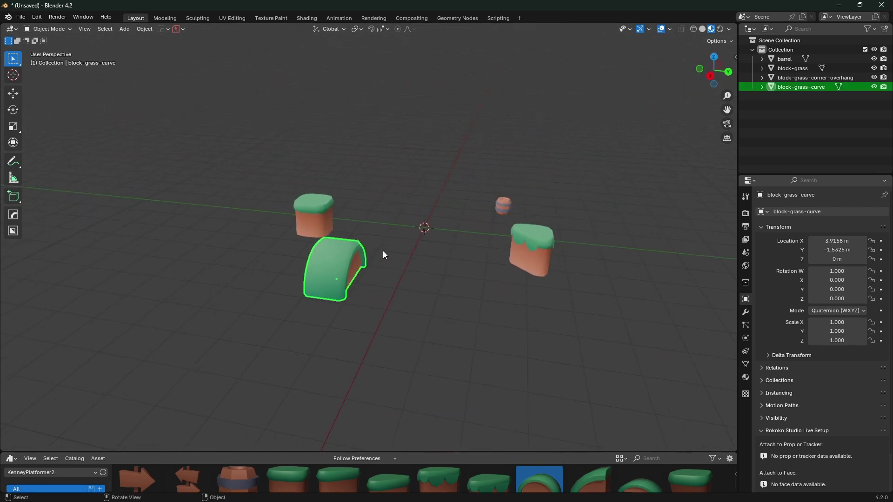
click(421, 239)
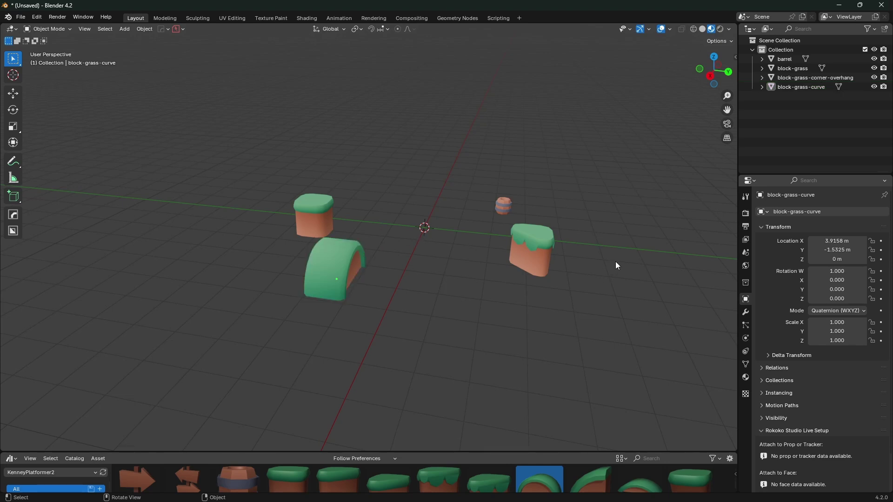
click(321, 255)
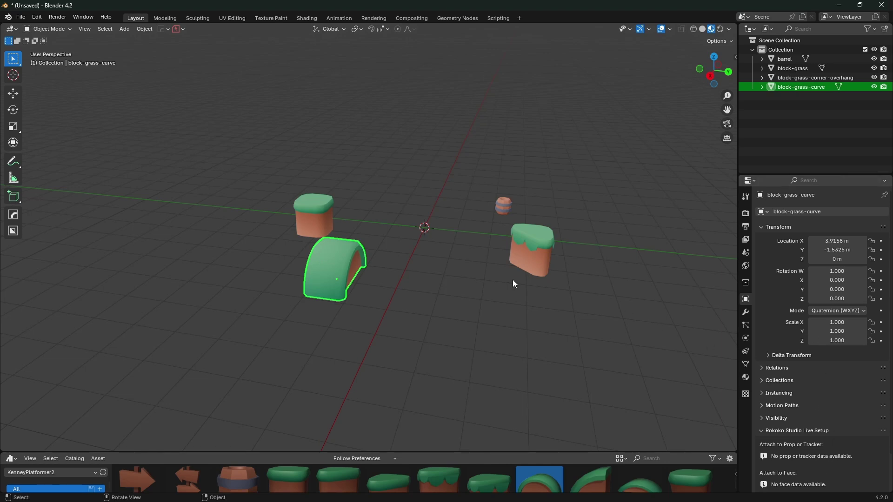
middle_drag(434, 253, 419, 235)
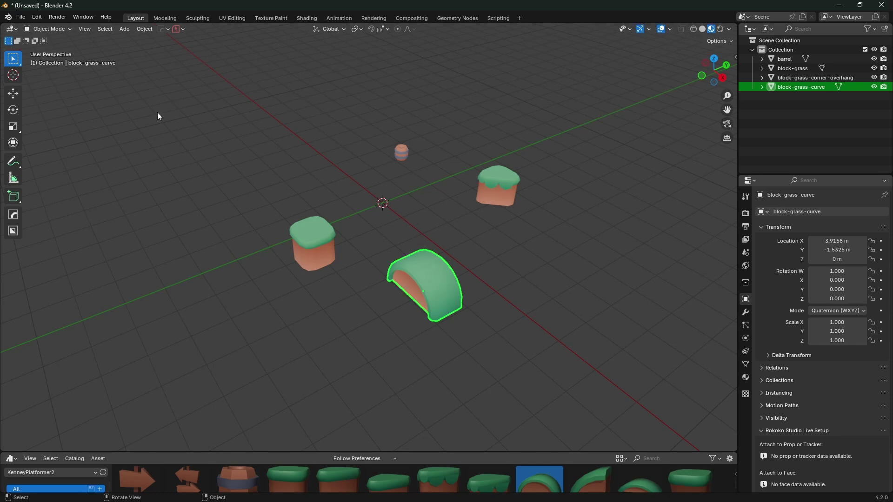
- Open Blender Preferences to the Add-ons section
click(37, 17)
click(70, 137)
drag(199, 8, 401, 90)
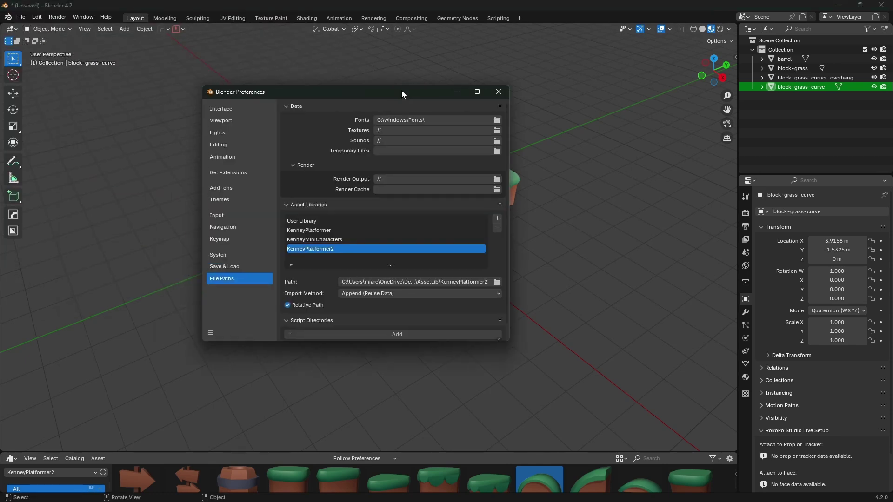
click(237, 188)
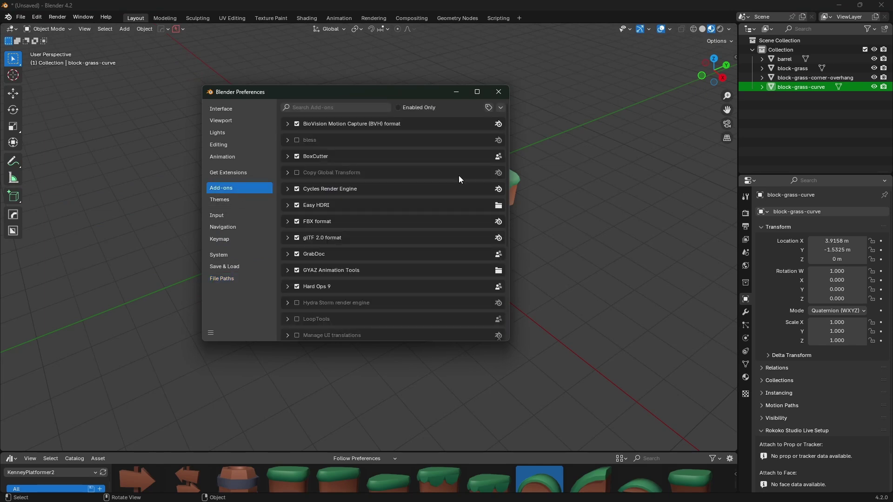
- Install godot_pipeline.py from disk, check the Godot Pipeline 2.4 entry, and close Preferences
click(500, 108)
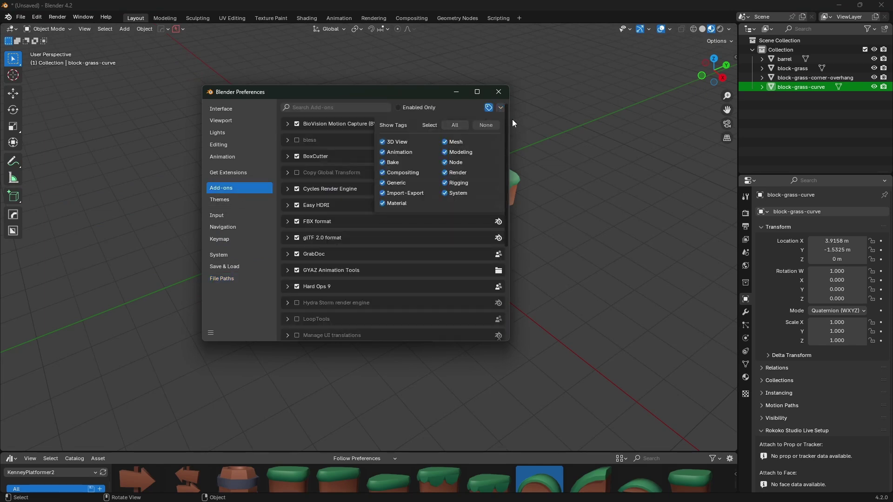
click(489, 133)
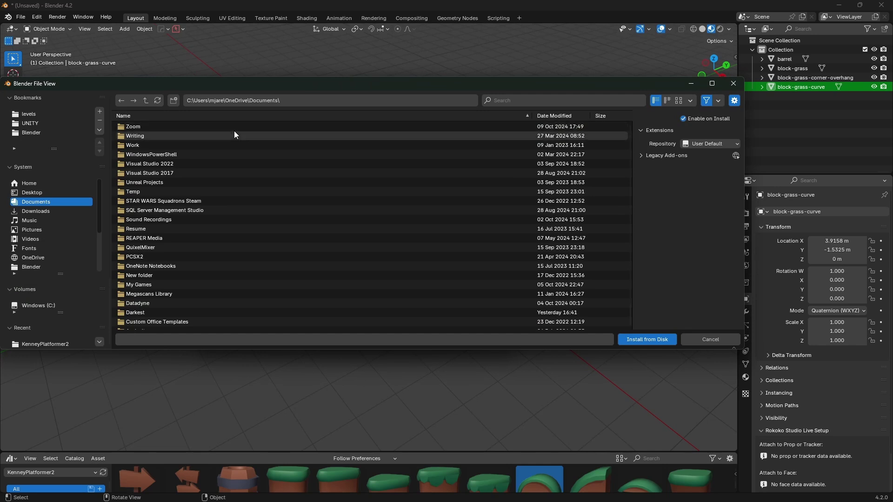
scroll(66, 195, down, 5)
click(28, 267)
click(187, 127)
double_click(187, 128)
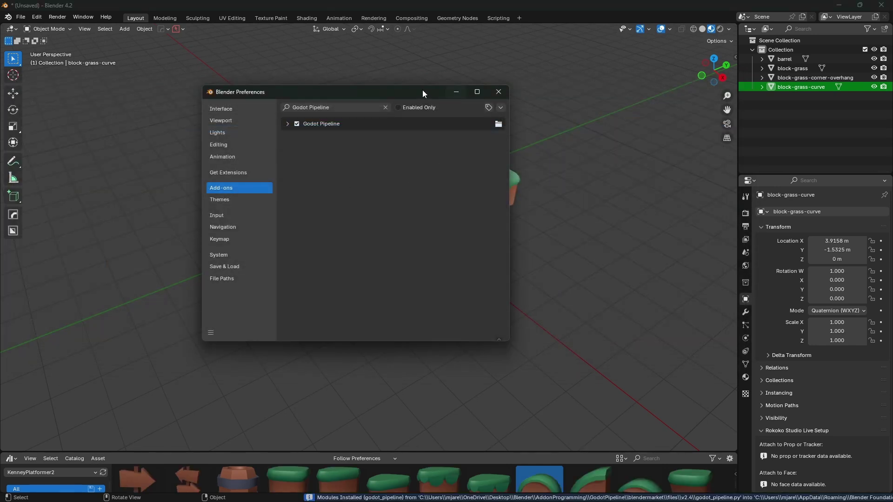
click(288, 125)
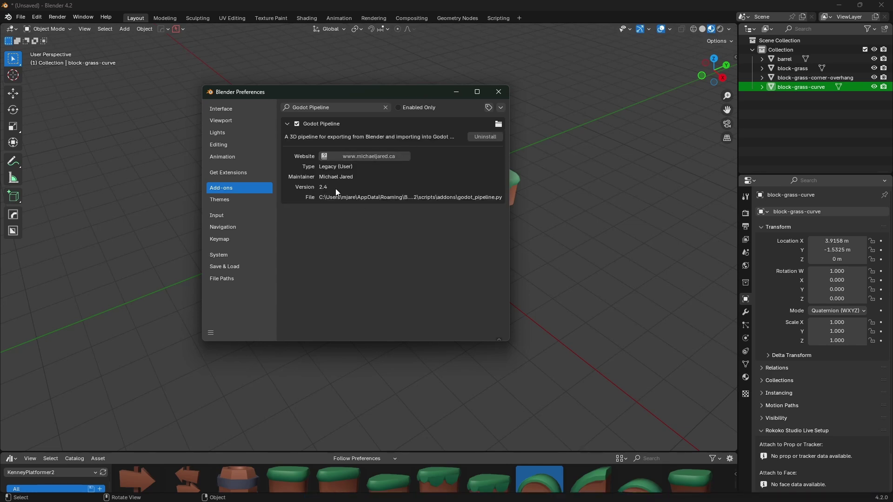
click(498, 91)
middle_drag(462, 244, 493, 209)
- Show the sidebar's Godot Pipeline tab with the Collisions section expanded and widened
key(n)
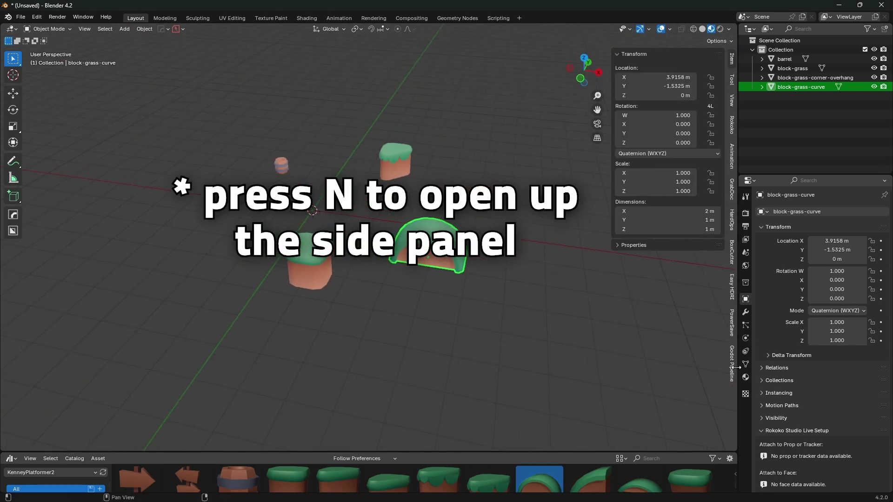
click(732, 363)
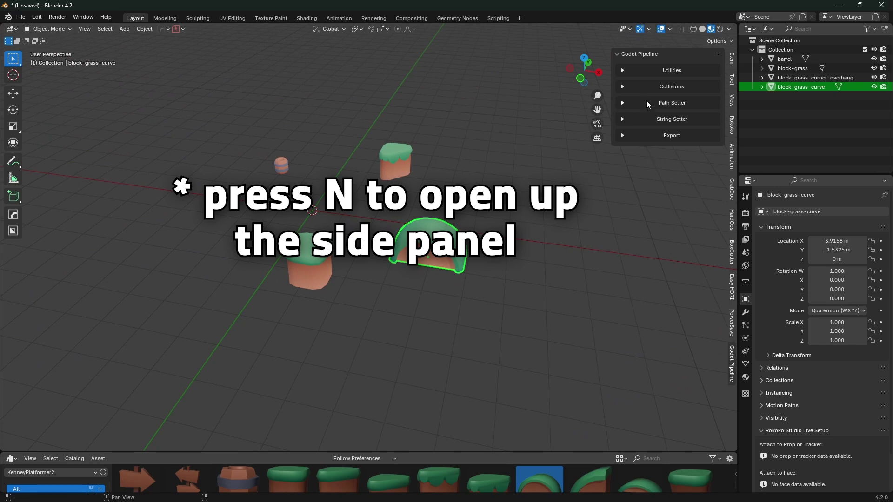
click(617, 89)
drag(610, 95, 589, 95)
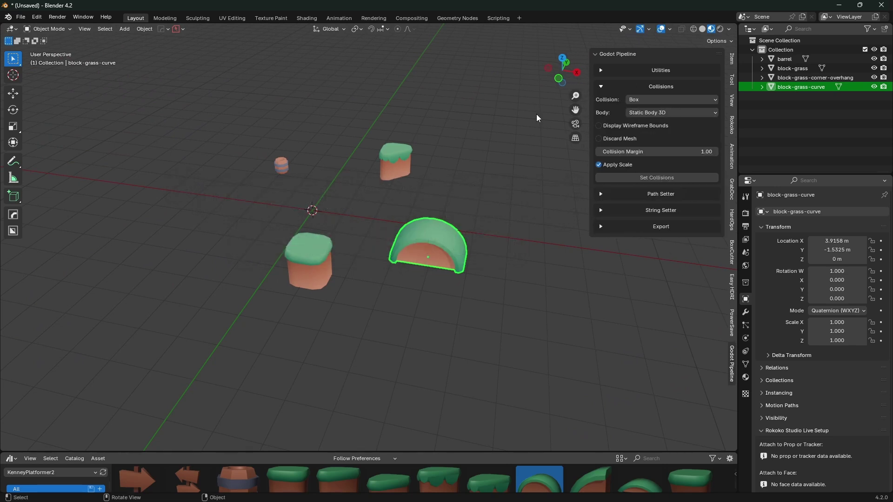
middle_drag(377, 195, 409, 222)
- Apply Box collision with Static Body 3D to the block-grass cube, then select the curved grass block
click(433, 285)
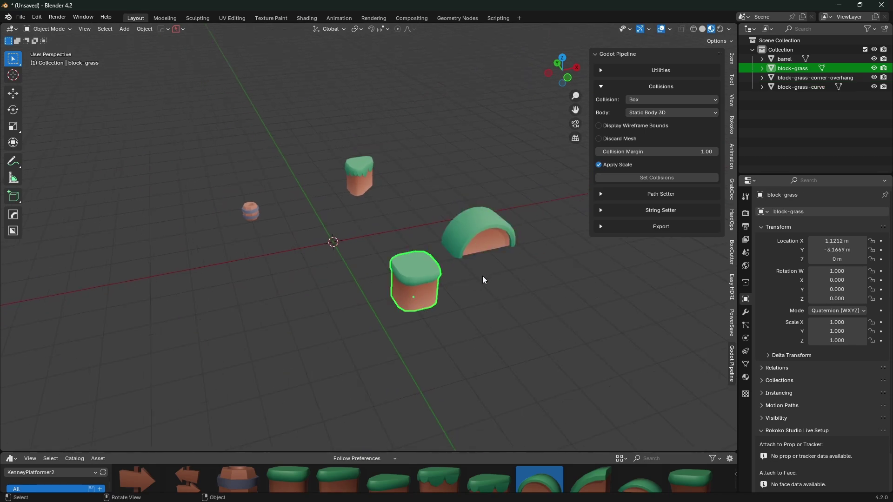
middle_drag(482, 276, 448, 254)
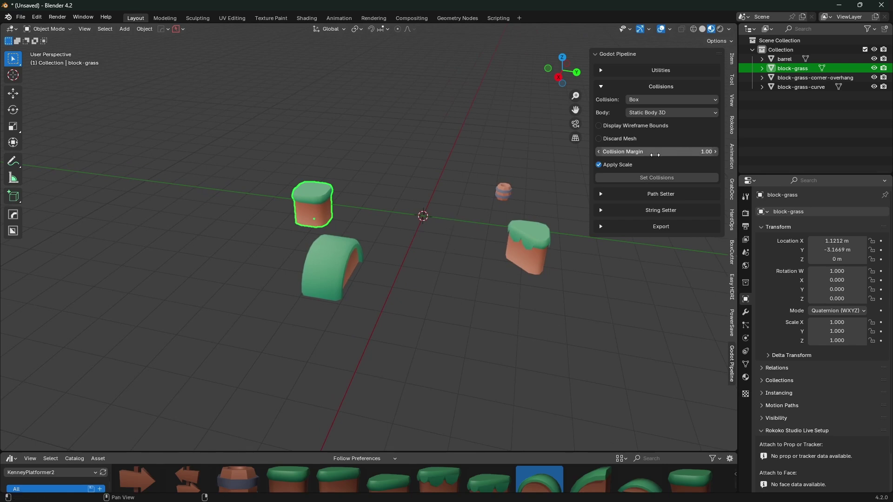
middle_drag(317, 207, 366, 194)
scroll(372, 193, down, 1)
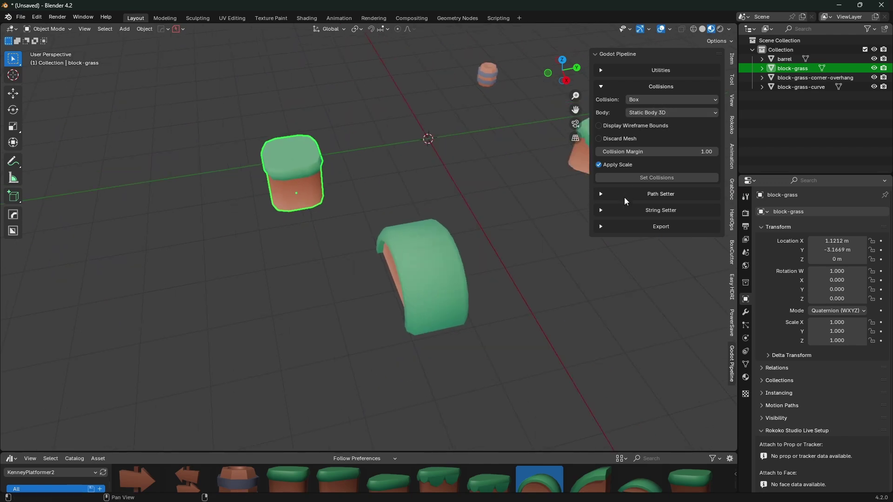
click(633, 178)
middle_drag(314, 198, 296, 211)
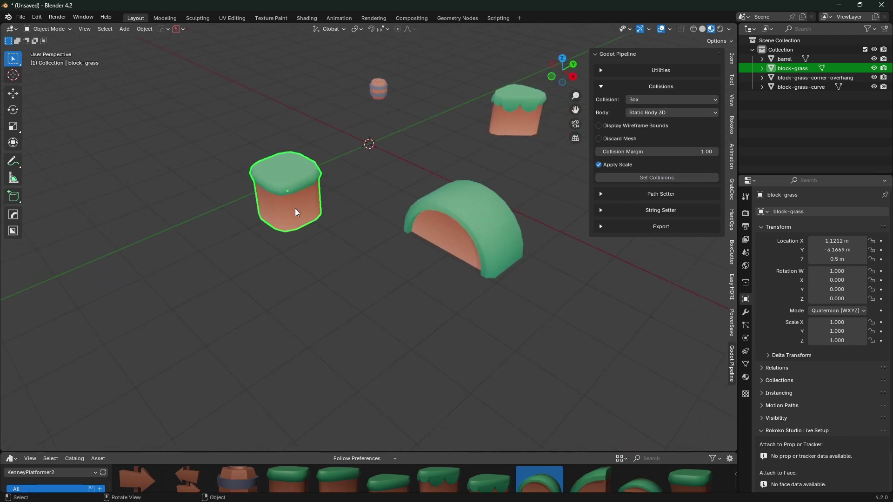
middle_drag(442, 249, 437, 224)
click(352, 238)
click(692, 99)
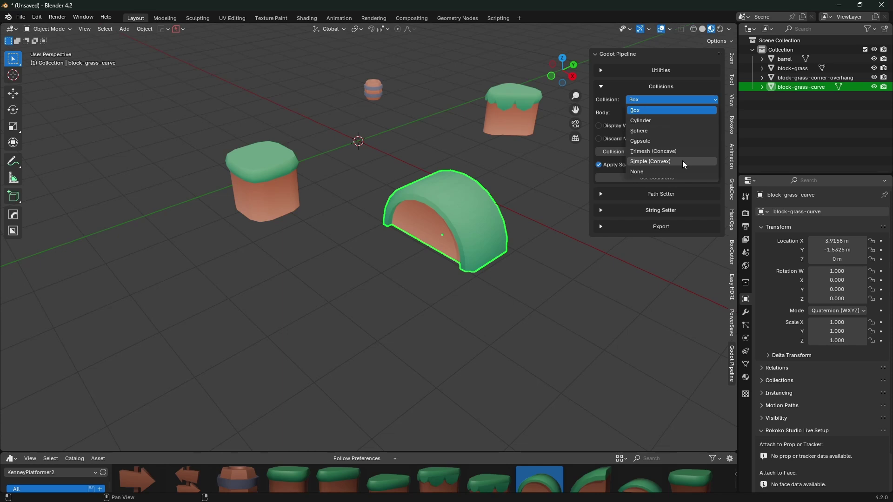
- Give block-grass-curve a Simple (Convex) shape and Animatable Body 3D body type
click(683, 160)
click(678, 109)
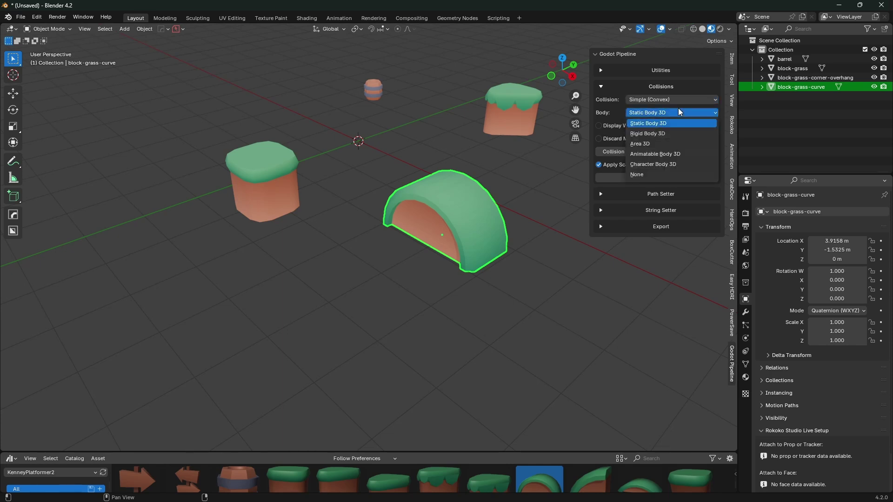
click(679, 110)
click(681, 112)
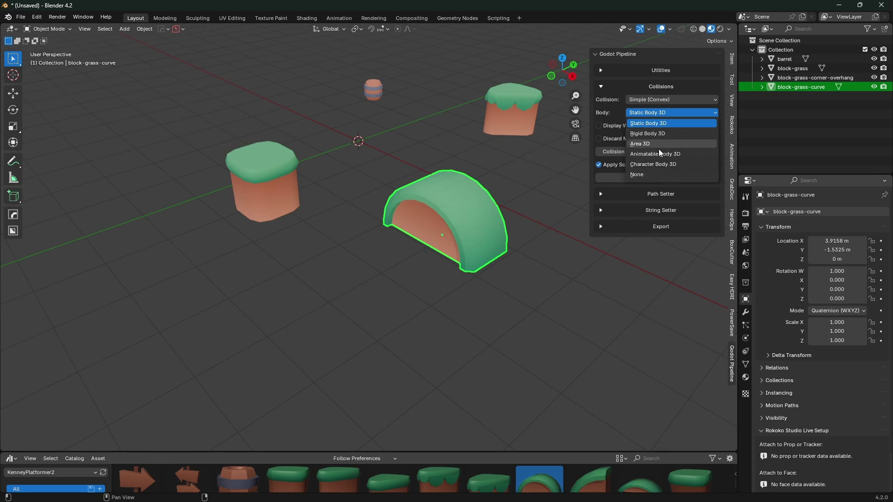
click(688, 154)
middle_drag(538, 199, 495, 196)
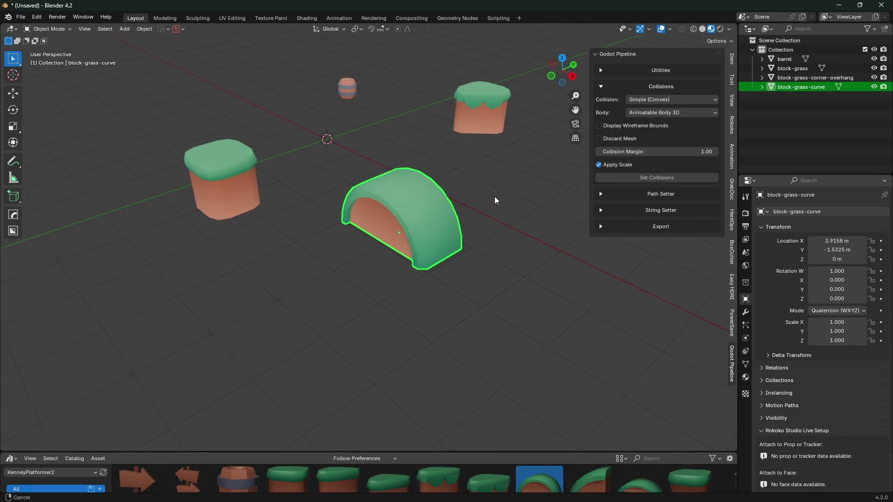
middle_drag(572, 193, 295, 211)
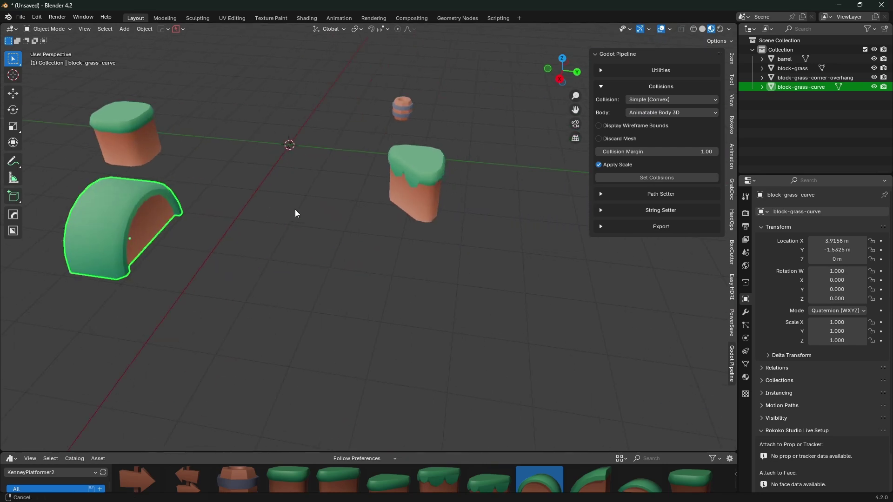
- Set the corner overhang block's body type to Area 3D
click(389, 189)
middle_drag(389, 190, 458, 207)
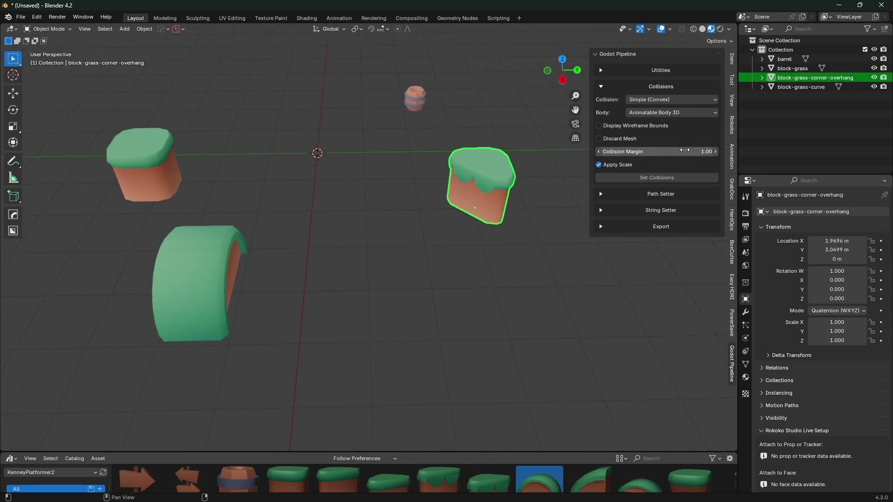
click(683, 112)
click(689, 143)
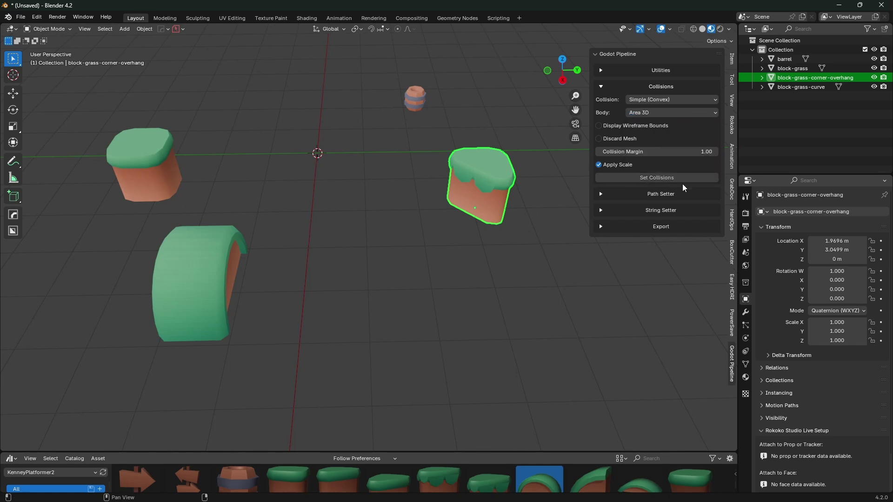
middle_drag(535, 182, 419, 138)
- Give the barrel a Cylinder collision shape with a Rigid Body 3D body
click(418, 139)
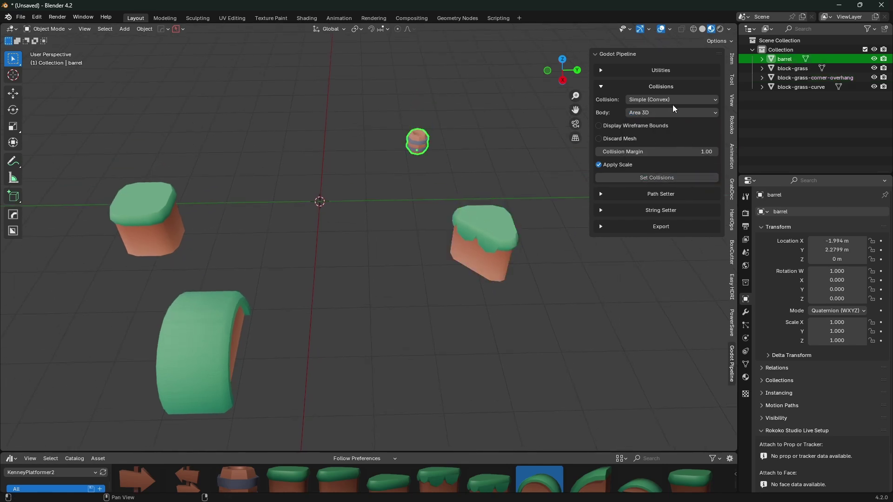
click(673, 102)
click(670, 120)
click(689, 113)
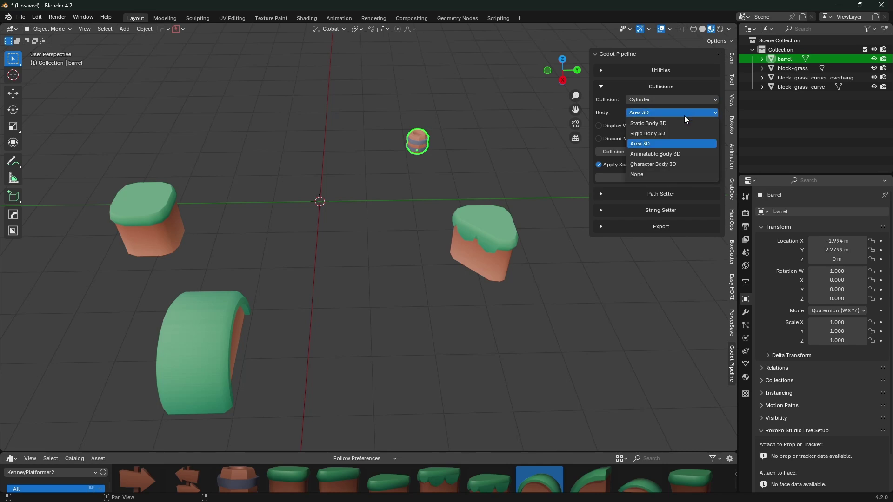
click(665, 135)
middle_drag(476, 188, 431, 211)
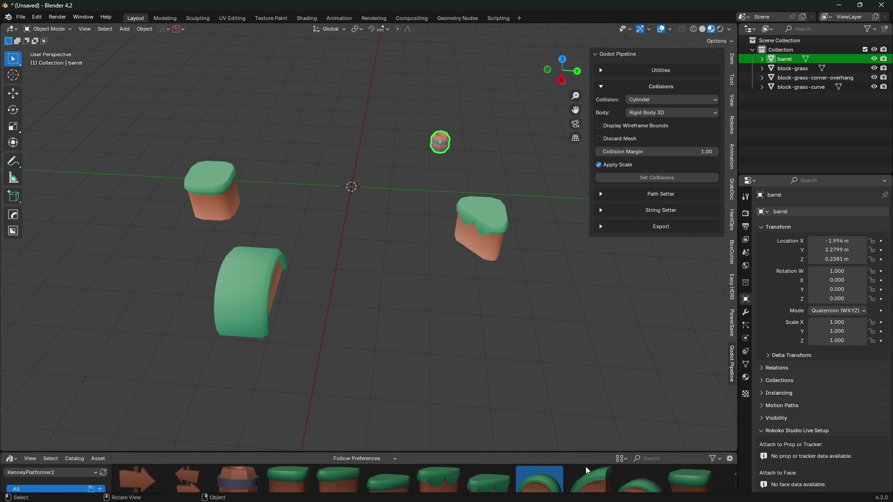
mouse_move(570, 493)
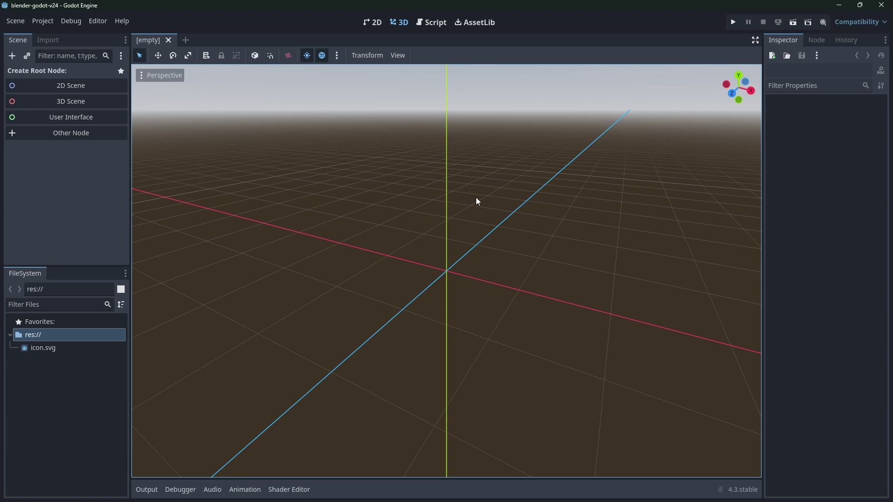
- Search AssetLib for 'blender' and install Blender-Godot Pipeline into addons/blender_godot_pipeline
click(470, 28)
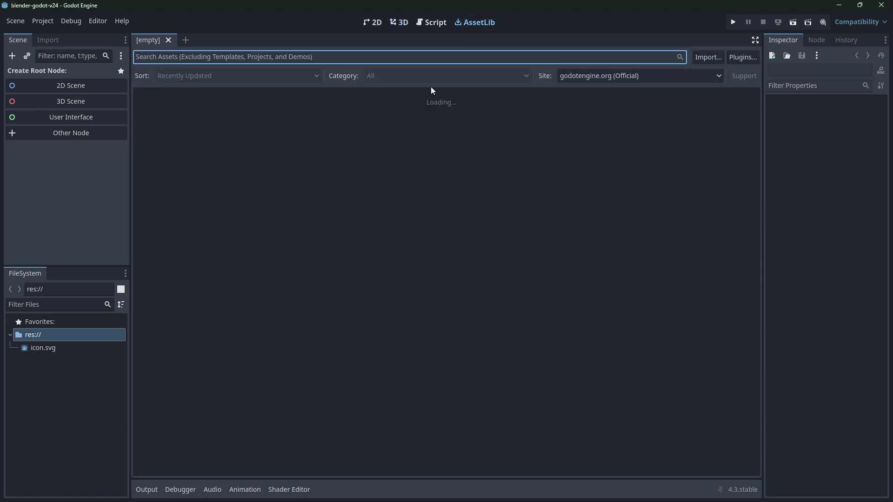
text(blender)
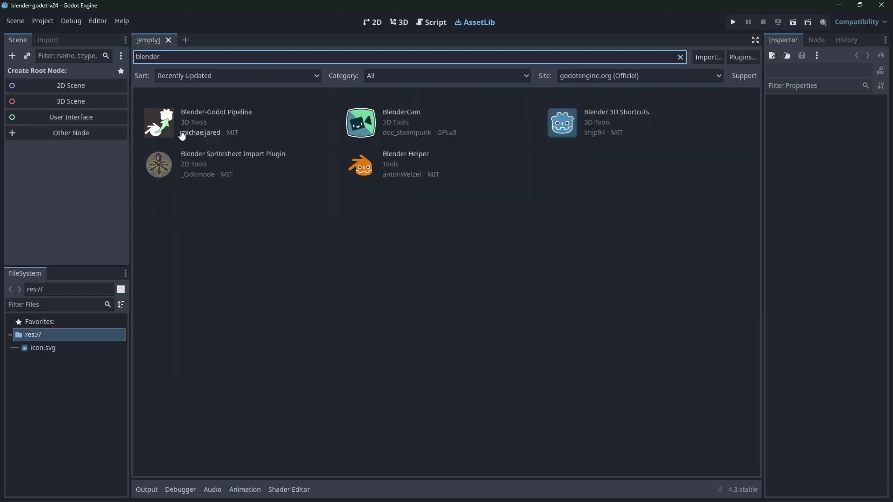
click(220, 118)
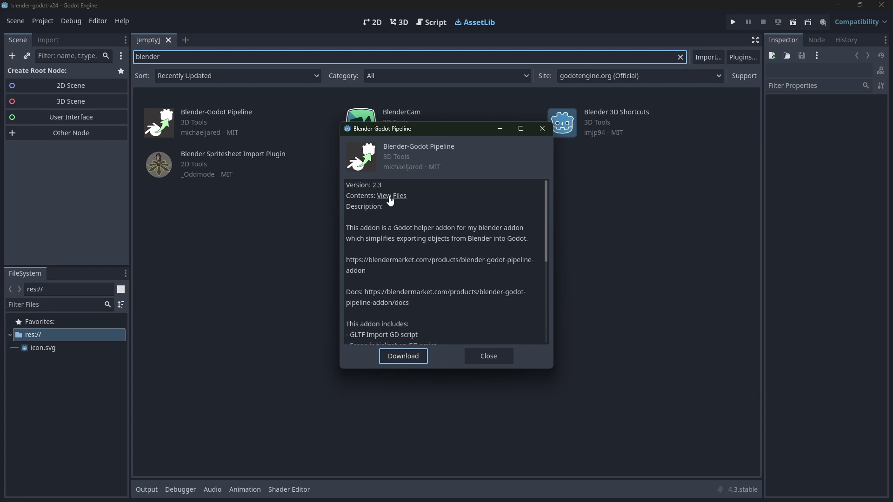
click(403, 356)
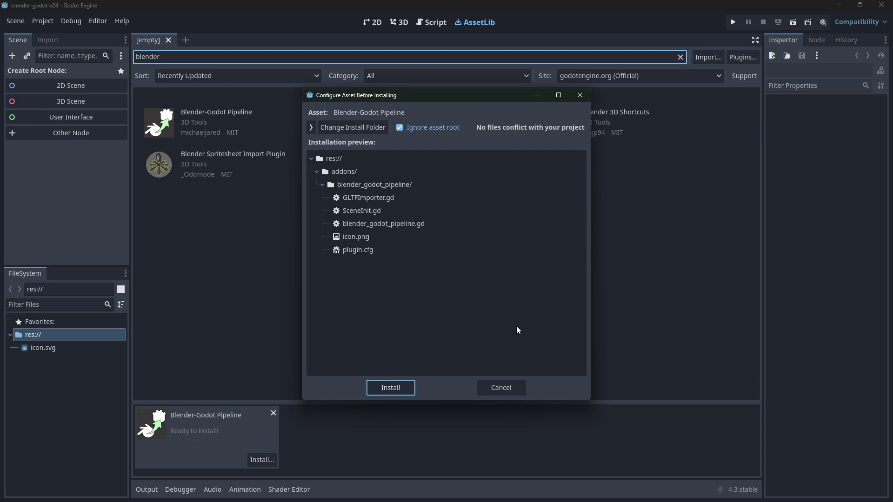
click(397, 390)
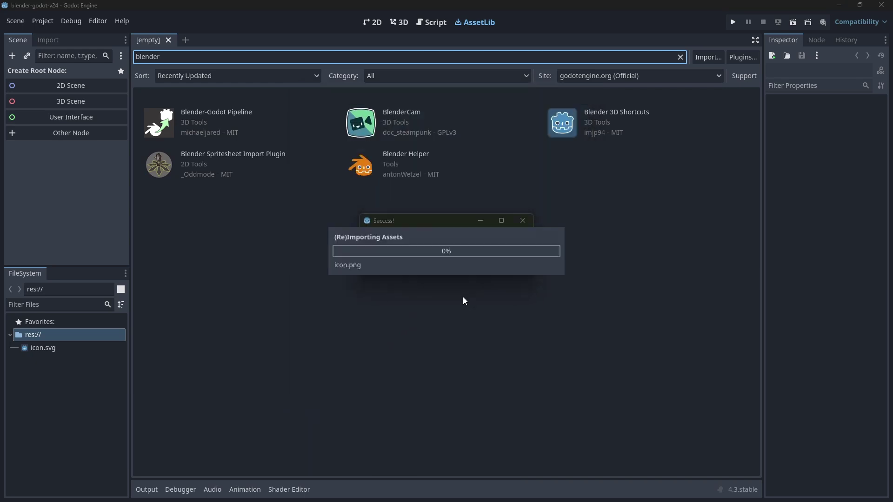
click(420, 267)
click(16, 348)
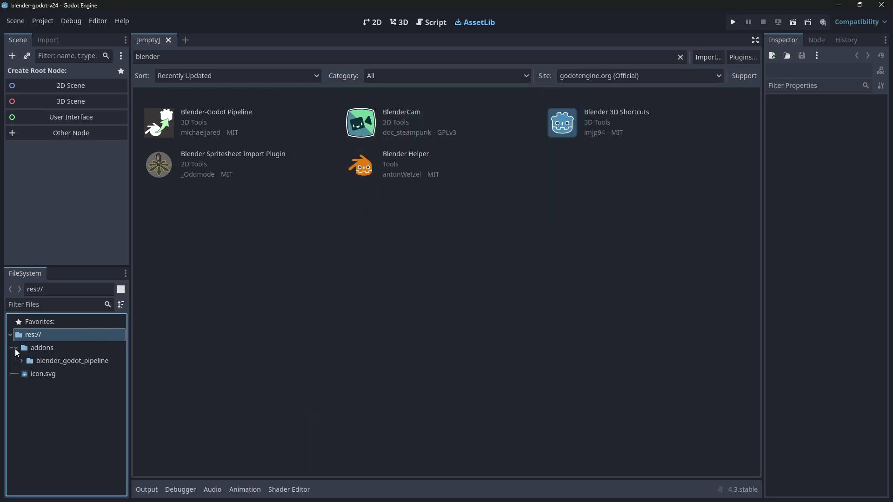
click(21, 361)
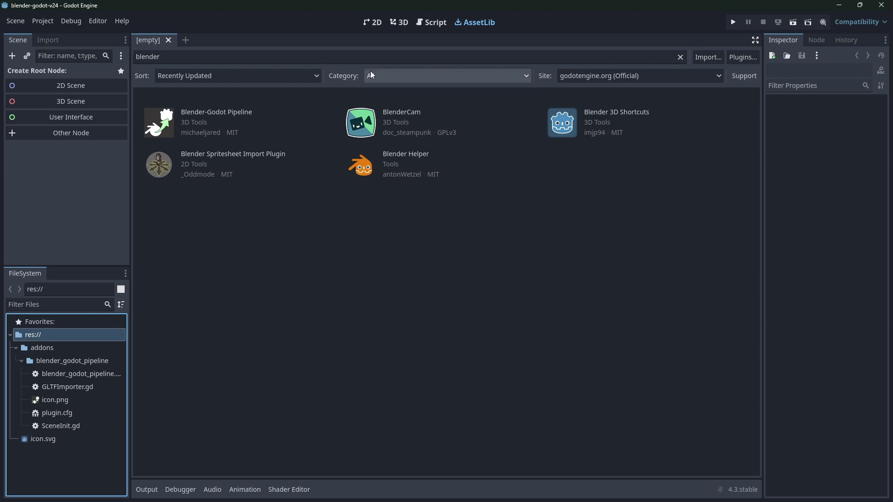
- In Project Settings' Import Defaults, set the importer to Scene
click(48, 22)
click(43, 35)
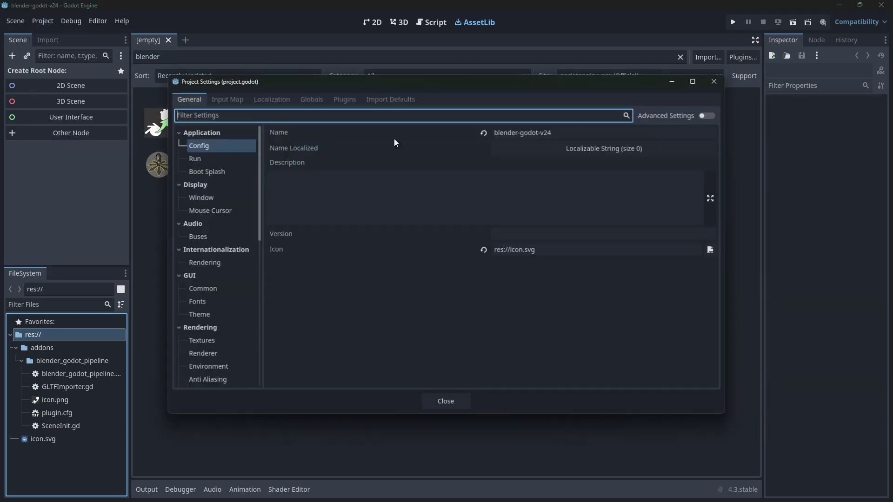
click(403, 100)
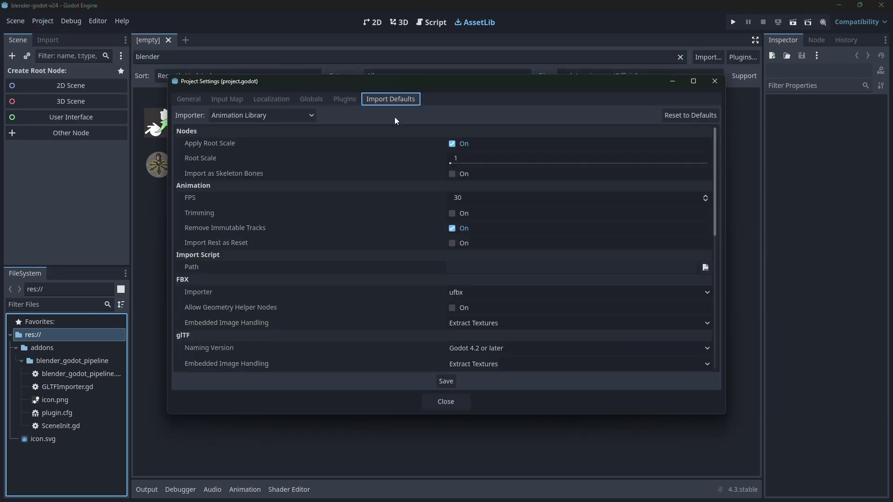
click(274, 116)
click(269, 303)
scroll(558, 299, down, 4)
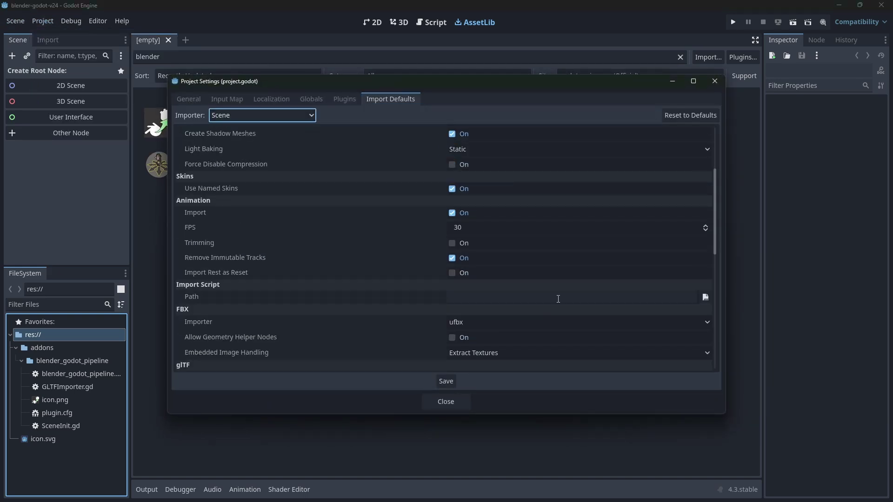
scroll(365, 283, down, 2)
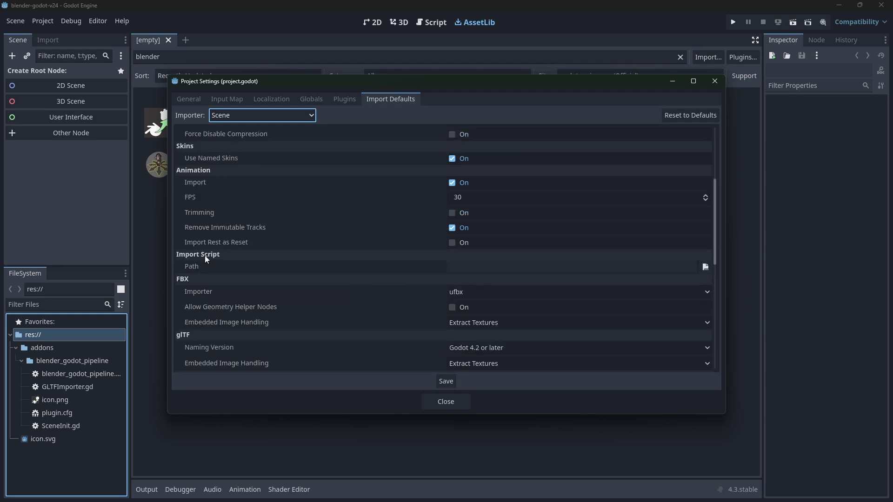
- Set the Import Script Path to addons/blender_godot_pipeline/GLTFImporter.gd and close settings
click(524, 267)
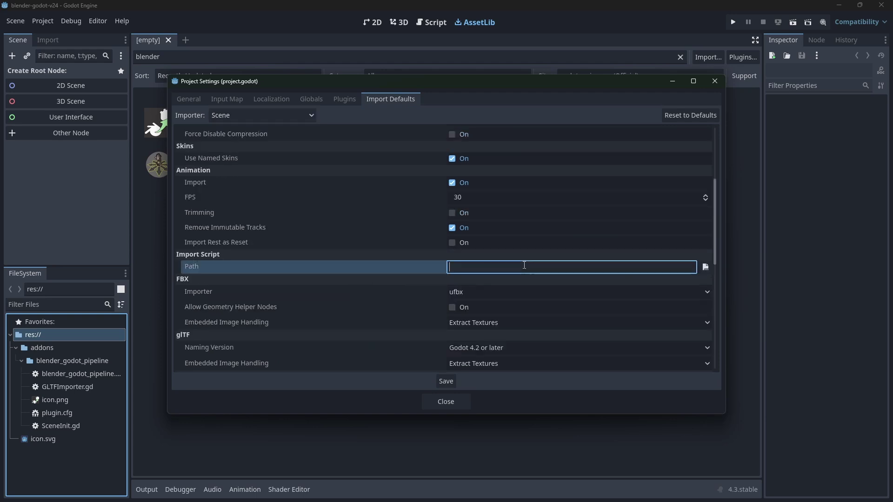
click(706, 267)
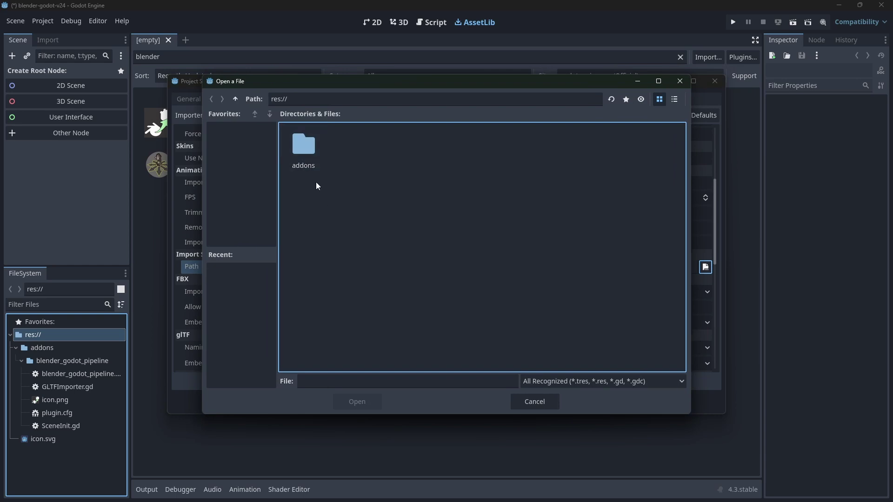
double_click(310, 155)
double_click(316, 161)
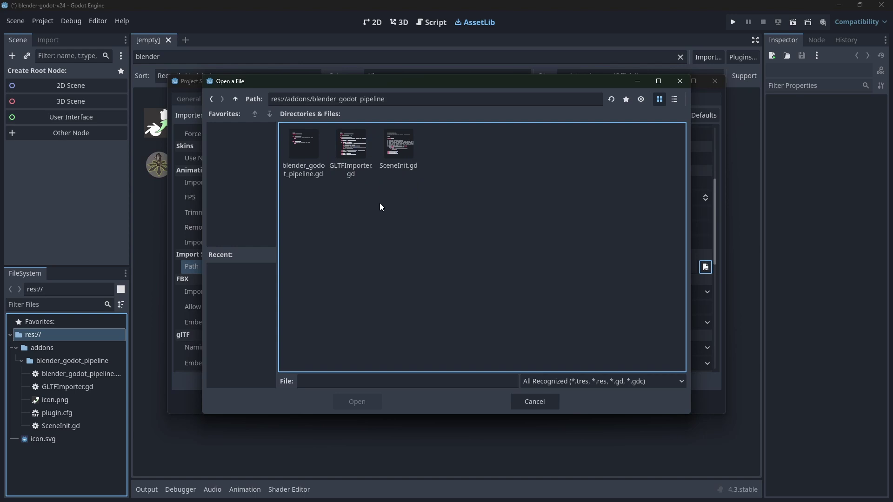
click(359, 168)
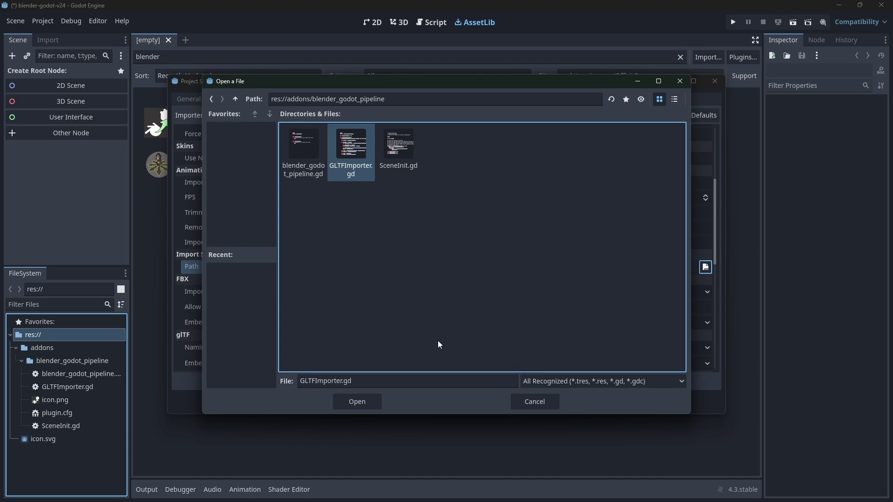
click(379, 403)
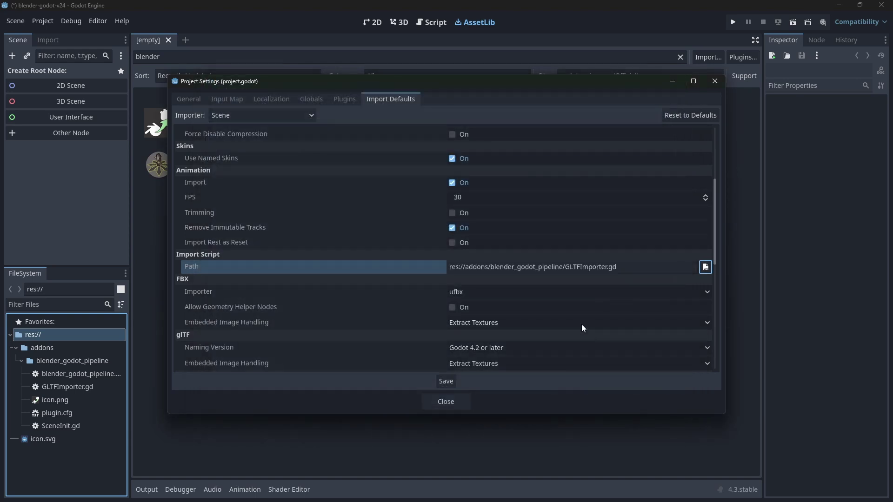
click(462, 403)
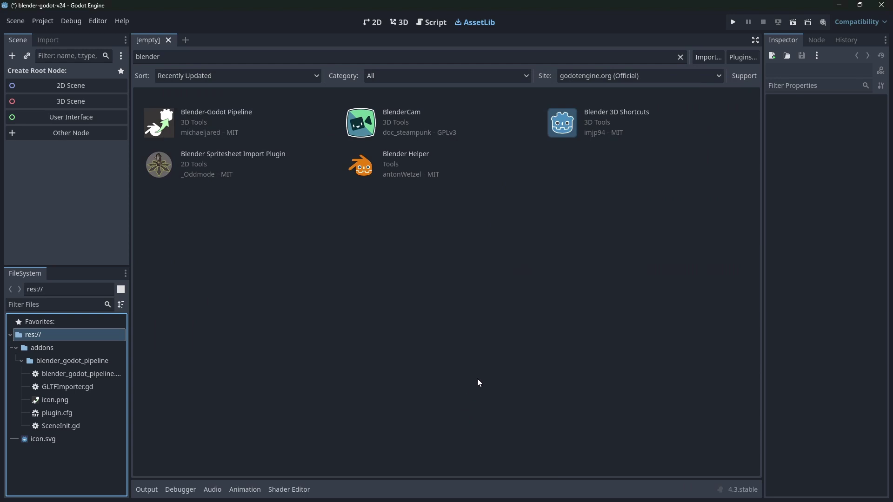
click(15, 348)
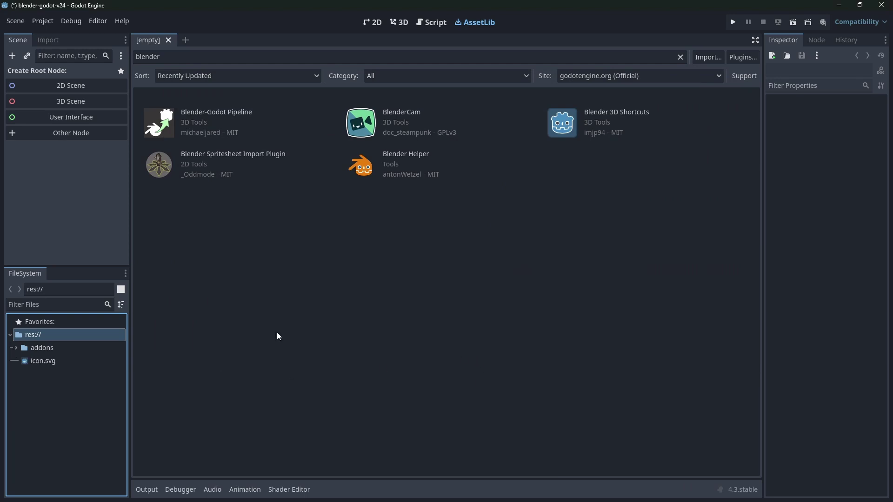
- From Godot Pipeline's Export options, create a new 'assets' folder in the Godot project
click(614, 491)
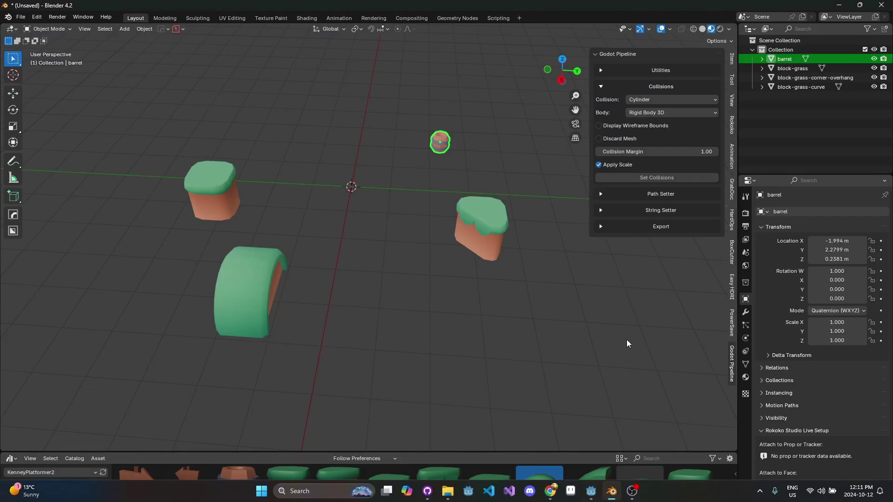
click(661, 227)
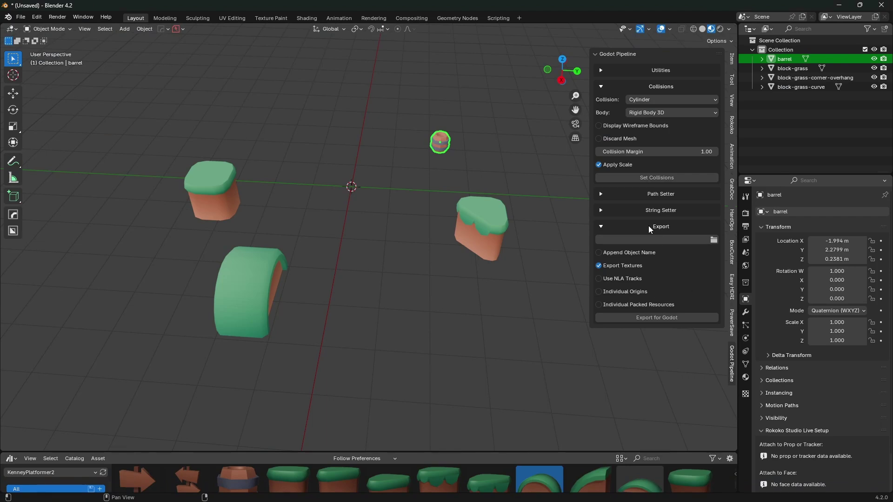
click(714, 239)
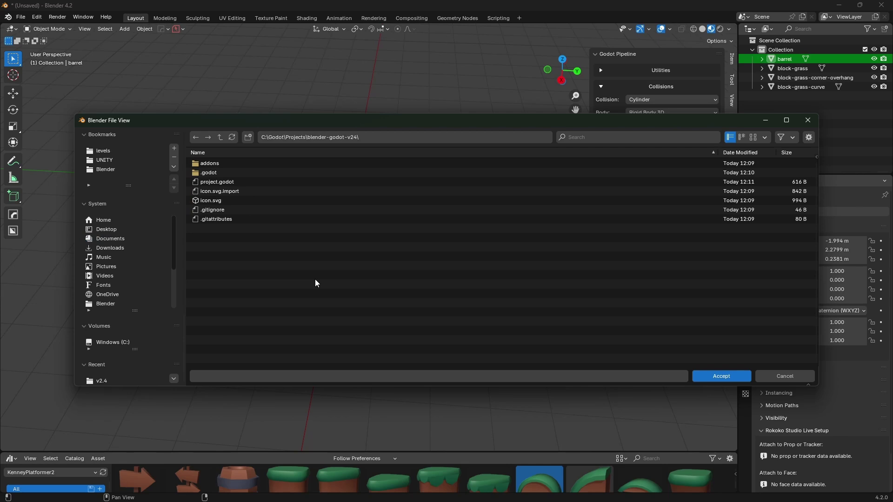
drag(568, 116, 561, 94)
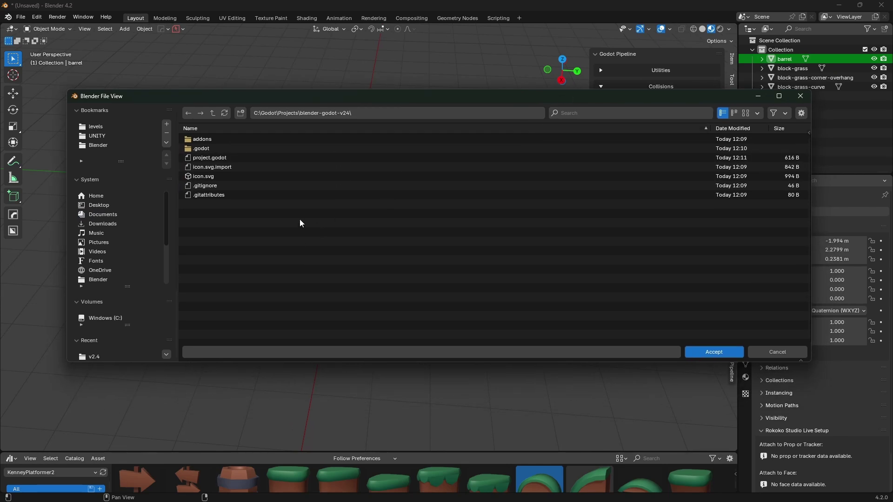
right_click(300, 219)
click(291, 301)
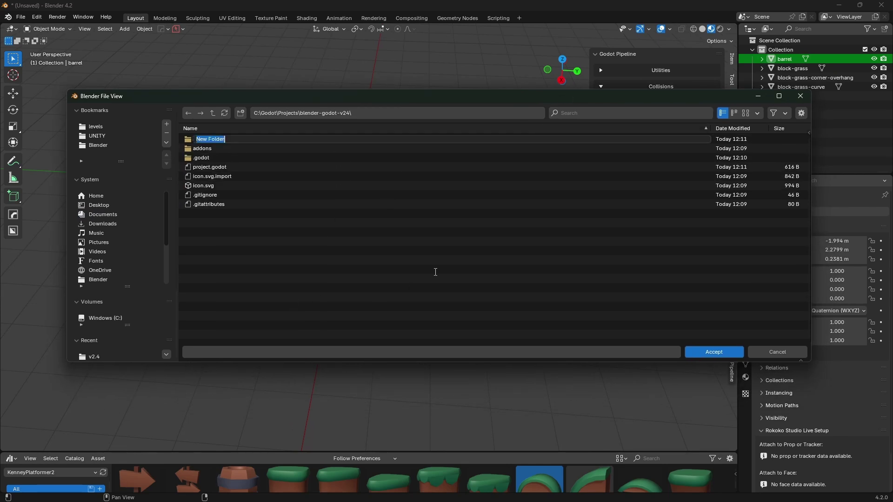
text(assets)
key(Return)
- Name the export file assets.gltf and accept it as the export path
click(471, 353)
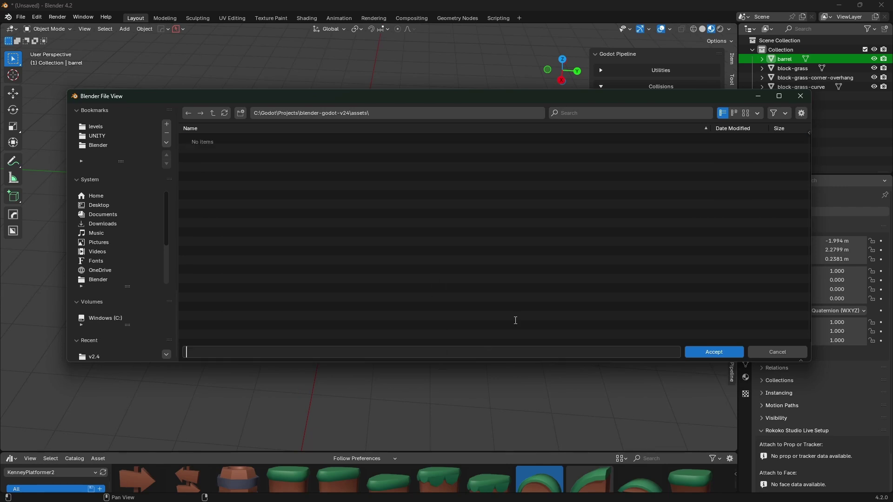
text(assets.gltf)
click(704, 356)
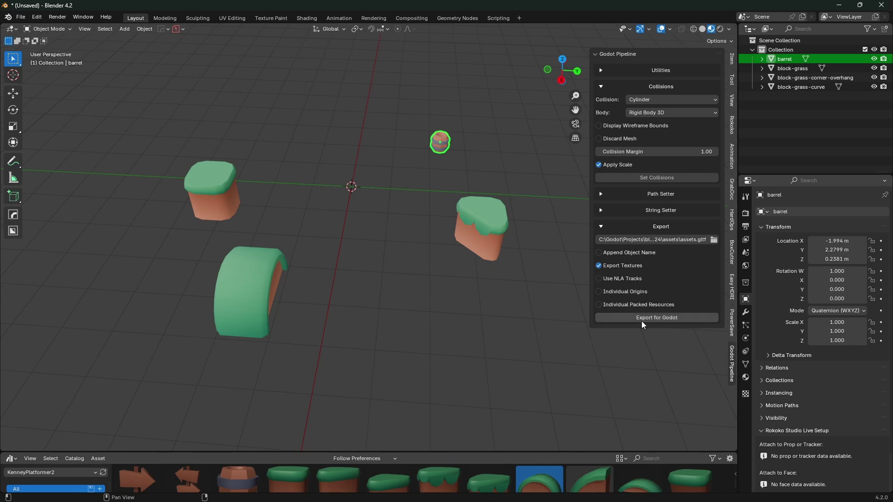
- Open the glTF 2.0 export settings via 'export gltf' and expand Transform and Data
click(394, 316)
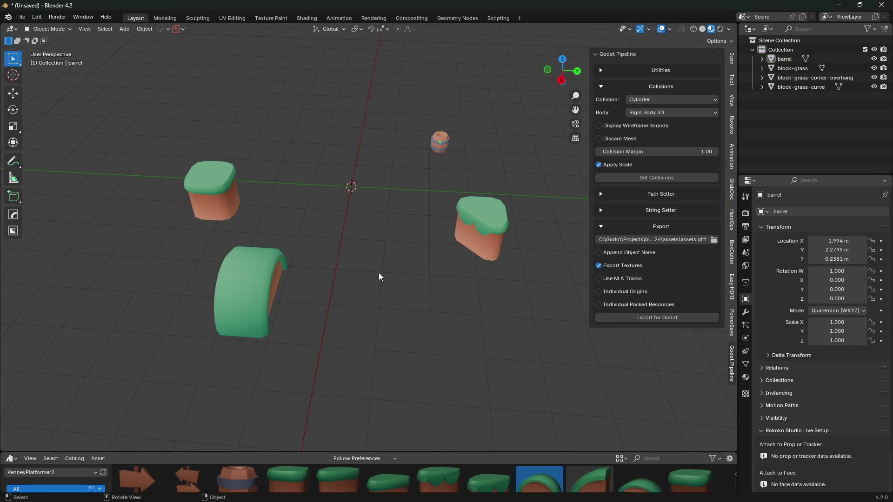
key(F3)
text(export)
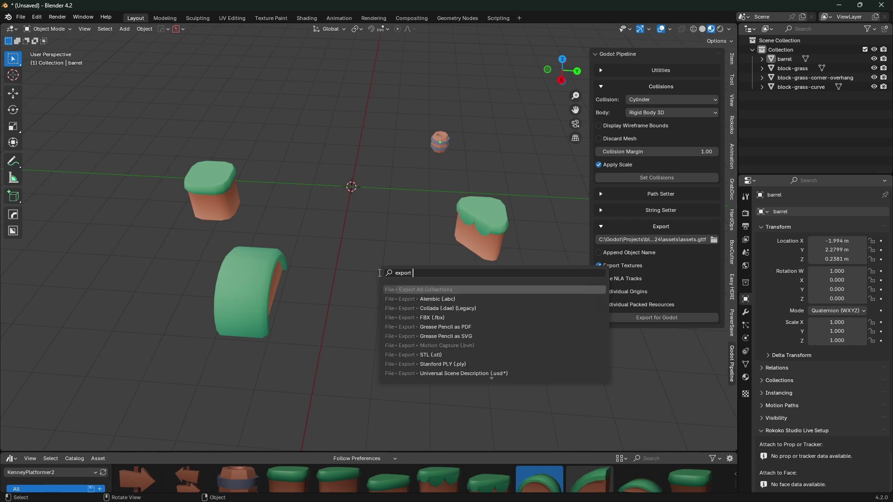
text( gltf)
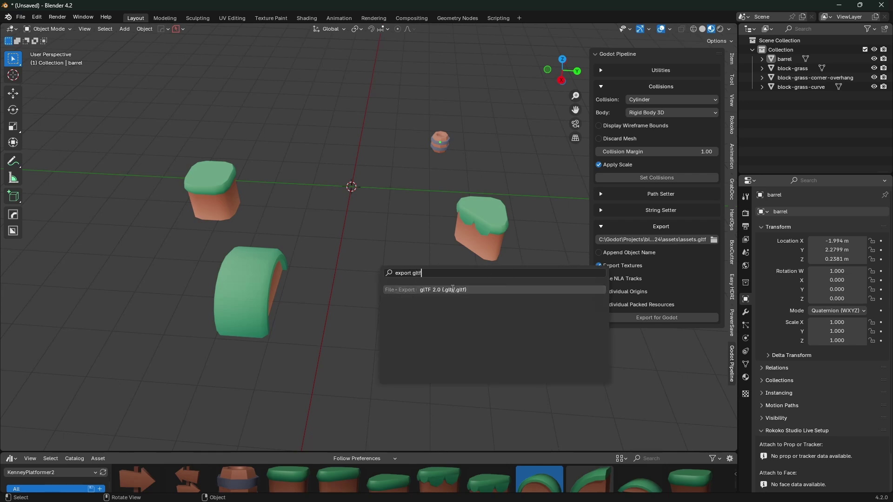
click(452, 289)
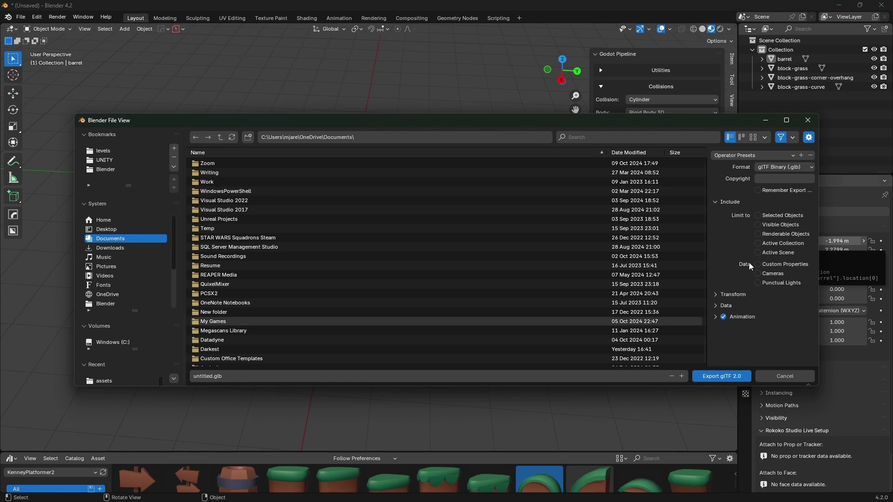
click(737, 297)
click(744, 320)
- Switch the glTF export format to separate glTF files, closing without exporting
scroll(754, 293, down, 3)
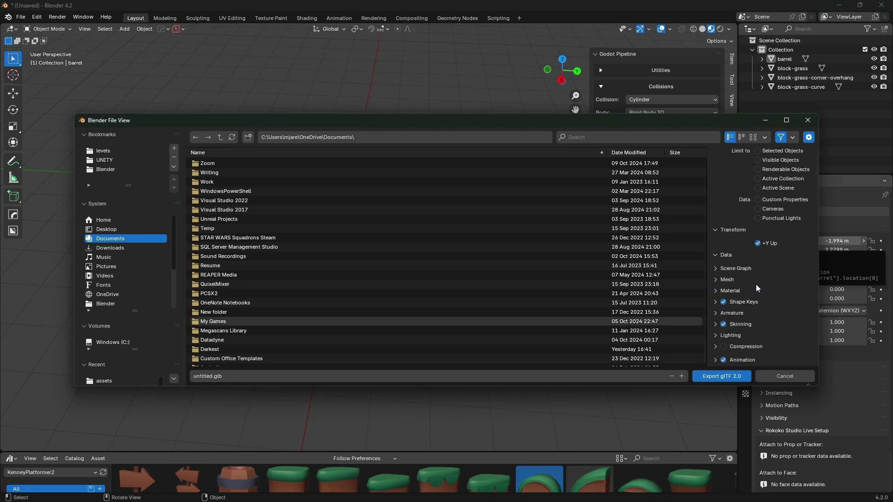
drag(702, 123, 649, 89)
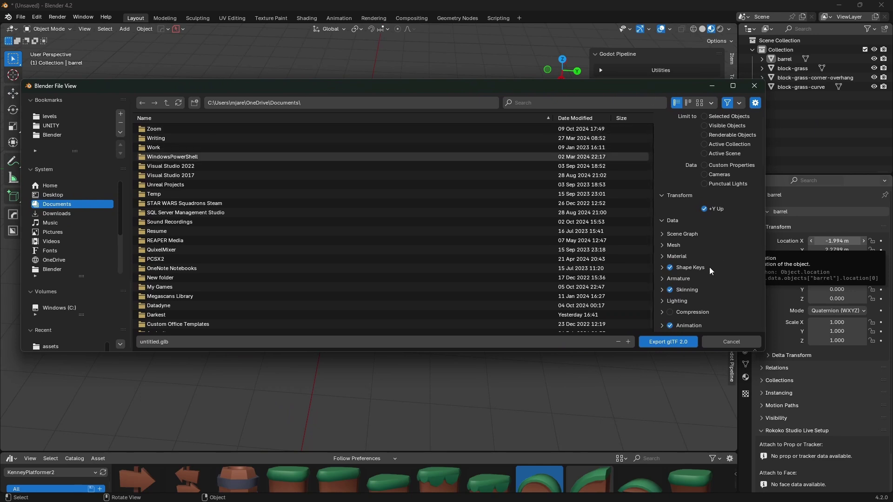
scroll(686, 283, up, 3)
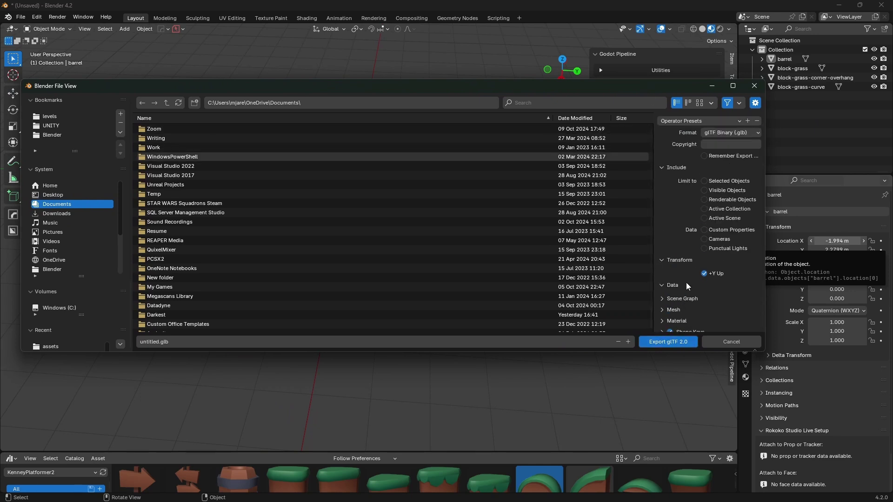
click(744, 133)
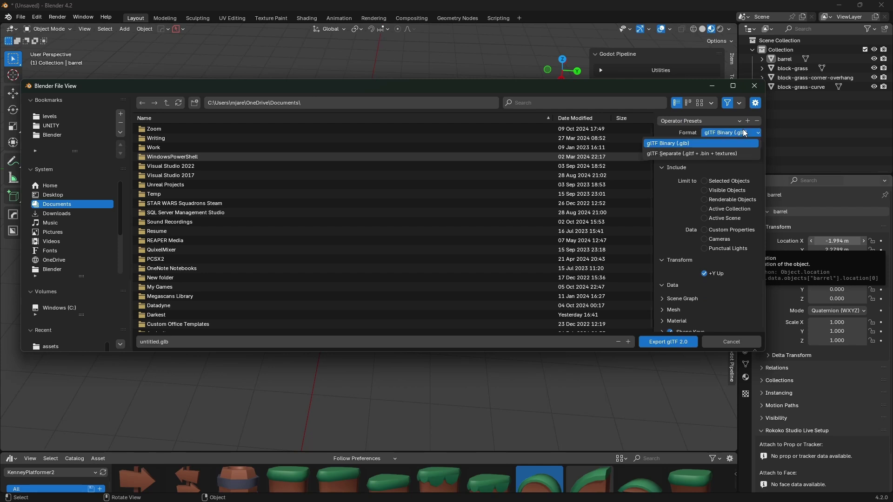
click(719, 153)
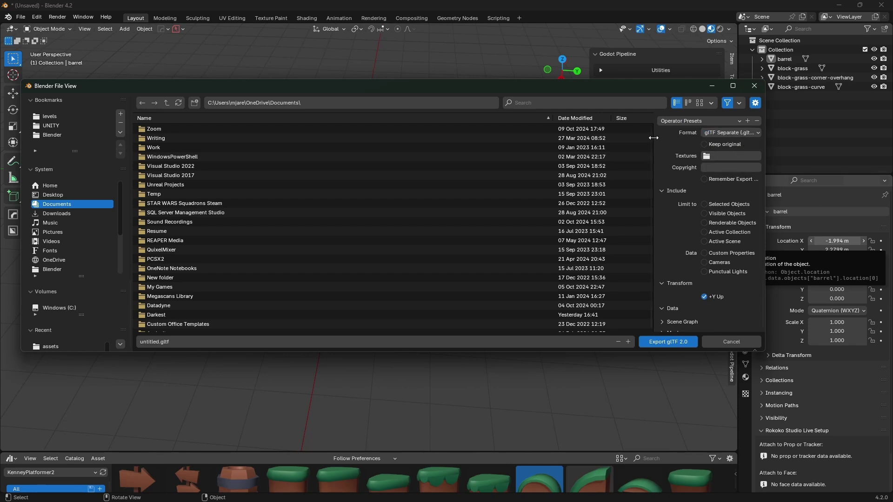
drag(654, 137, 609, 137)
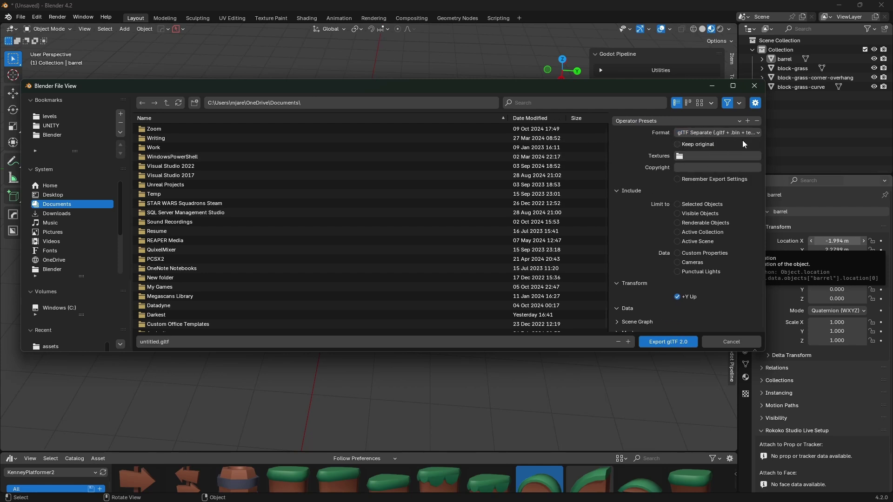
click(755, 86)
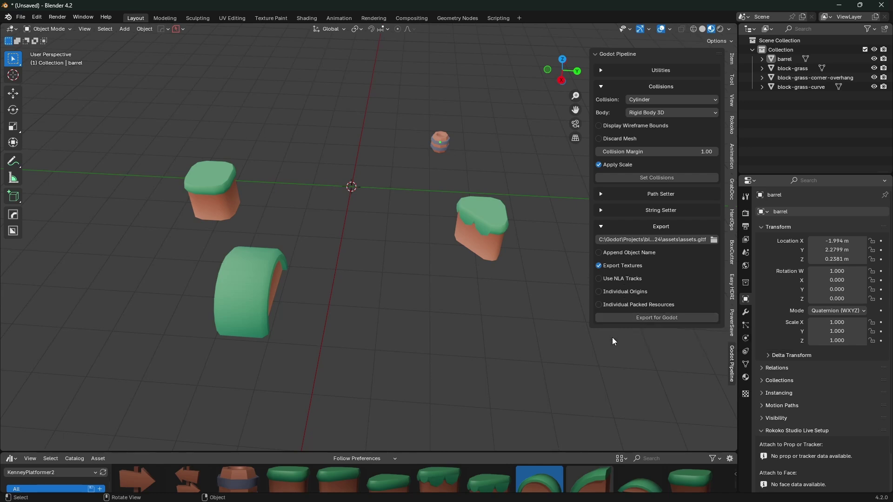
- Export the scene through Godot Pipeline and switch to Godot's 3D workspace
click(662, 317)
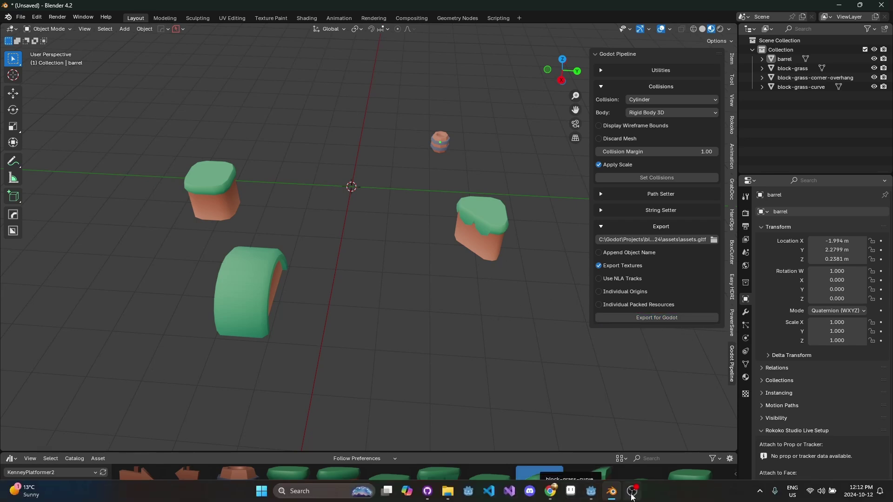
click(590, 491)
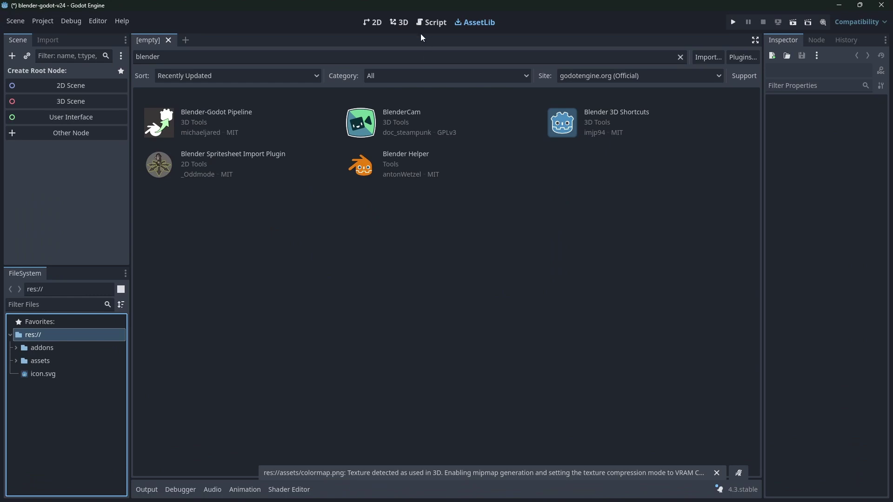
click(399, 22)
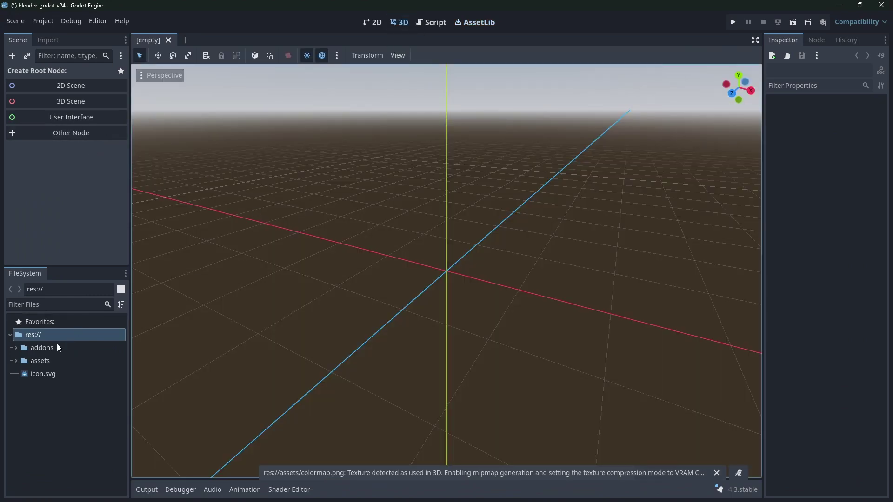
- Create a Node3D scene, instance assets.gltf under it, and frame the assets
click(97, 104)
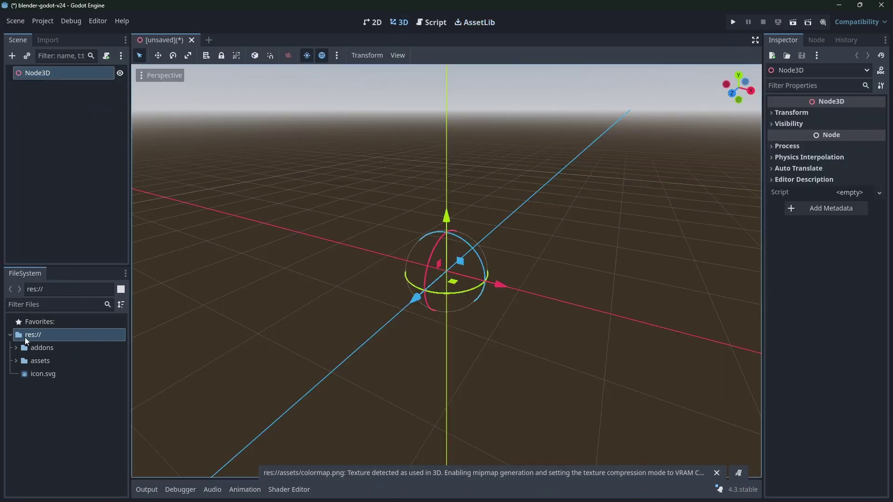
click(16, 361)
click(68, 385)
drag(61, 377, 44, 75)
key(f)
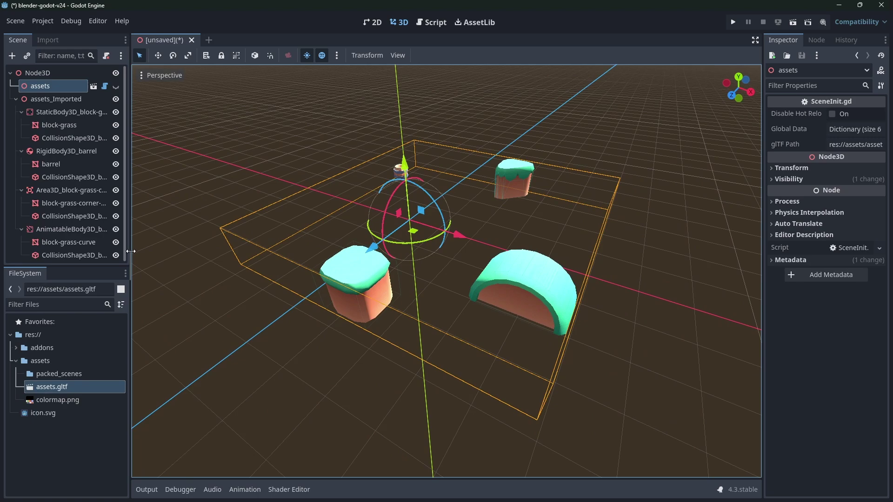
- Enlarge the Scene dock so every imported node is visible
drag(129, 254, 201, 252)
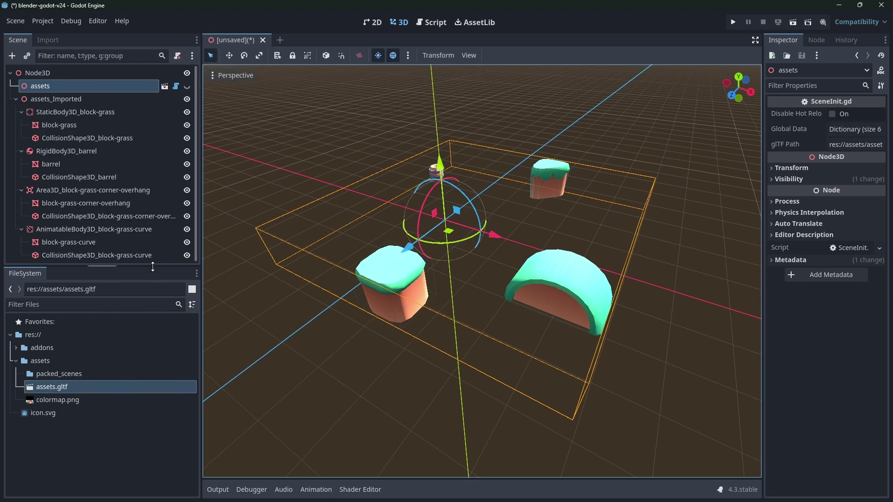
drag(152, 266, 152, 326)
middle_drag(353, 275, 407, 276)
scroll(407, 276, up, 3)
- Hide the viewport grid and frame the barrel and grass block in view
key(w)
key(a)
right_drag(407, 276, 538, 245)
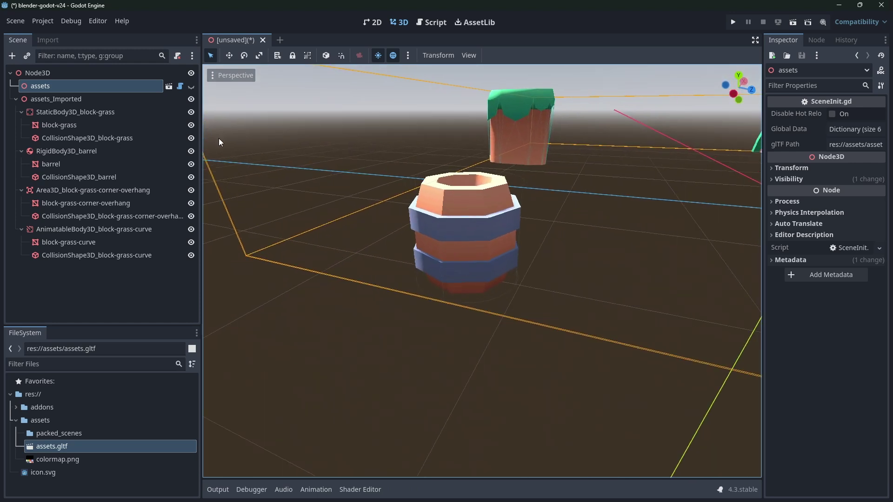
click(474, 55)
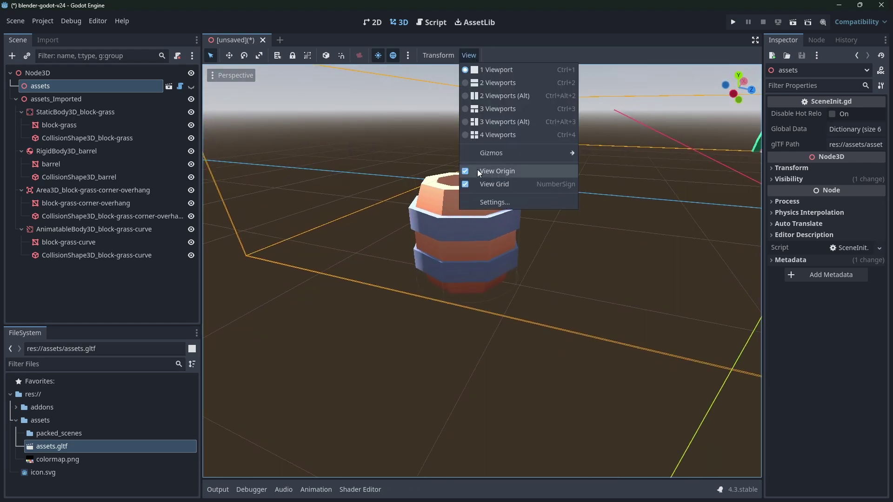
click(486, 185)
key(d)
right_drag(556, 245, 522, 247)
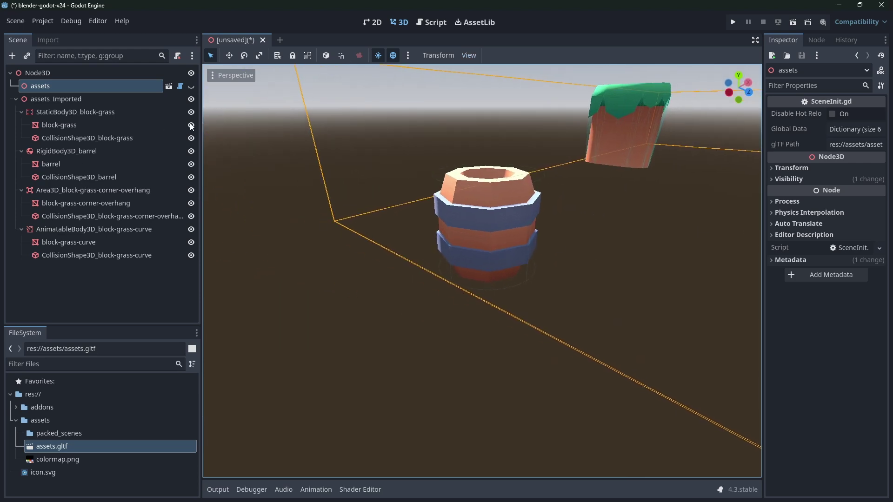
- Hide the barrel mesh to inspect its collision shape, then show it again
click(104, 149)
click(136, 163)
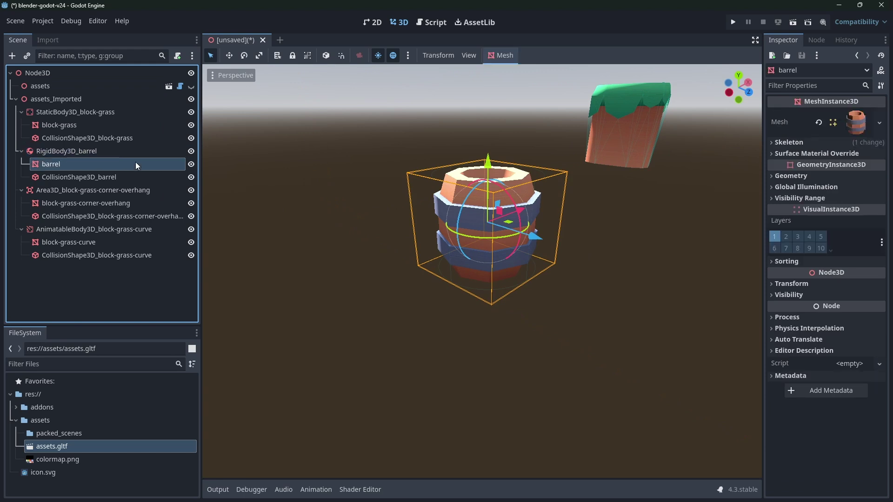
click(192, 164)
click(603, 259)
right_drag(602, 260, 584, 275)
key(s)
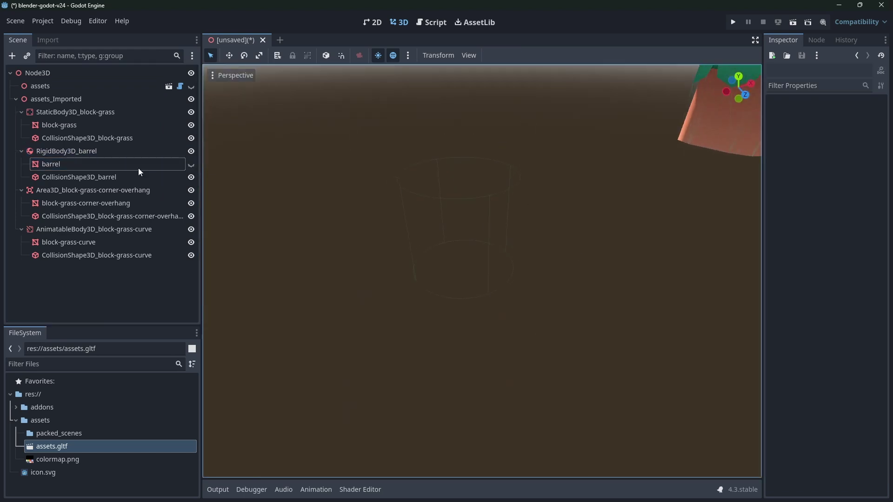
click(191, 164)
key(d)
right_drag(317, 191, 449, 219)
key(s)
- Hide the block-grass-corner-overhang mesh to inspect its collision box, then restore it
key(w)
key(a)
key(w)
key(s)
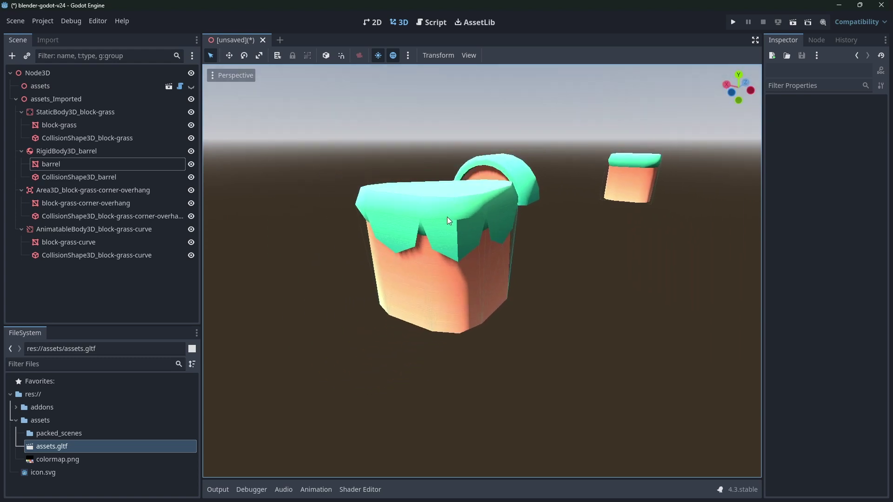
click(134, 205)
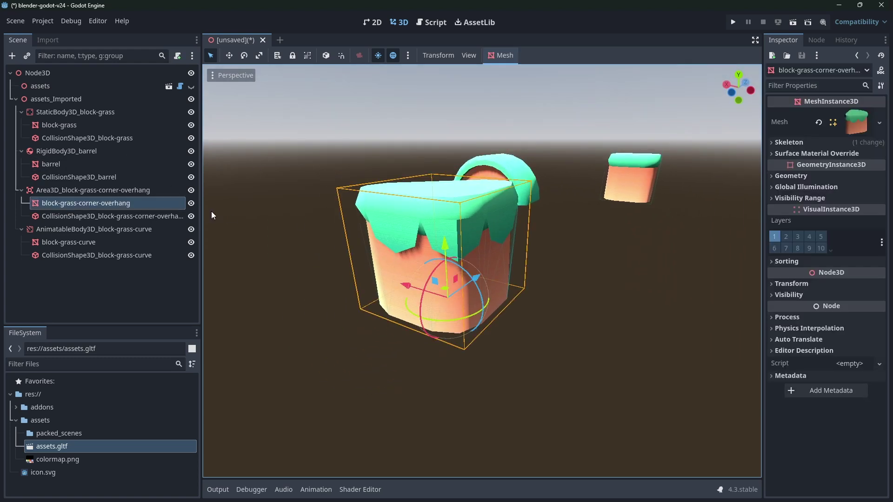
click(191, 203)
right_drag(279, 209, 168, 181)
key(d)
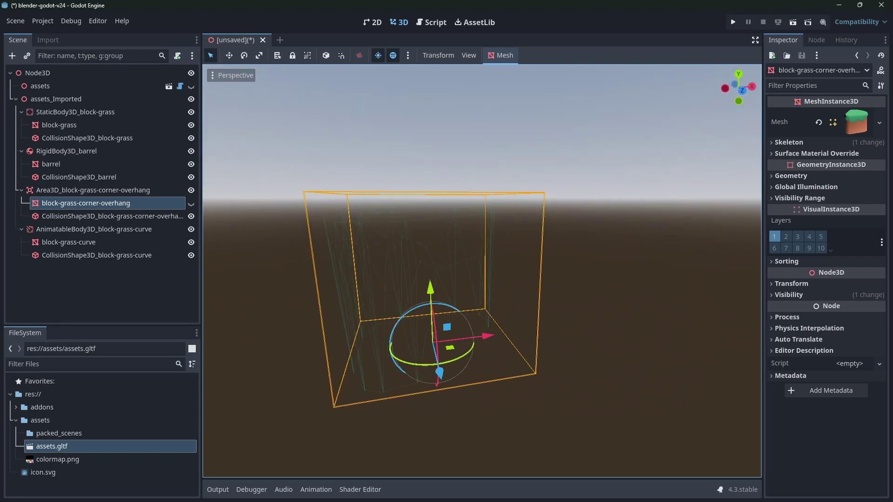
click(191, 204)
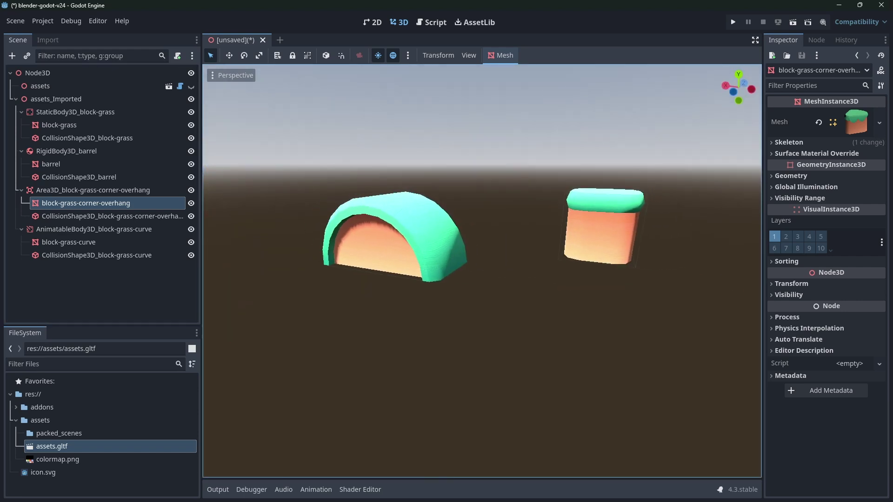
- Select the block-grass-curve arch and briefly hide it to reveal its collision
key(w)
key(a)
right_drag(489, 279, 600, 279)
click(489, 279)
key(a)
click(191, 242)
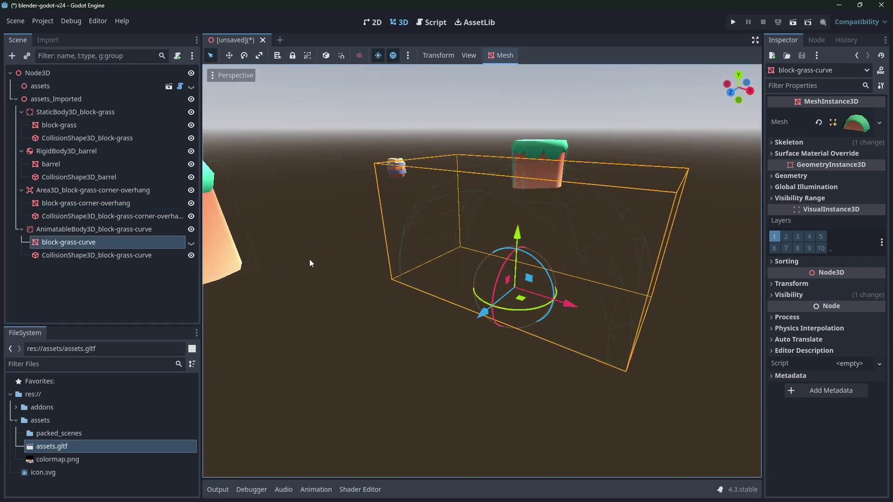
click(192, 245)
key(a)
right_drag(355, 254, 418, 254)
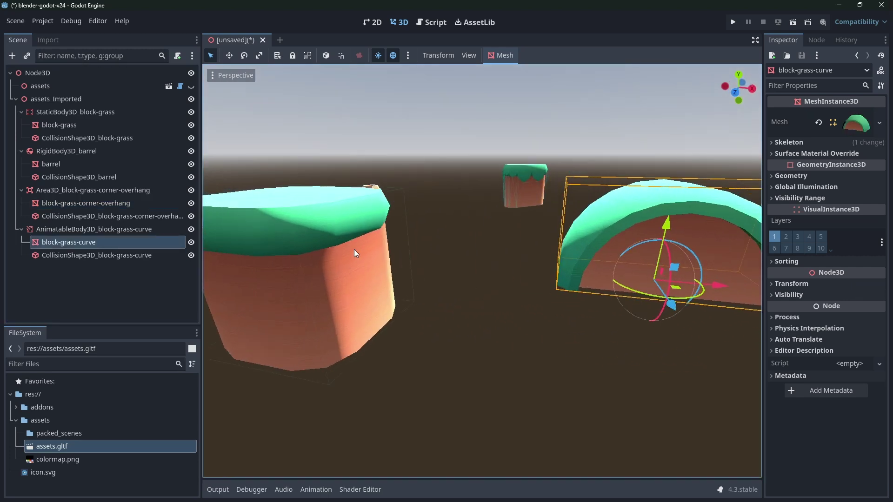
- Hide the block-grass mesh to examine its collision box, then show it again
click(354, 254)
key(a)
right_drag(355, 254, 376, 261)
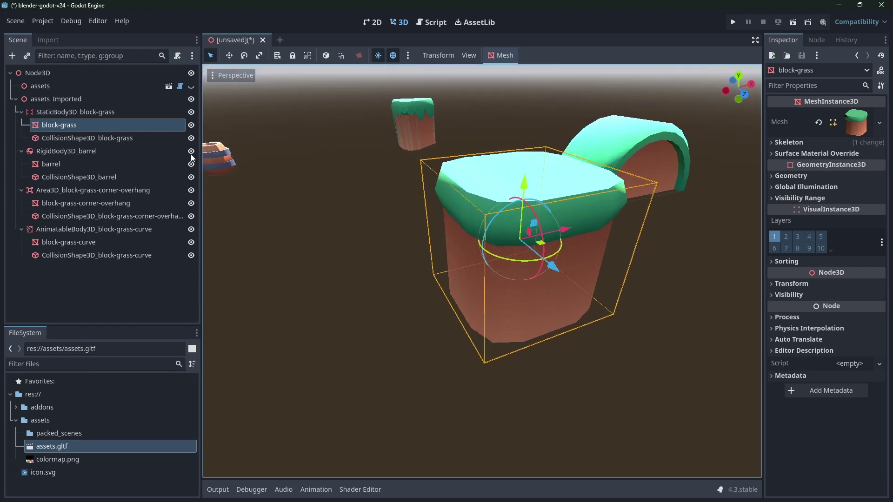
click(191, 125)
right_drag(354, 210, 368, 211)
click(612, 313)
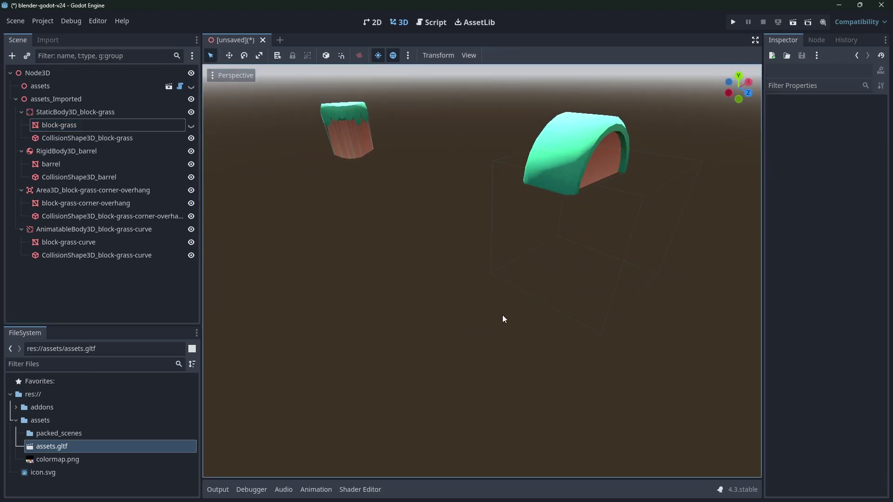
right_drag(502, 319, 521, 323)
right_drag(270, 232, 260, 229)
key(s)
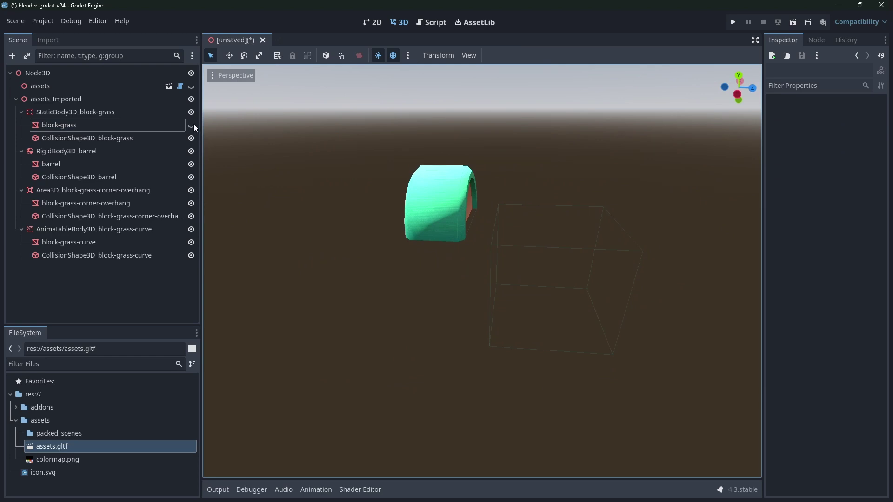
click(191, 125)
- Inspect the static, rigid, area and animatable body nodes, then switch to Blender
click(85, 112)
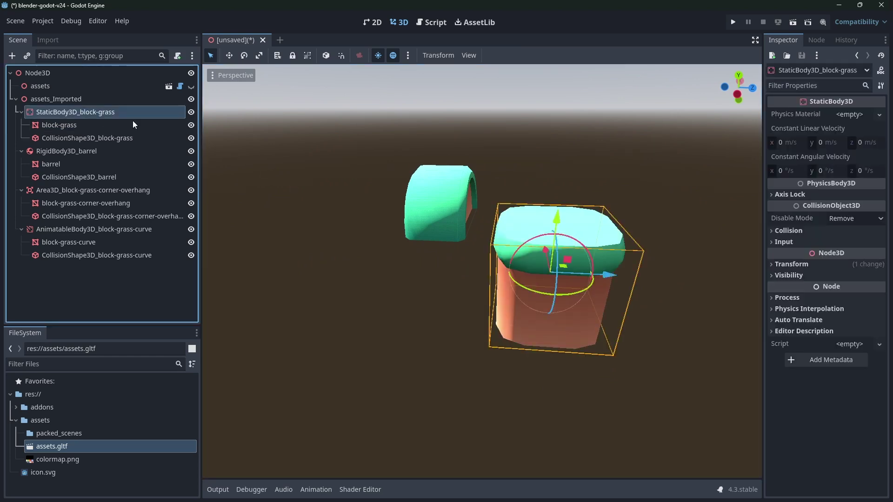
click(87, 150)
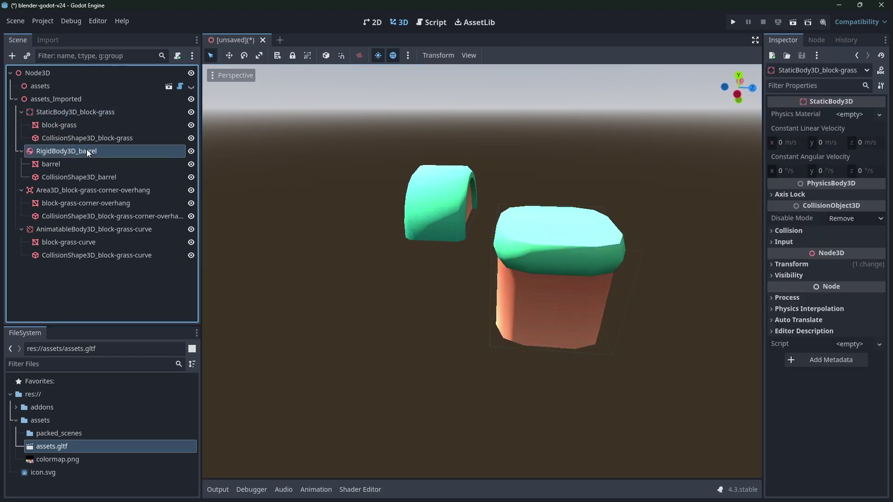
click(90, 191)
click(98, 228)
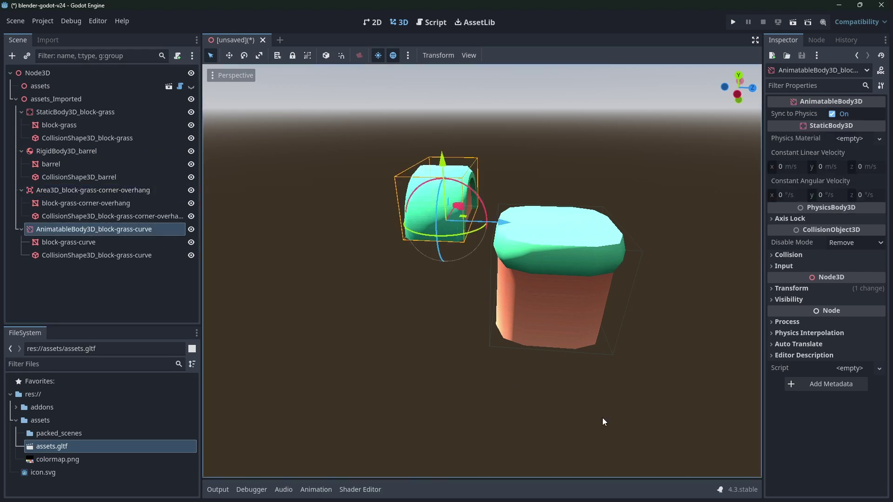
click(609, 494)
click(611, 491)
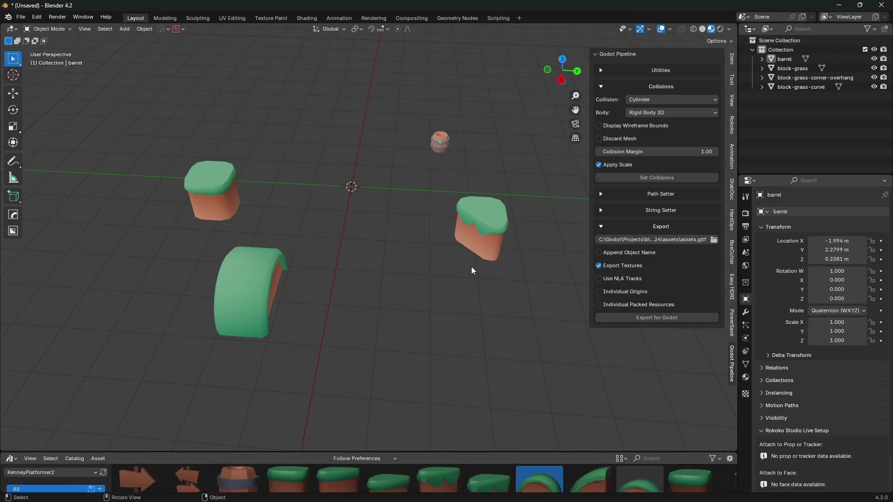
click(663, 112)
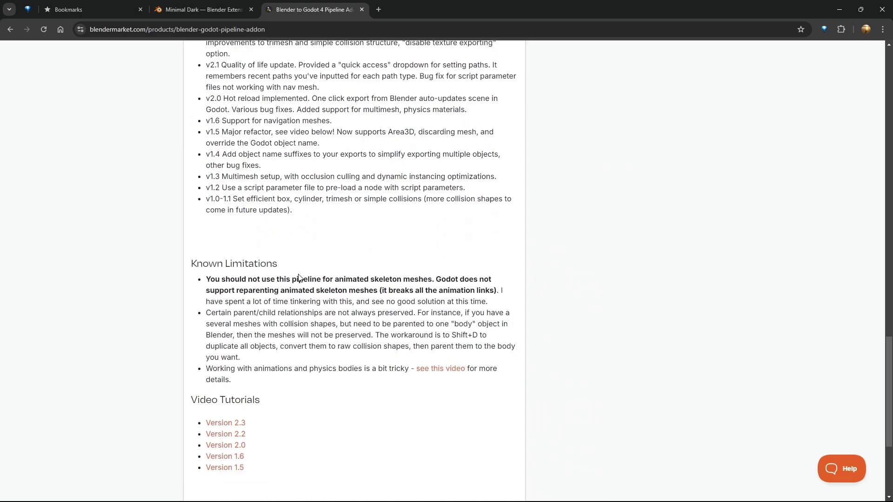
- Scroll to Known Limitations and highlight the warnings about animated skeleton meshes and physics bodies
scroll(249, 211, down, 2)
drag(206, 186, 432, 187)
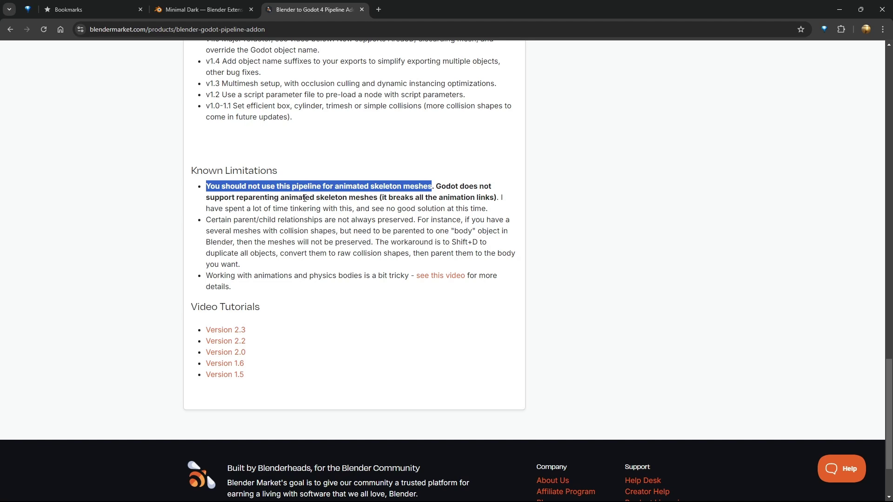
click(288, 242)
drag(205, 276, 371, 287)
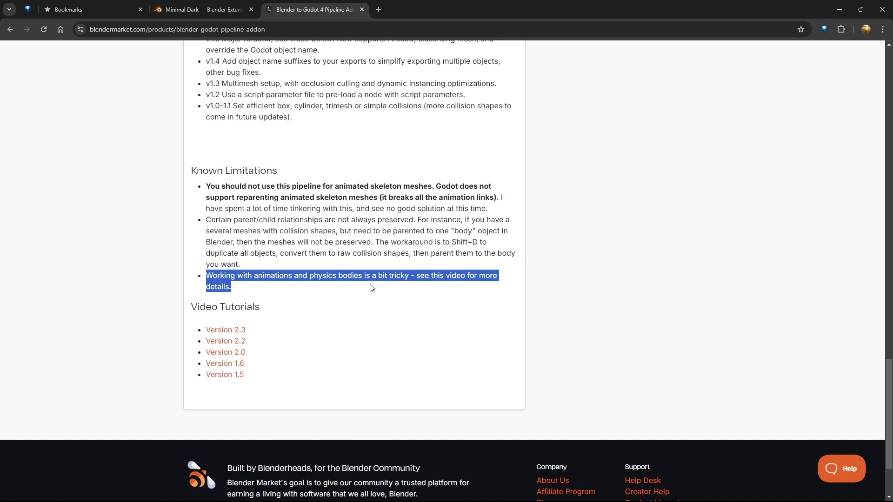
click(372, 288)
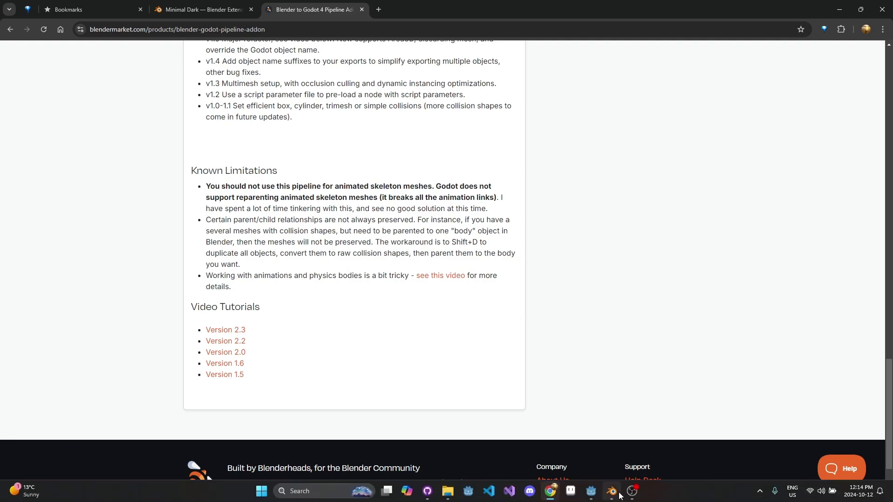
- Enable Individual Origins in Blender's Godot Pipeline export panel, then switch to Godot
click(613, 492)
middle_drag(390, 278, 307, 235)
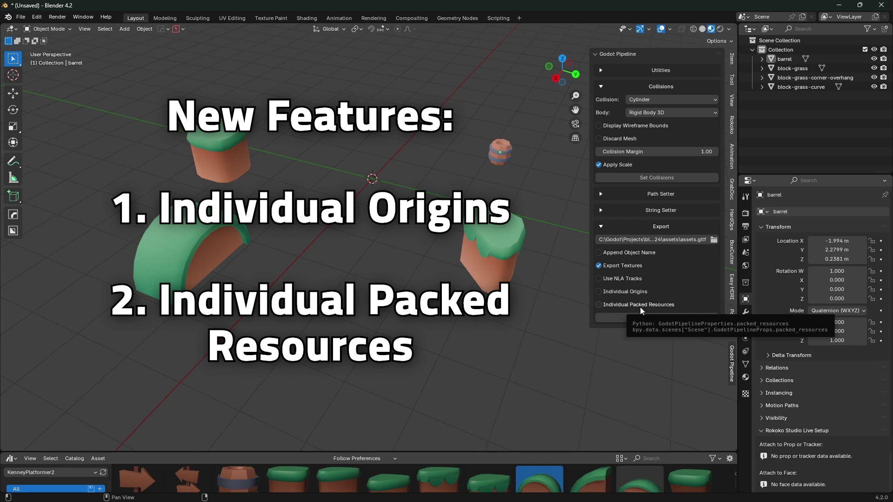
click(633, 292)
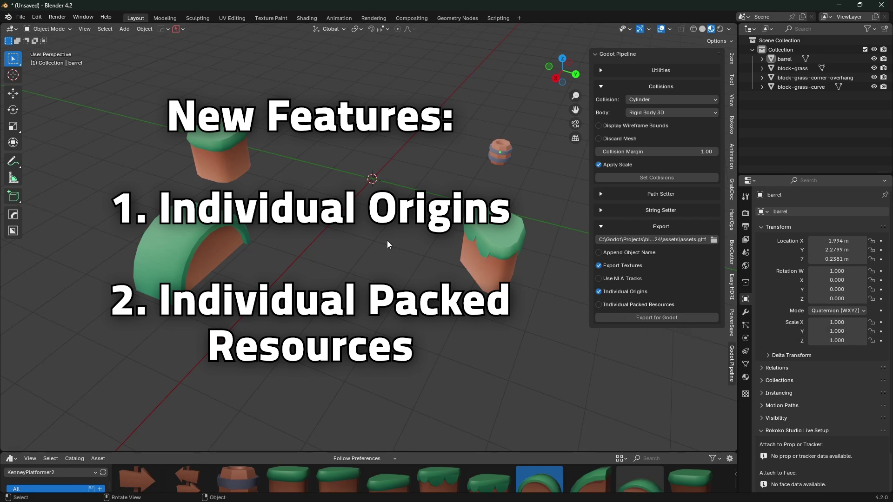
middle_drag(387, 241, 425, 248)
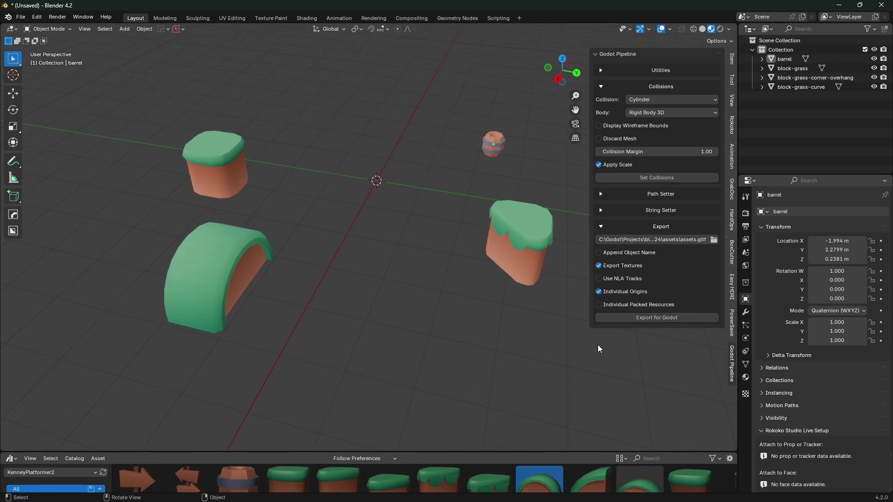
click(590, 492)
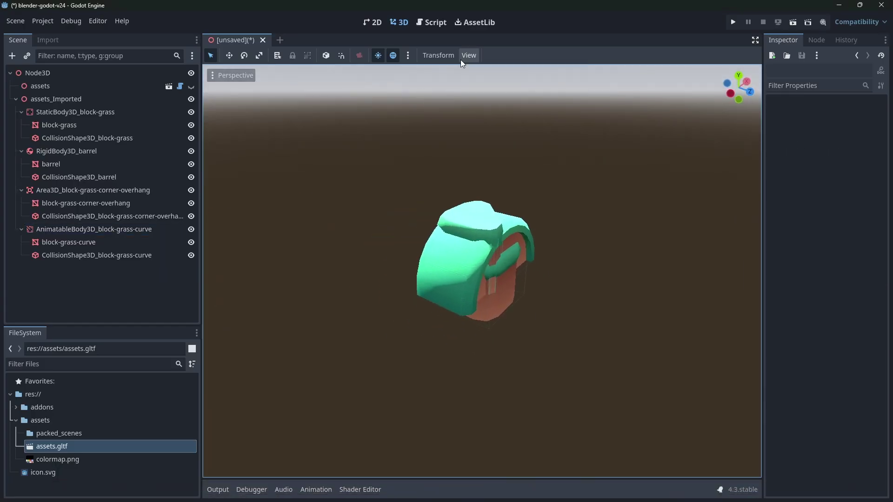
- Turn on View Origin and orbit around the overlapping assets
click(467, 56)
click(484, 171)
click(610, 330)
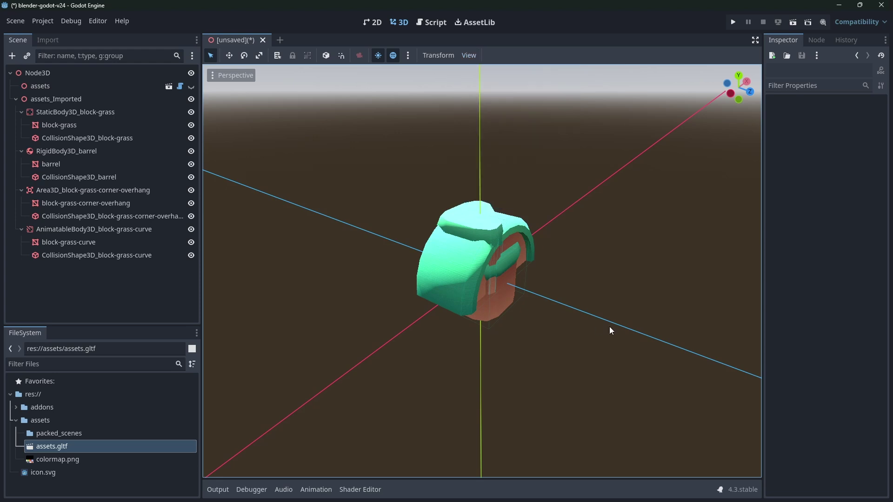
middle_drag(611, 331, 543, 268)
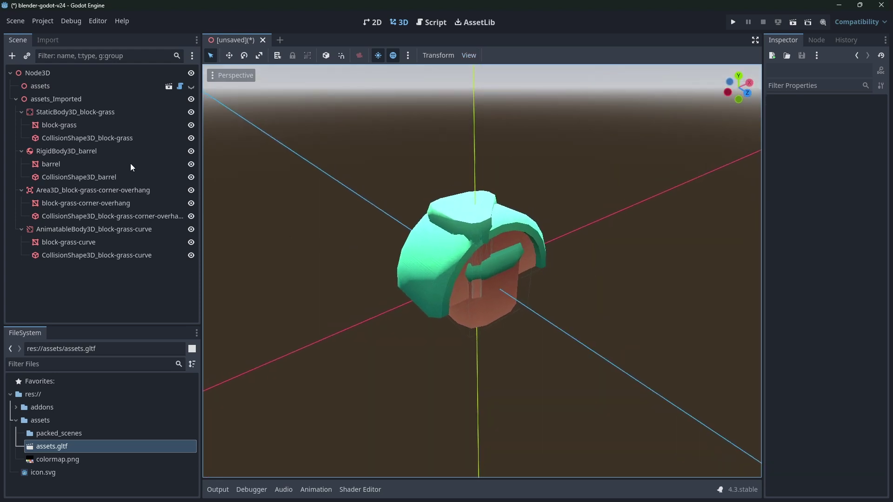
- Select the barrel and block-grass bodies, fly around the stack, then Alt+Tab to Blender
click(102, 149)
click(533, 174)
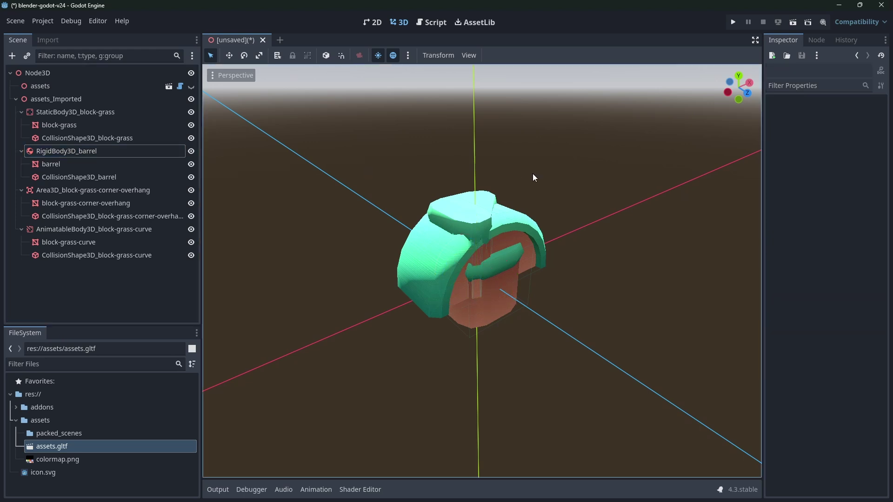
click(116, 149)
click(114, 113)
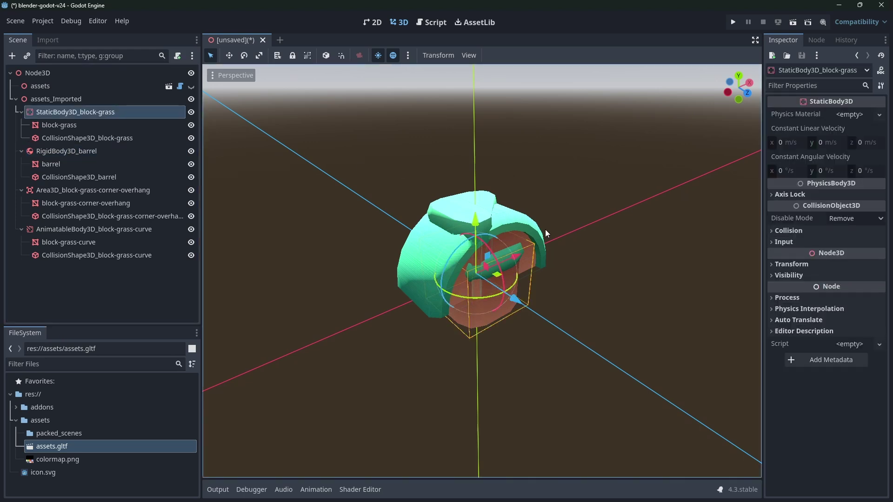
mouse_move(546, 230)
right_down()
mouse_move(553, 241)
mouse_move(675, 221)
mouse_move(540, 246)
right_up()
key(a)
key(d)
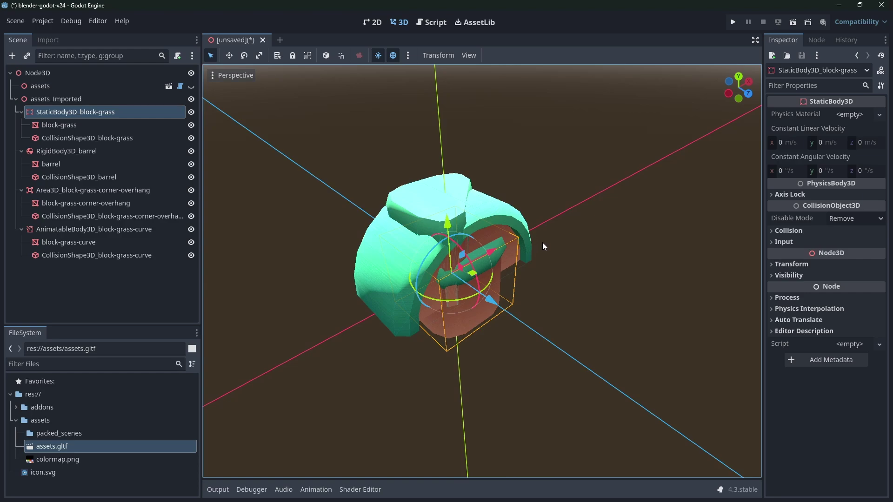
key(alt+Tab)
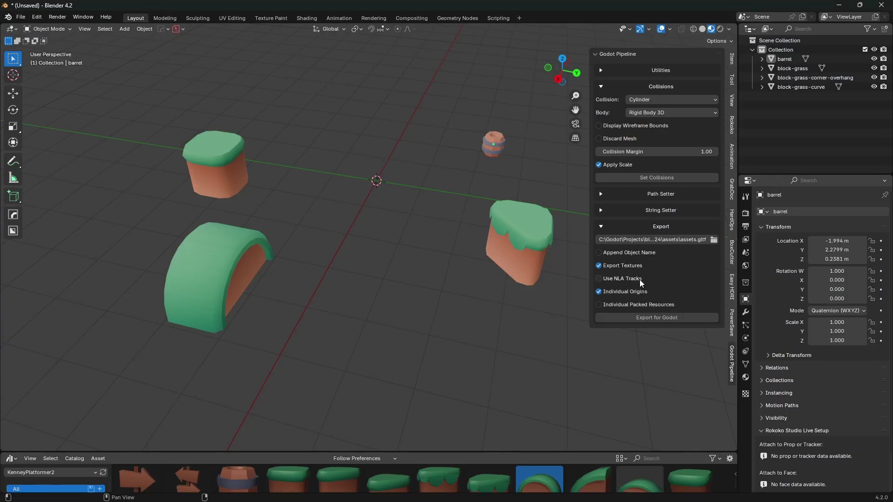
- Disable Individual Origins, export for Godot, and view the spread-out reimported assets
click(632, 292)
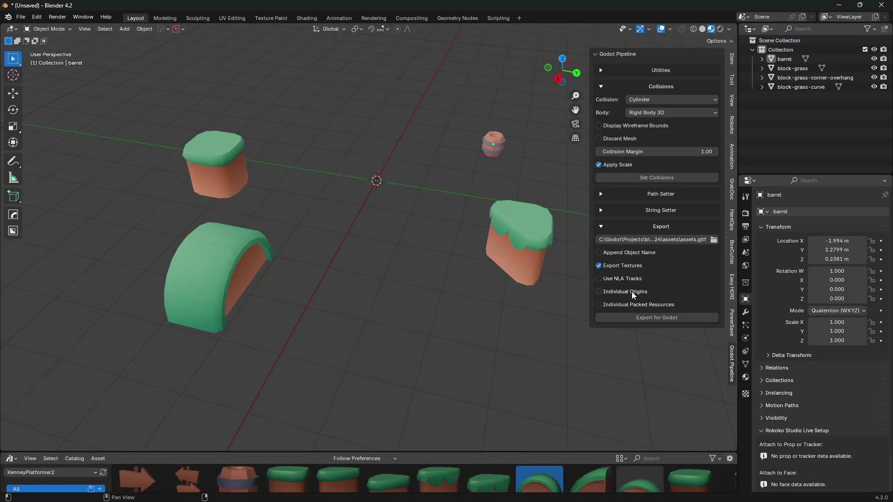
click(648, 316)
key(alt+Tab)
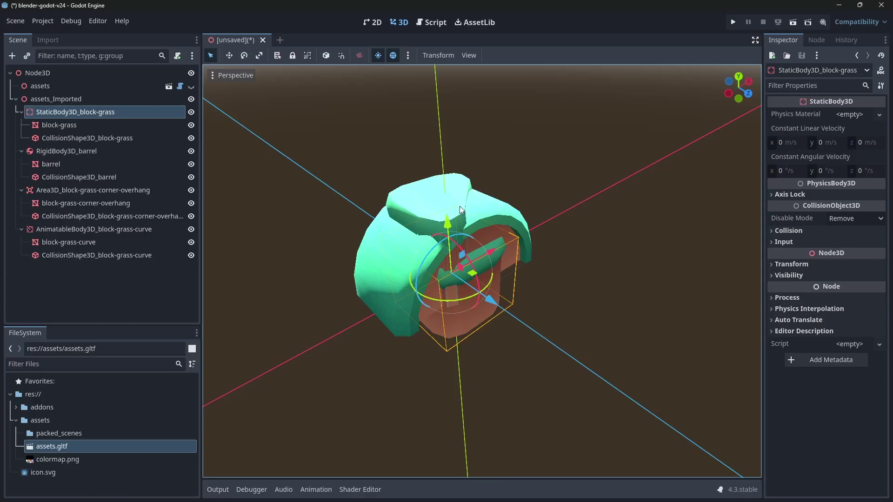
scroll(499, 219, down, 5)
key(s)
right_drag(495, 219, 516, 219)
key(w)
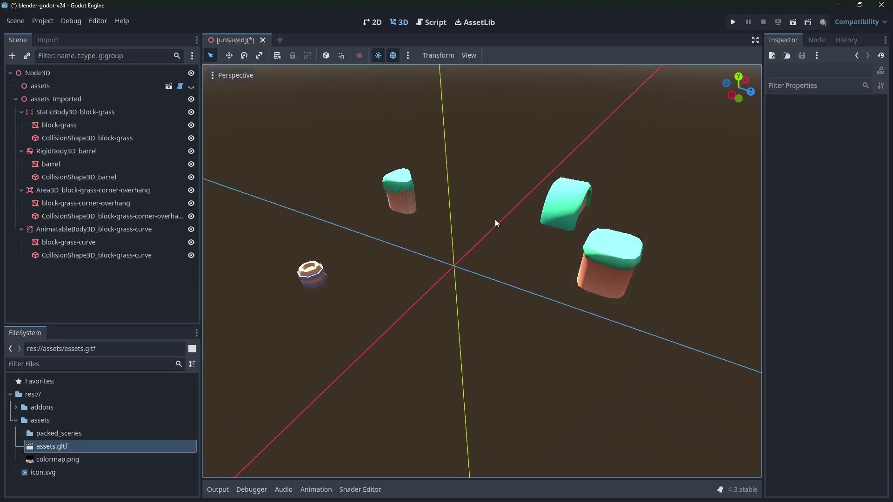
- Back in Blender, enable Individual Packed Resources and export for Godot again
key(alt+Tab)
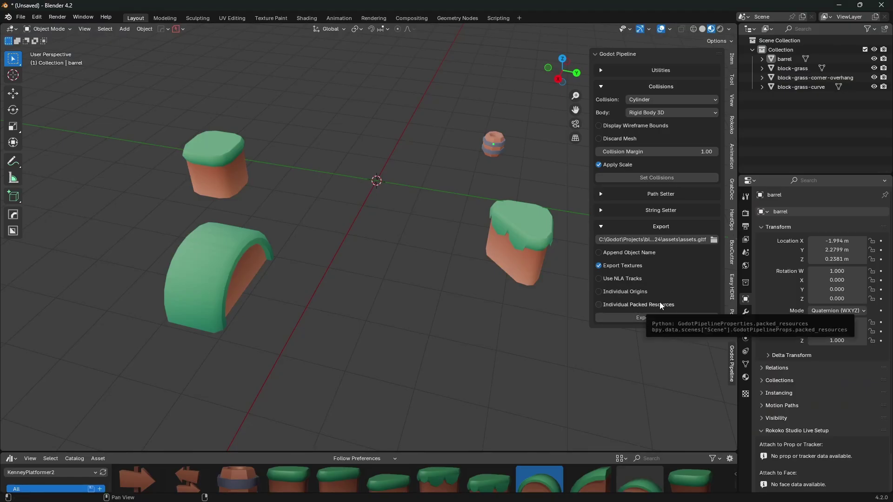
click(660, 305)
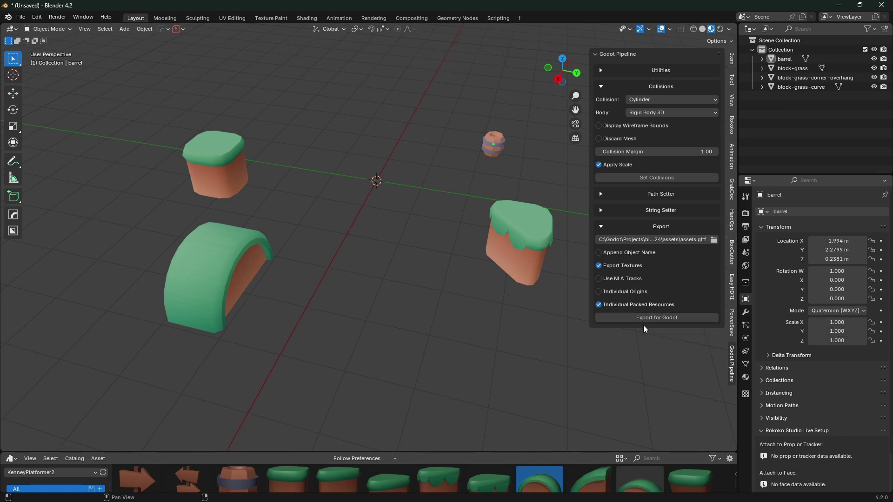
click(641, 315)
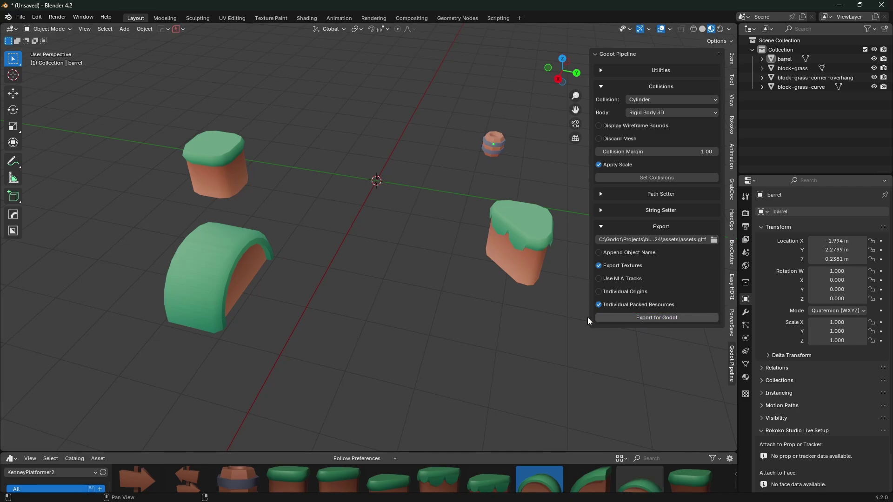
- Enlarge the FileSystem dock, expand packed_scenes to list its .tscn files, and select the instances
key(alt+Tab)
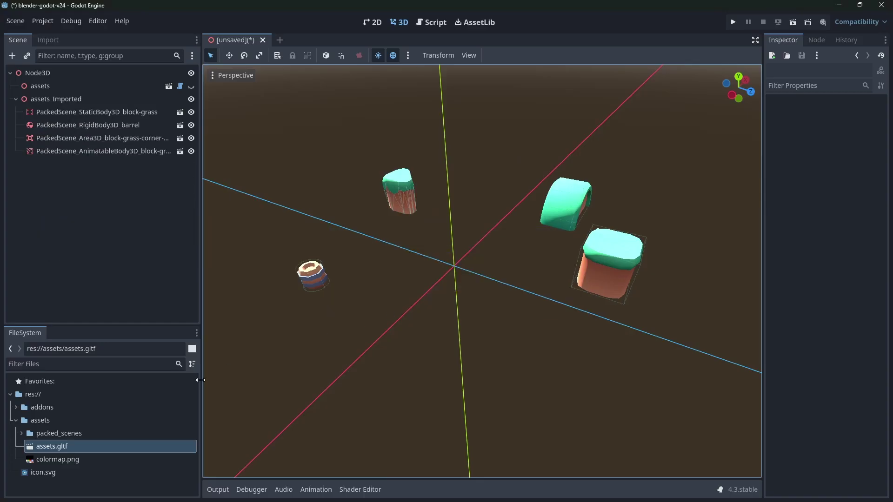
drag(159, 326, 164, 206)
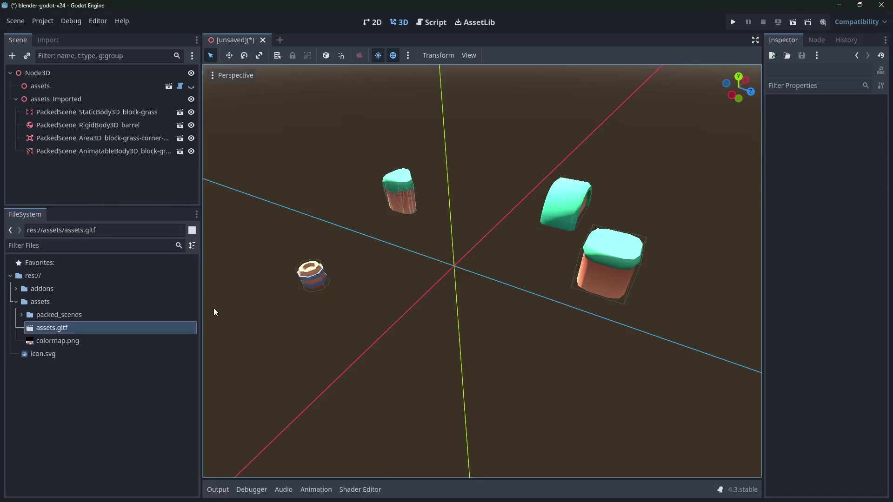
click(54, 319)
click(21, 316)
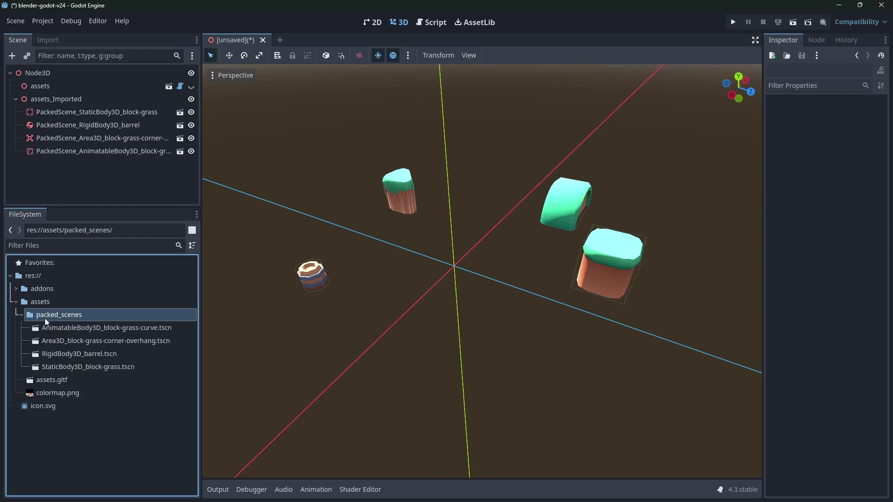
middle_drag(267, 281, 282, 281)
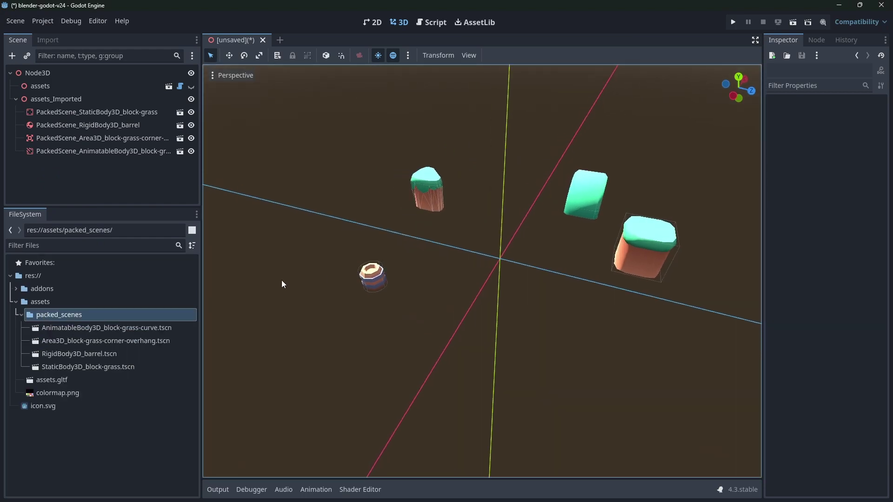
click(123, 331)
click(424, 187)
click(369, 284)
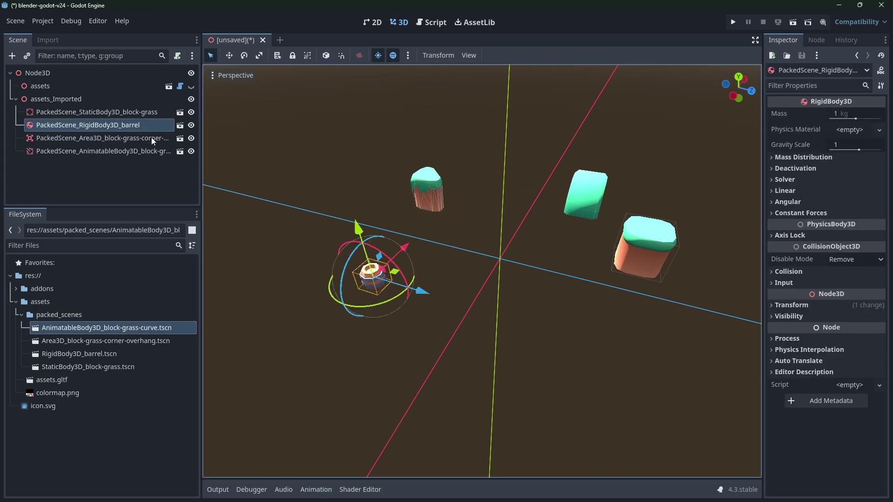
click(133, 116)
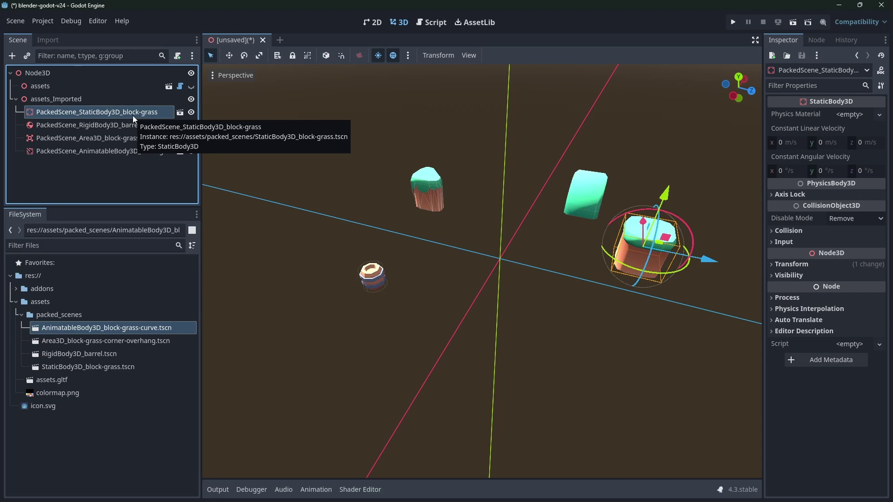
click(180, 113)
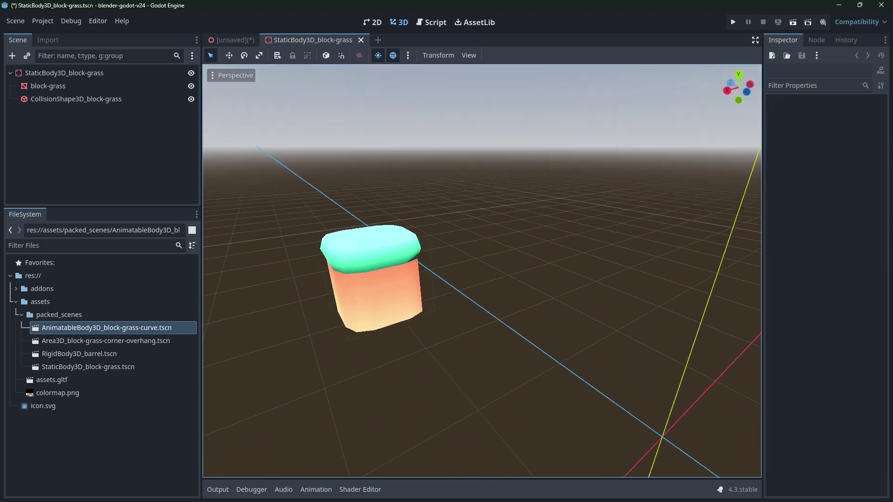
key(s)
right_drag(426, 231, 350, 233)
click(462, 238)
key(w)
right_drag(517, 252, 553, 253)
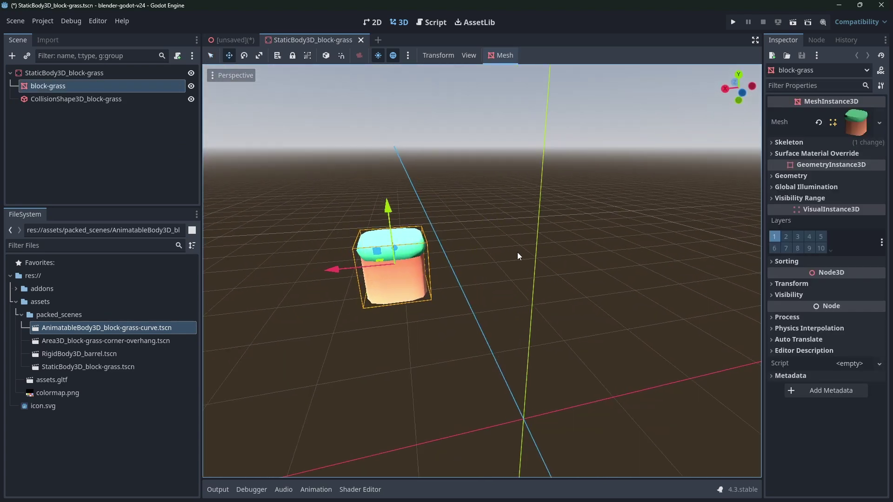
key(a)
right_drag(413, 258, 467, 261)
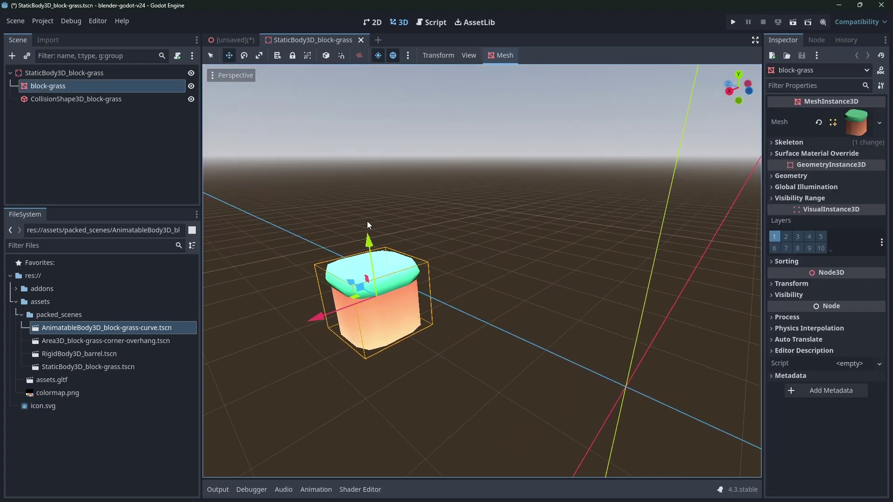
right_drag(368, 222, 519, 272)
middle_drag(559, 281, 453, 150)
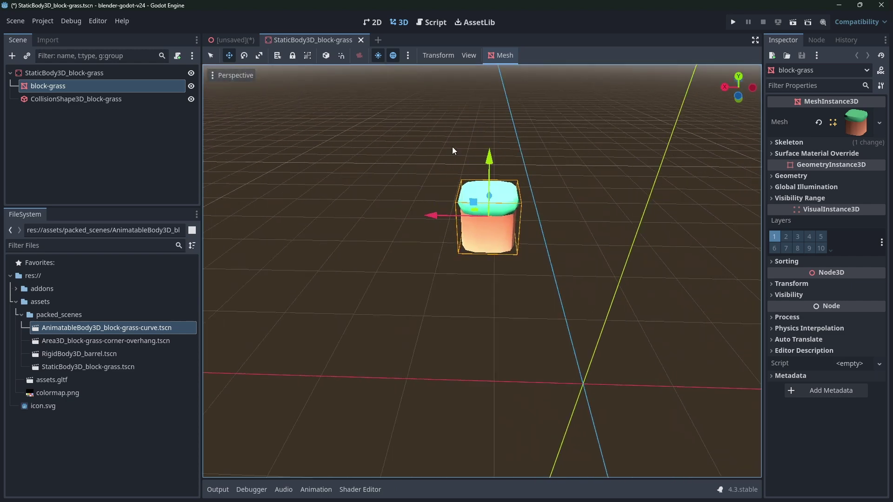
click(361, 40)
- Re-enable Individual Origins in Blender and export the assets for Godot again
key(alt+Tab)
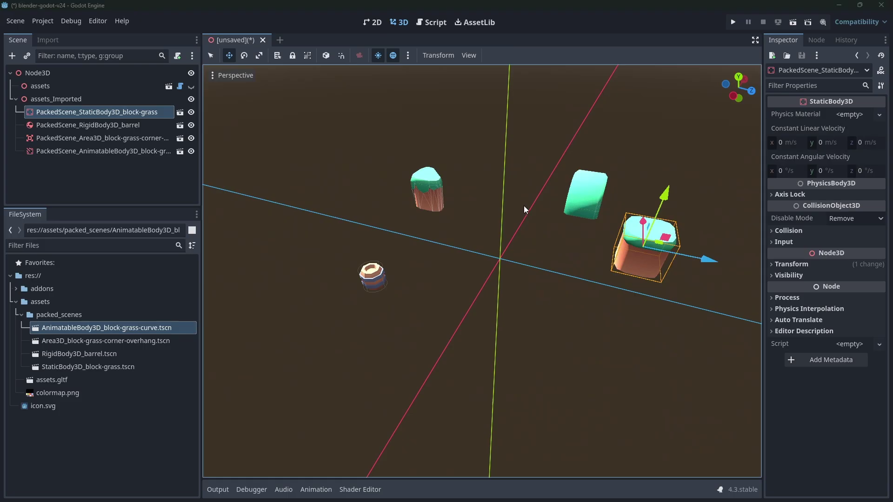
click(636, 295)
key(alt+Tab)
key(alt+Tab)
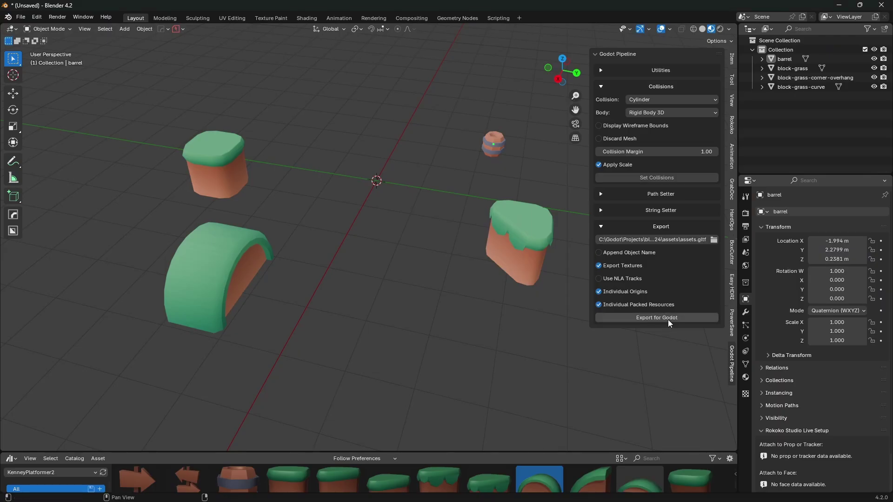
click(669, 319)
key(alt+Tab)
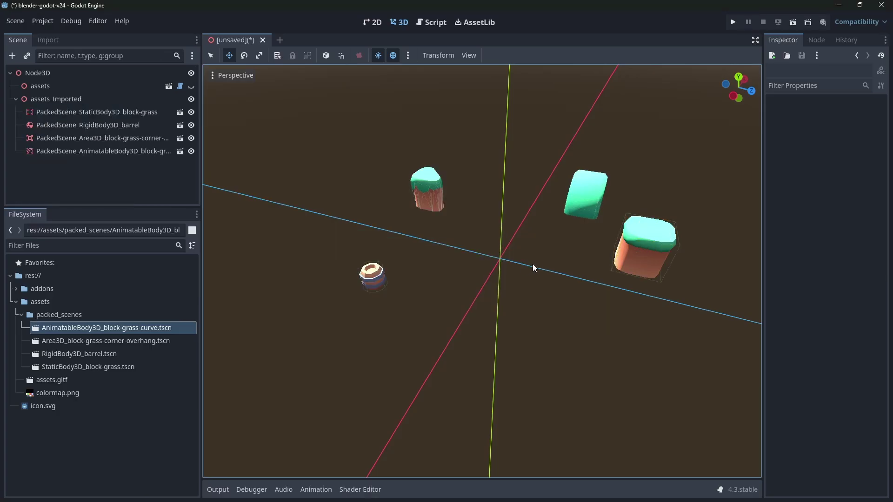
- Select the barrel instance in Godot and fly the camera toward it
click(132, 125)
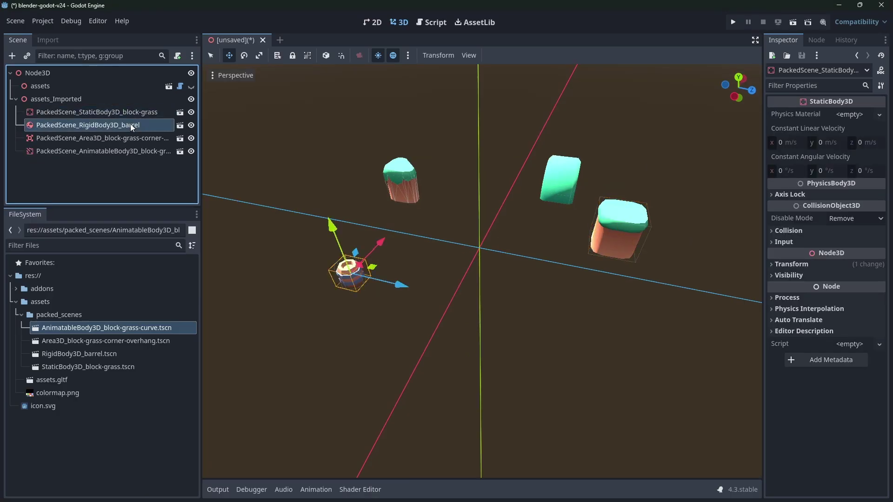
key(w)
key(a)
right_drag(460, 248, 460, 252)
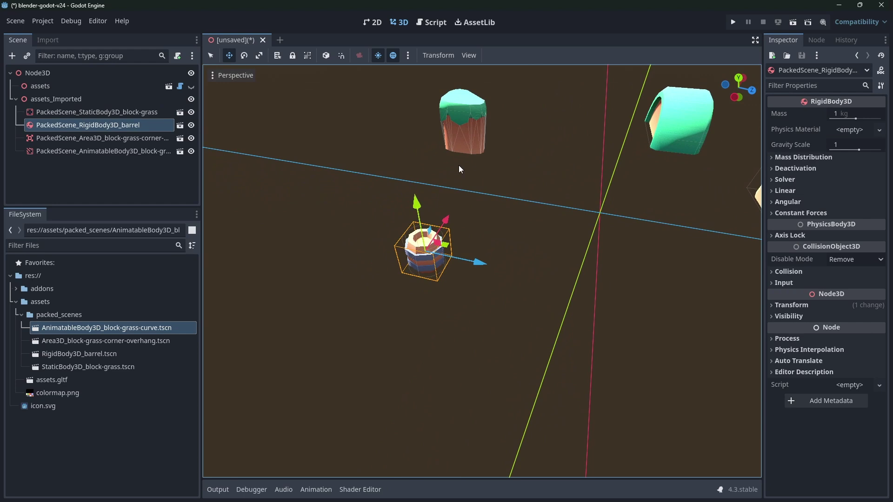
- Click through the block-grass, barrel, grass corner and curved block instances, orbiting around them
double_click(93, 112)
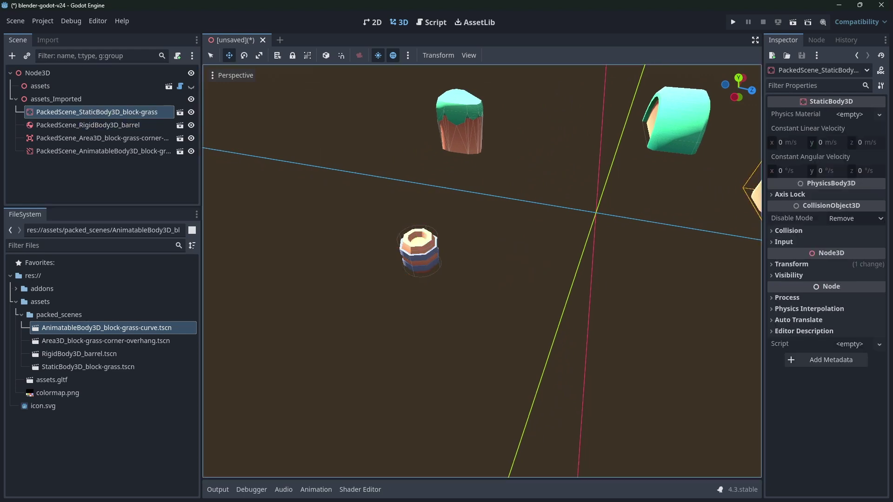
click(133, 125)
click(118, 138)
click(121, 151)
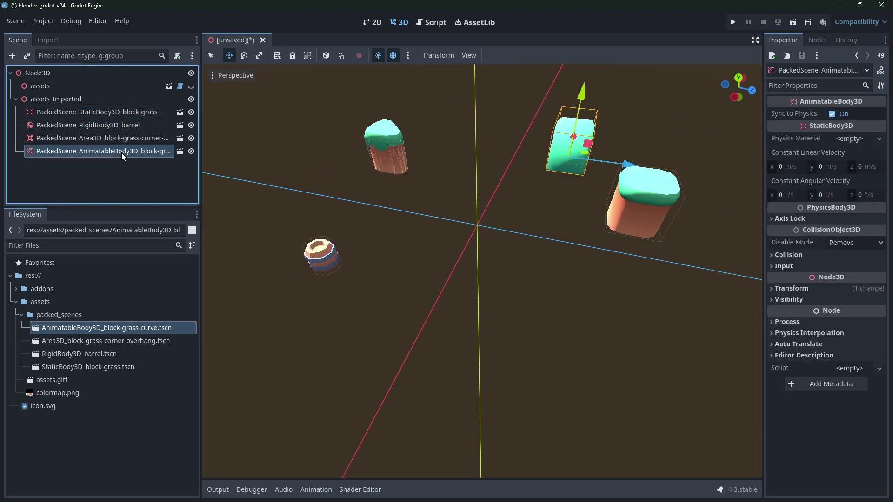
click(125, 136)
click(126, 127)
click(127, 116)
click(127, 125)
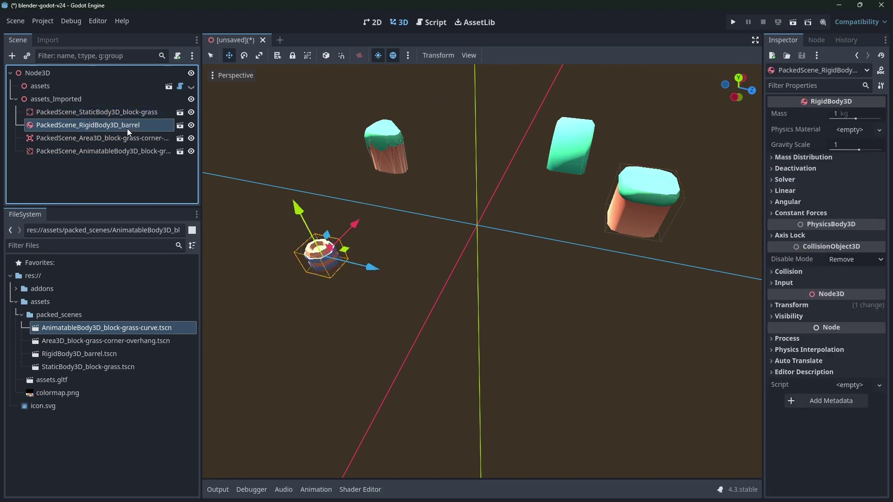
click(127, 138)
click(127, 152)
middle_drag(418, 260, 417, 237)
right_drag(498, 202, 491, 201)
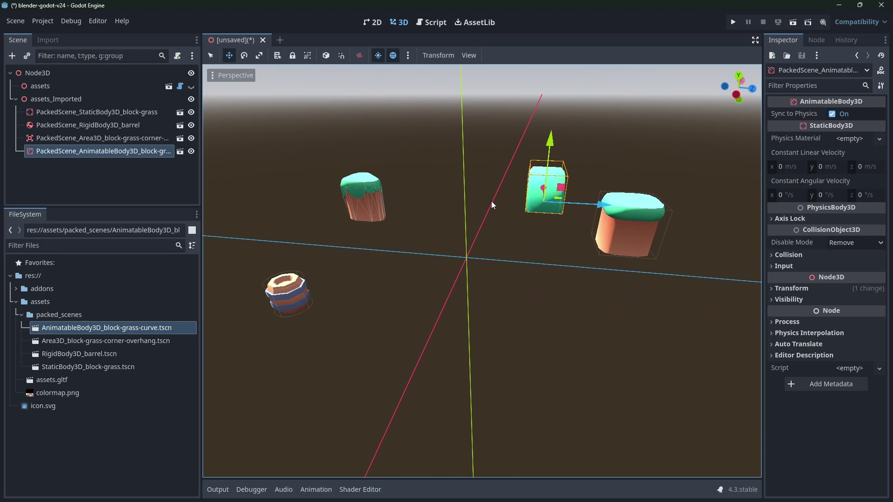
right_drag(588, 211, 588, 211)
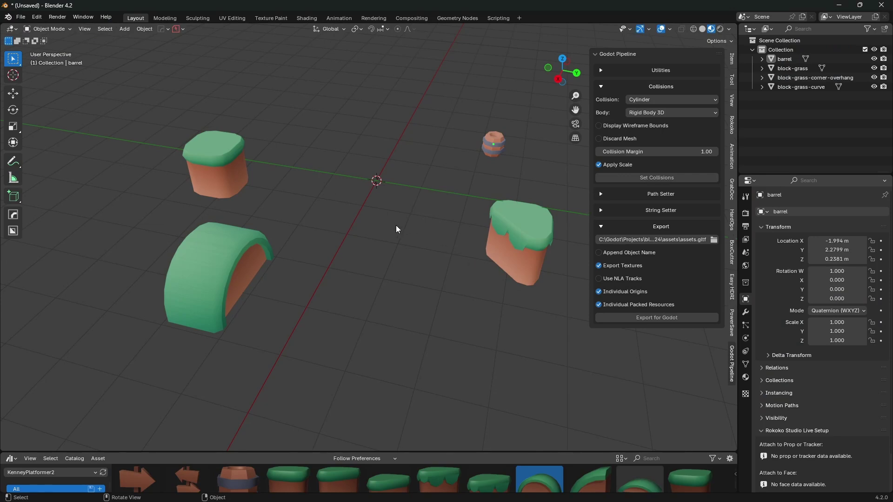
mouse_move(396, 229)
middle_down()
mouse_move(468, 222)
mouse_move(350, 219)
mouse_move(415, 240)
mouse_move(524, 223)
mouse_move(374, 228)
mouse_move(395, 242)
middle_up()
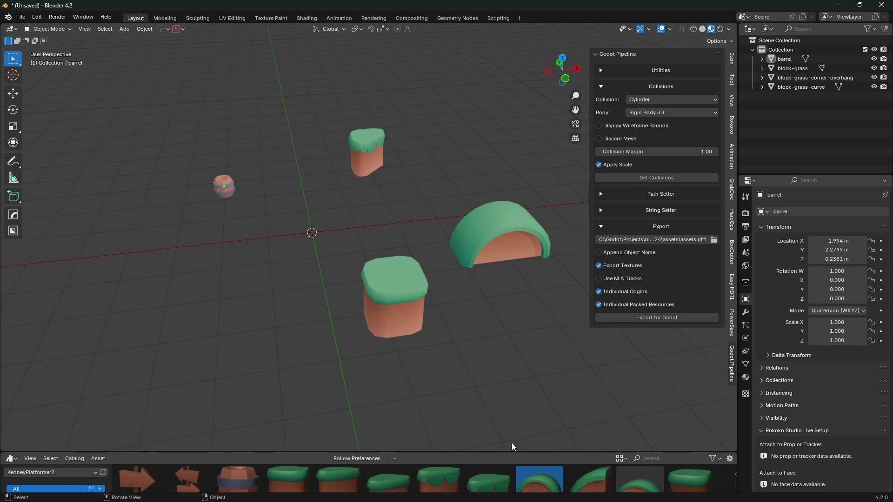
- Drag block-moving-blue from the Asset Browser into the viewport
drag(507, 452, 507, 350)
scroll(448, 417, down, 2)
scroll(448, 417, down, 2)
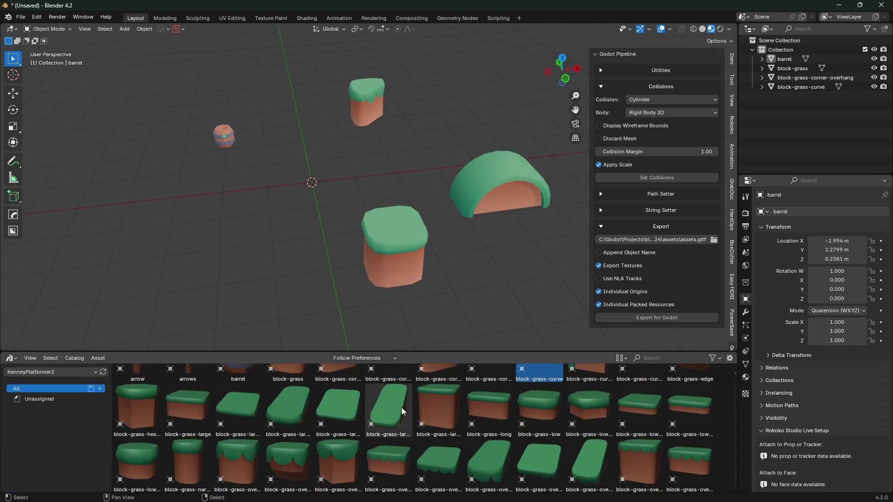
scroll(409, 414, down, 2)
scroll(473, 410, down, 1)
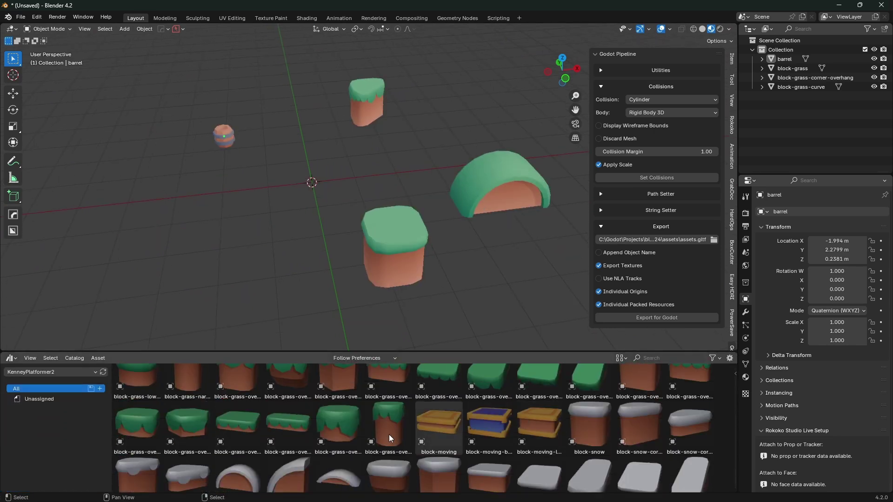
drag(501, 432, 251, 230)
middle_drag(256, 230, 447, 205)
- Give it Box collision on a Rigid Body 3D, set collisions, and export for Godot
click(673, 100)
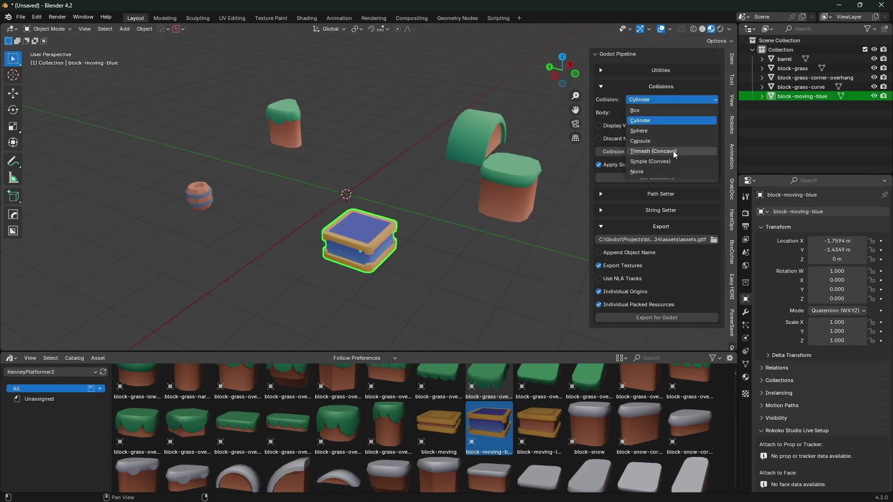
click(672, 110)
click(661, 87)
click(665, 88)
click(666, 99)
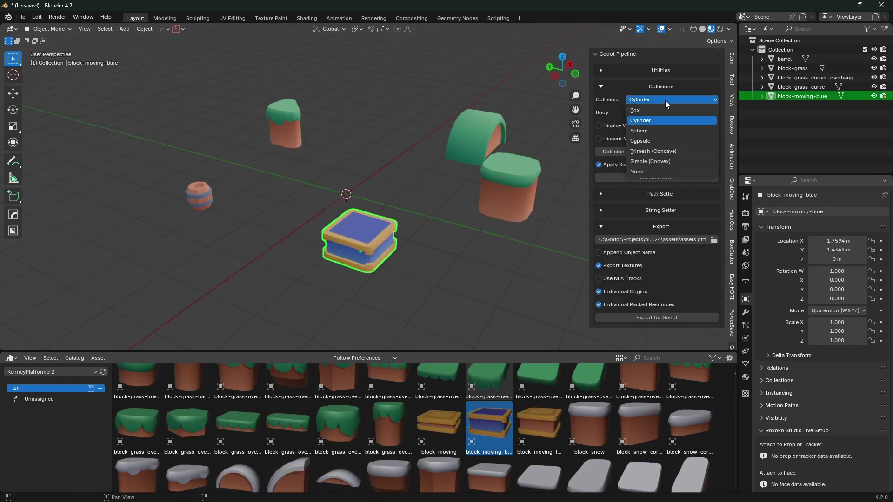
click(671, 112)
click(677, 111)
click(670, 134)
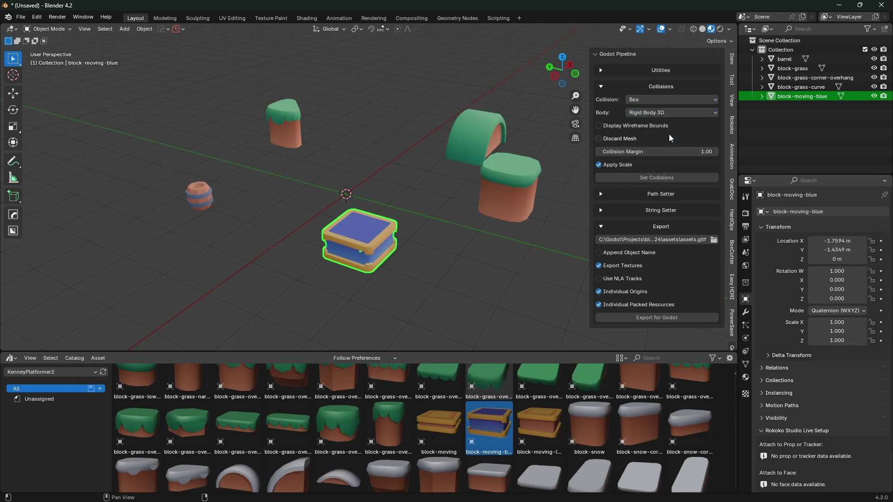
click(662, 179)
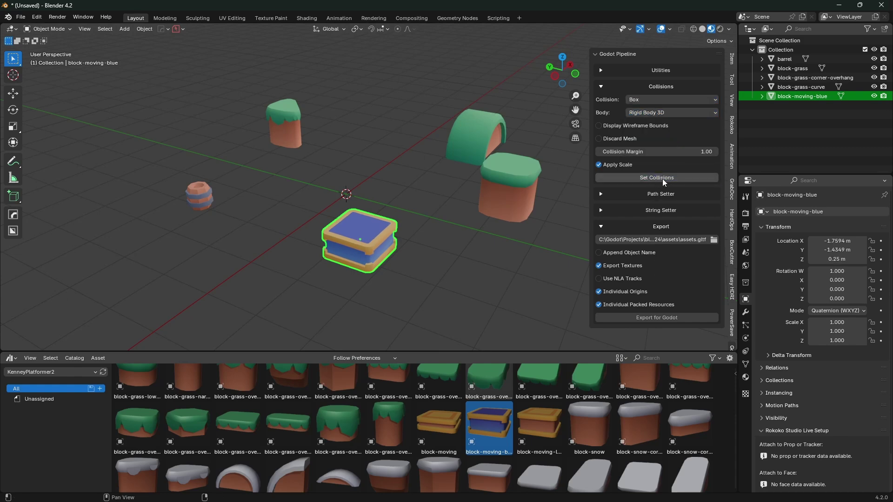
click(655, 318)
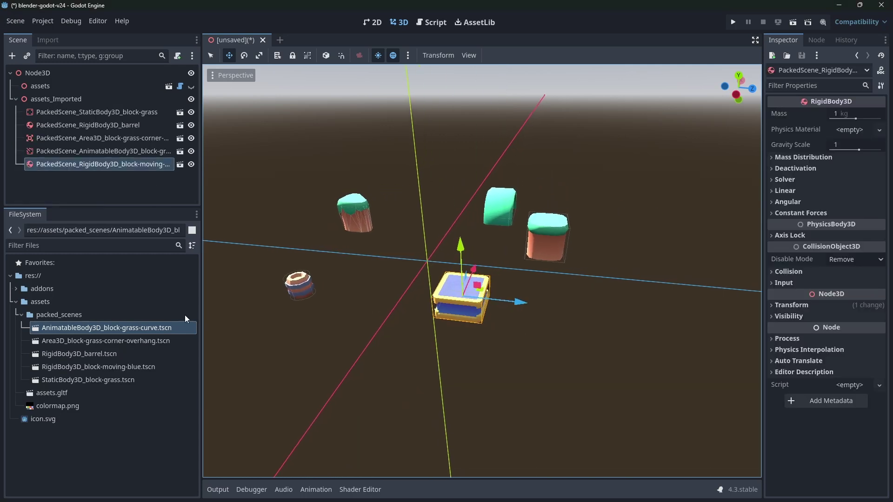
- Open the block-moving-blue scene in its own tab and select CollisionShape3D to confirm the BoxShape
middle_drag(531, 308, 503, 307)
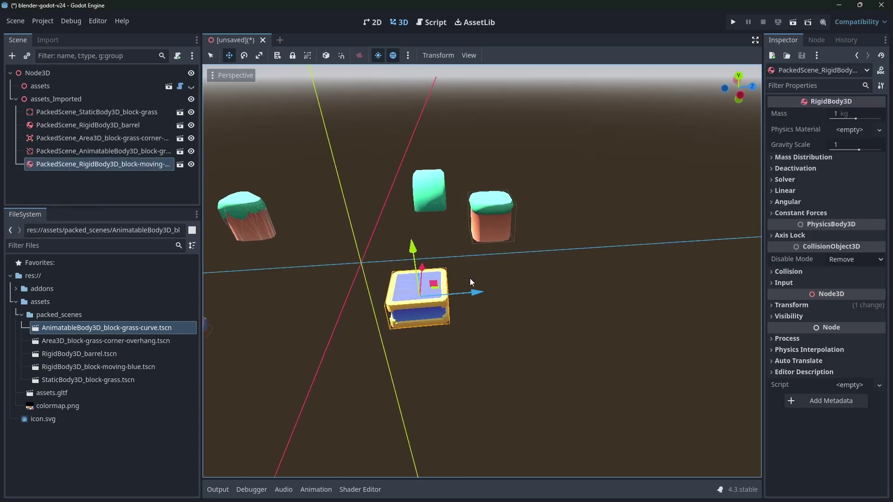
click(180, 164)
click(82, 83)
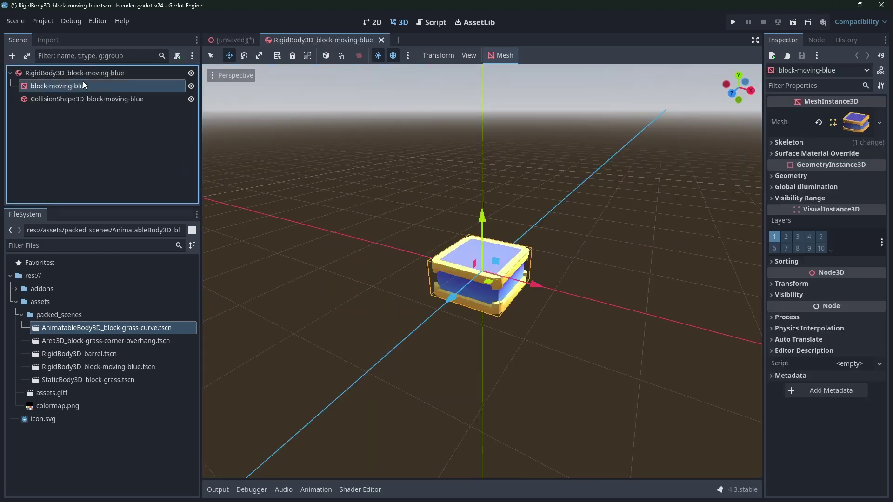
click(89, 77)
click(87, 84)
click(91, 98)
mouse_move(431, 202)
right_down()
mouse_move(475, 228)
mouse_move(431, 202)
right_up()
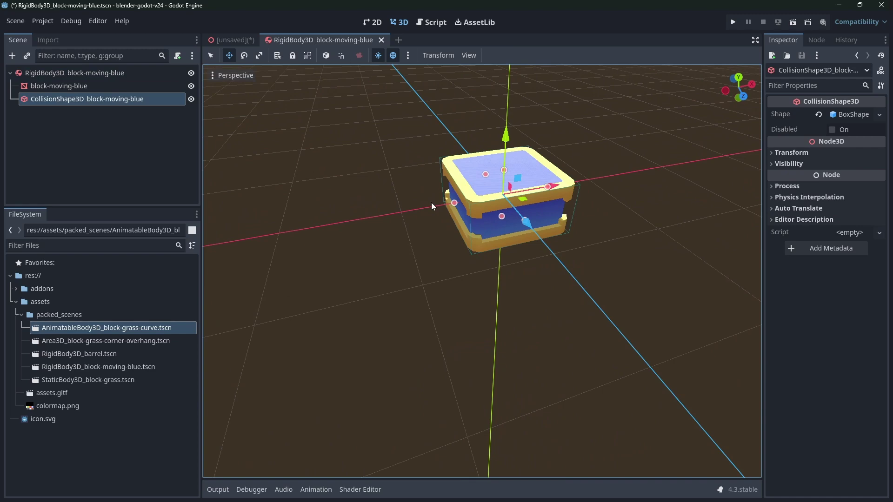
- Back in Blender, widen the N sidebar, expand Path Setter and collapse the Export panel
mouse_move(432, 202)
right_down()
mouse_move(405, 193)
mouse_move(433, 203)
right_up()
key(alt+Tab)
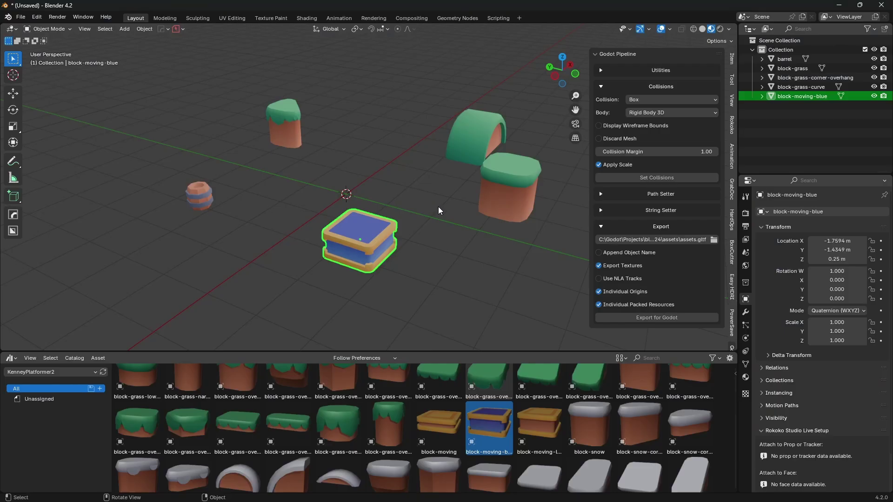
drag(590, 174, 540, 174)
click(649, 195)
scroll(653, 199, down, 1)
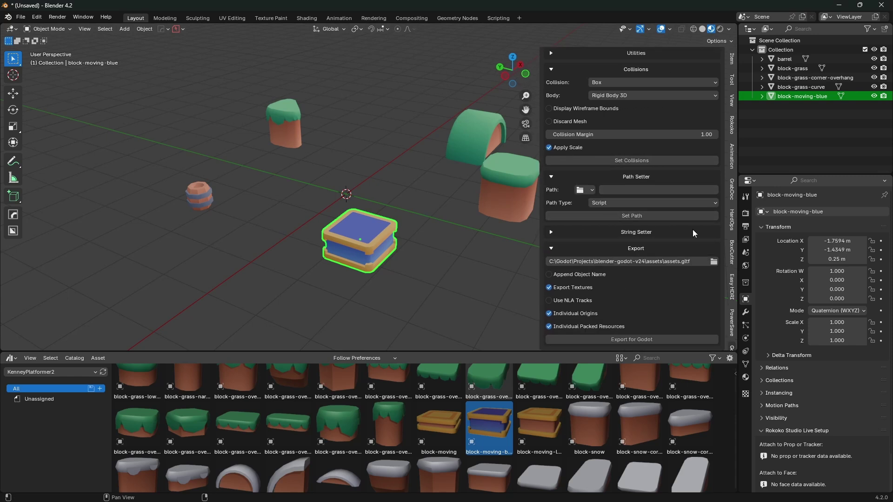
click(637, 250)
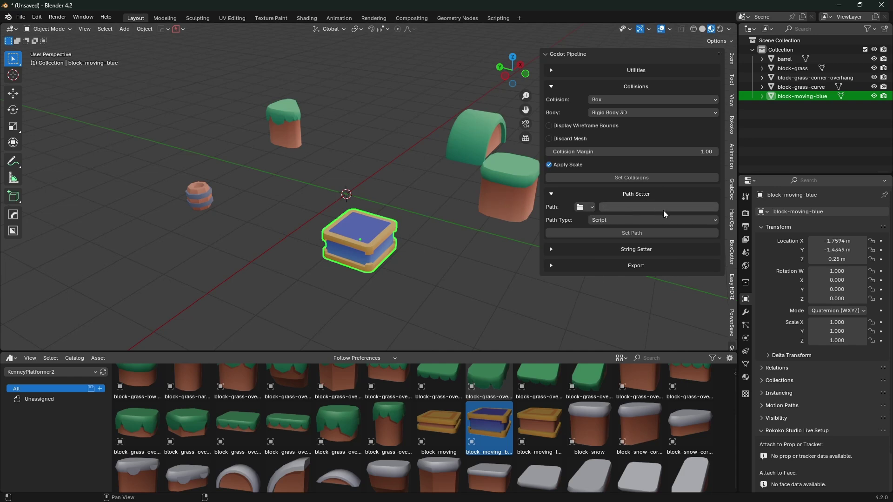
- Browse the Path Type dropdown options for block-moving-blue, currently set to Script
click(656, 222)
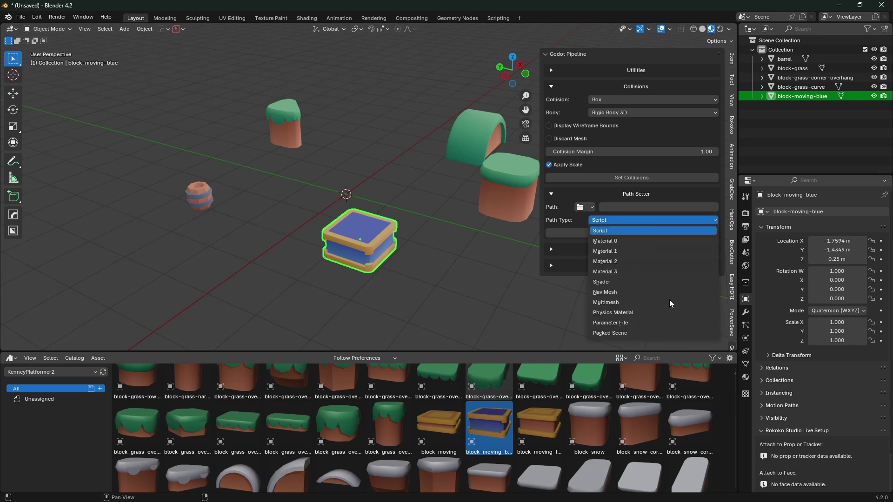
click(668, 225)
click(669, 224)
click(631, 222)
click(632, 222)
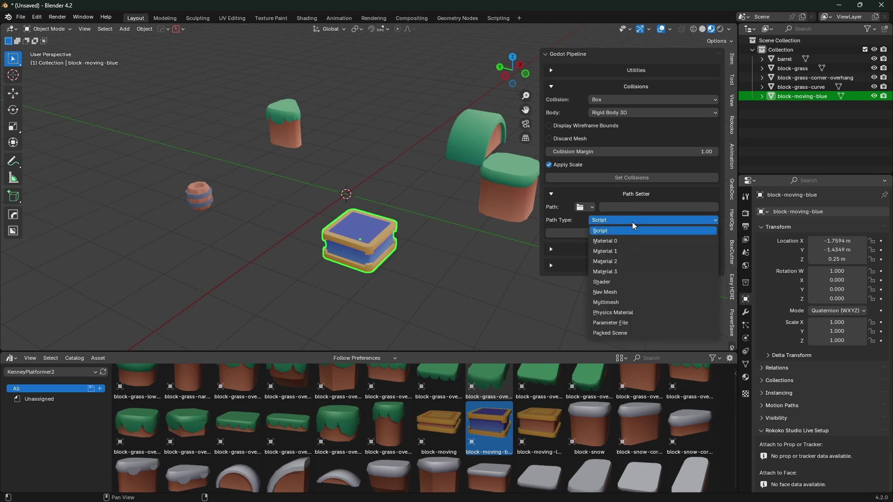
- Dismiss the unchanged path type list and widen Godot's Inspector
click(651, 321)
key(alt+Tab)
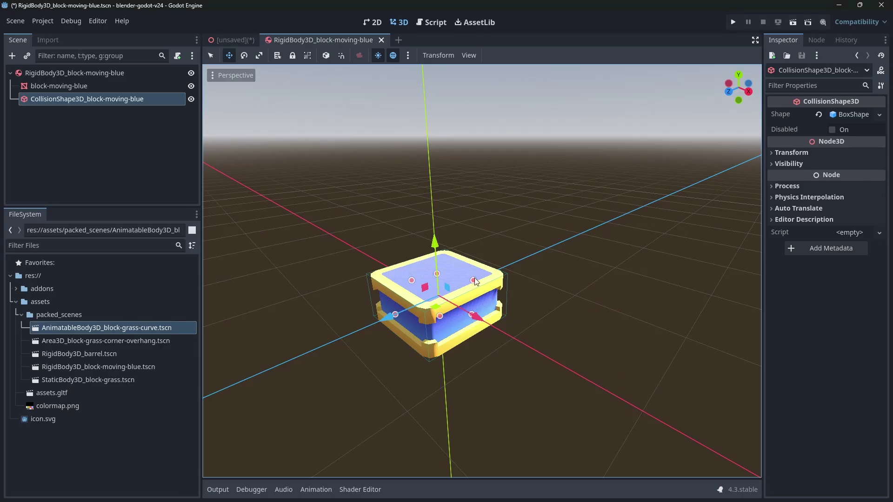
drag(763, 181, 677, 182)
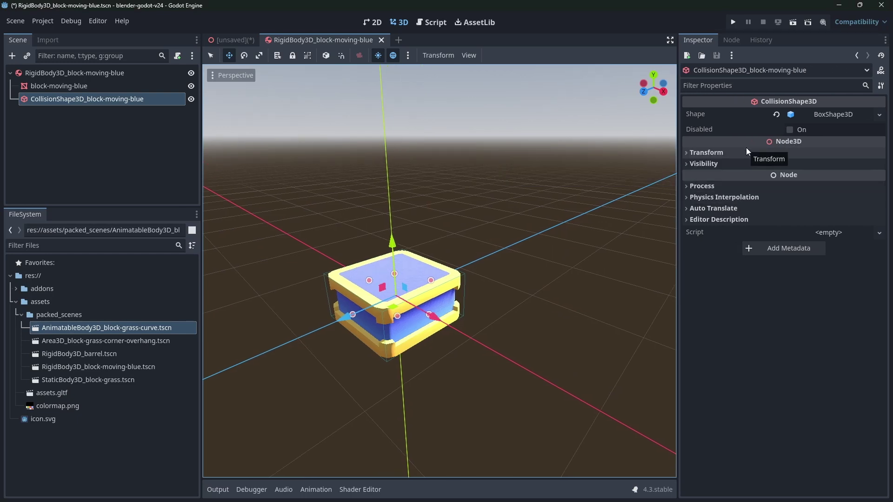
- In Blender, expand the String Setter and begin editing its property string
key(alt+Tab)
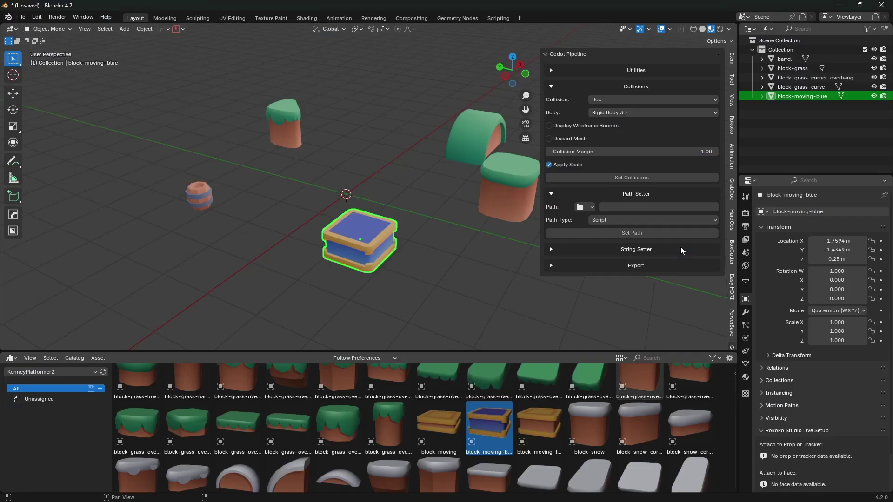
click(623, 250)
click(669, 274)
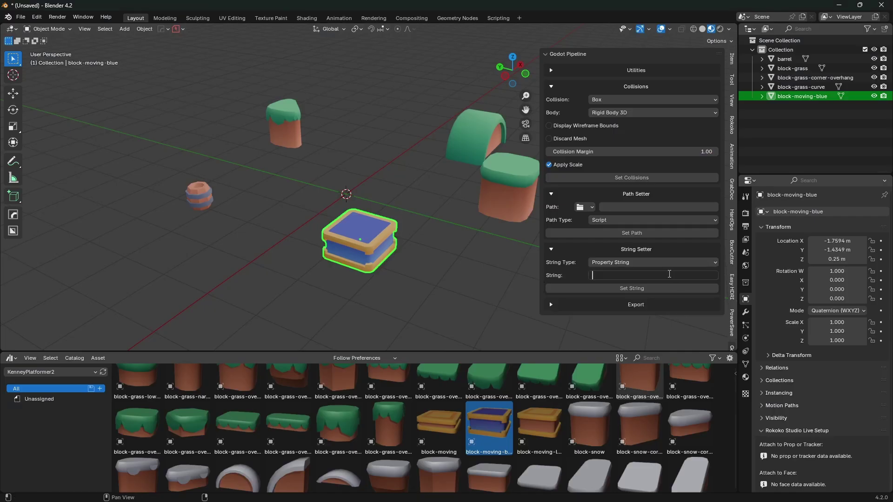
- In Godot, select the root RigidBody3D to view its collision layer 1 and mask 1
key(alt+Tab)
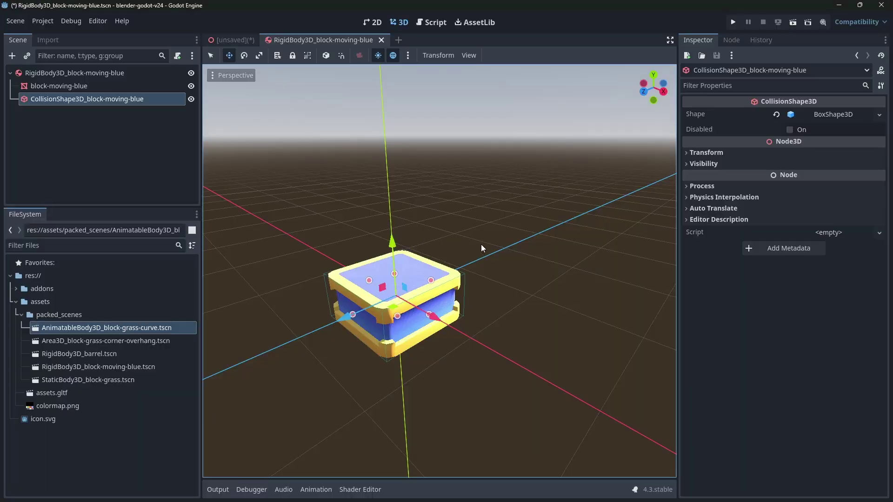
click(708, 167)
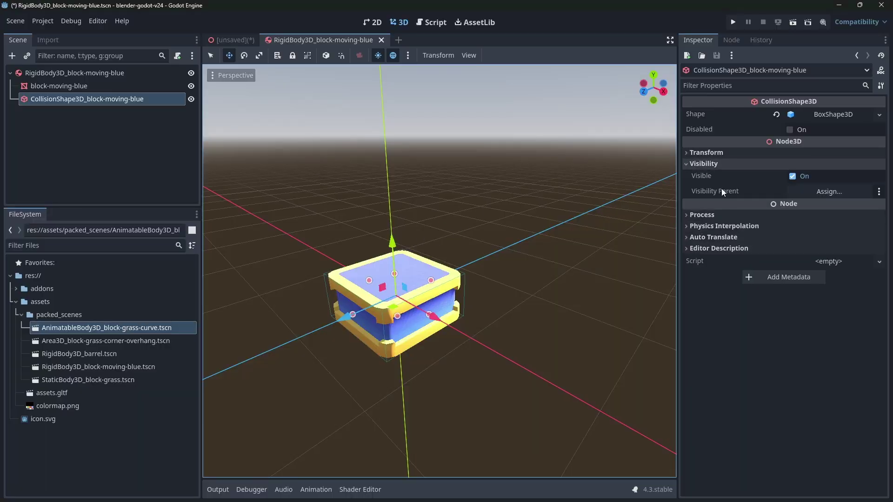
click(75, 73)
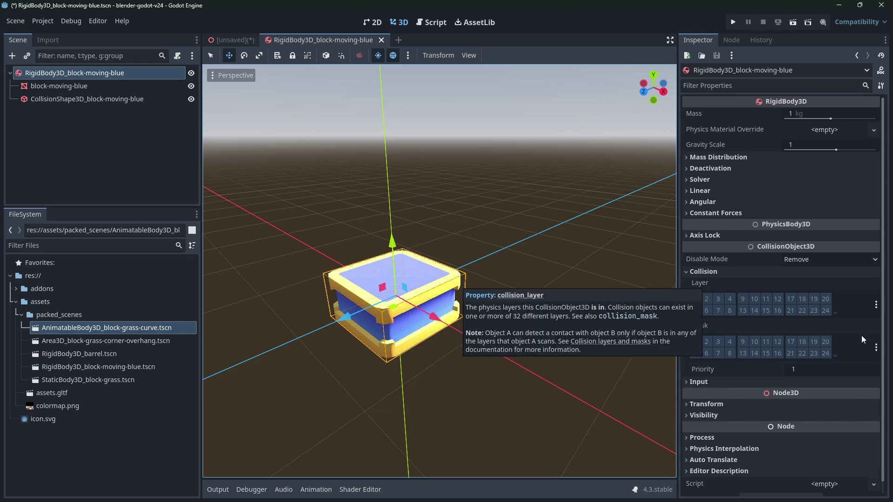
- Enter collision_layer=2 as block-moving-blue's property string, without the trailing semicolon
key(alt+Tab)
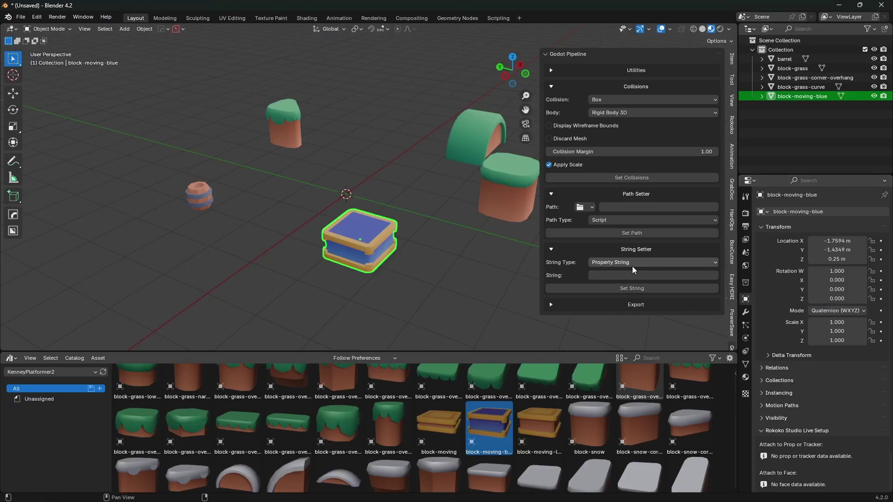
click(648, 275)
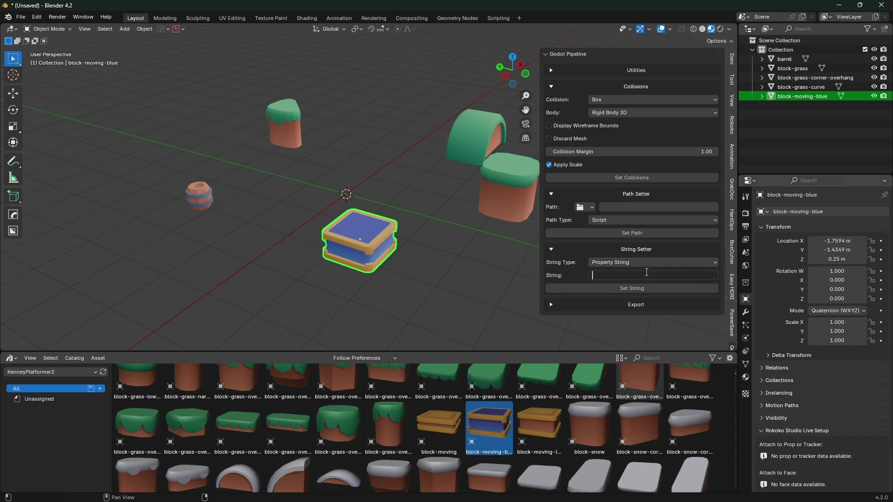
text(collision_layer=2;)
key(BackSpace)
key(Return)
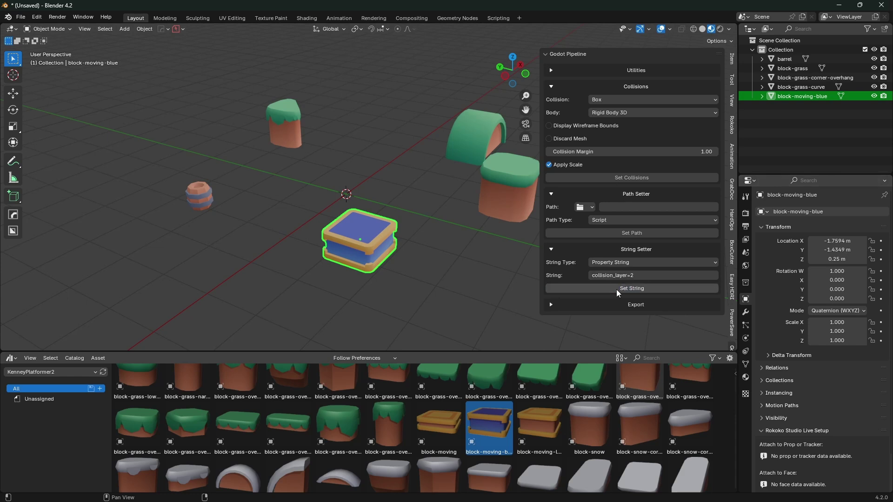
- Re-export the assets to Godot from Blender's Export panel
click(623, 305)
scroll(633, 307, down, 4)
click(652, 339)
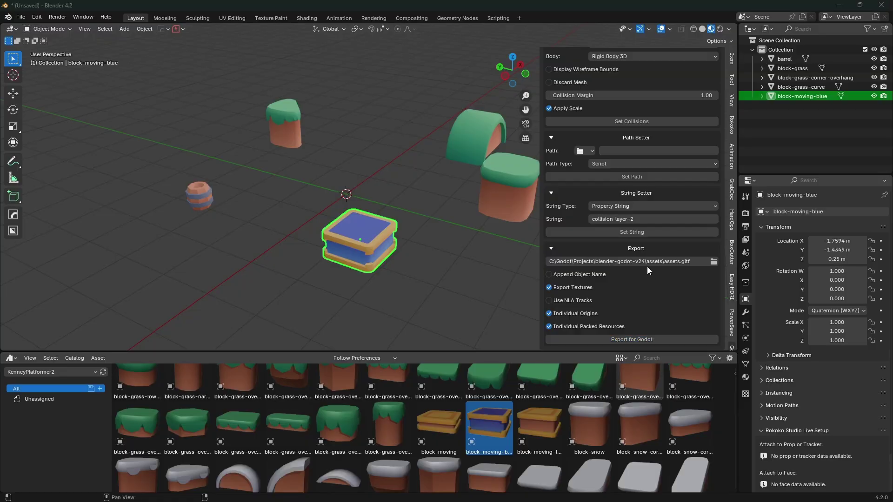
- In Godot, select the block-moving-blue rigid body to check it is on collision layer 2
key(alt+Tab)
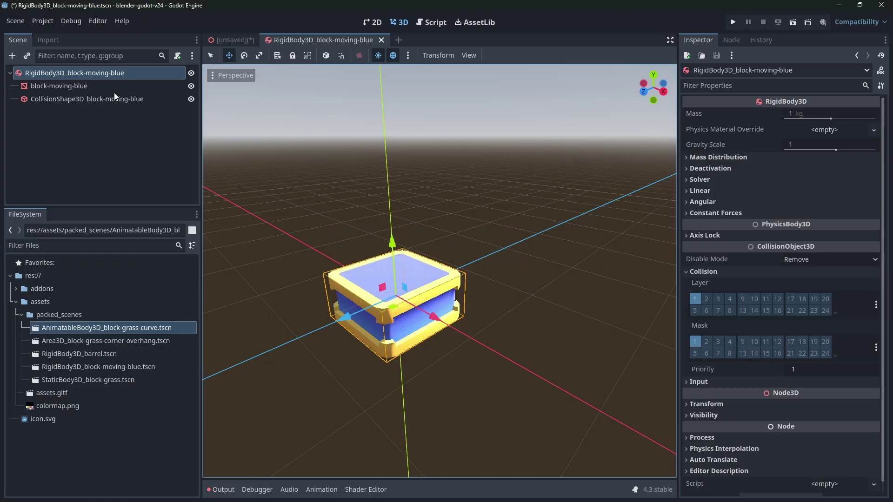
click(116, 85)
click(120, 73)
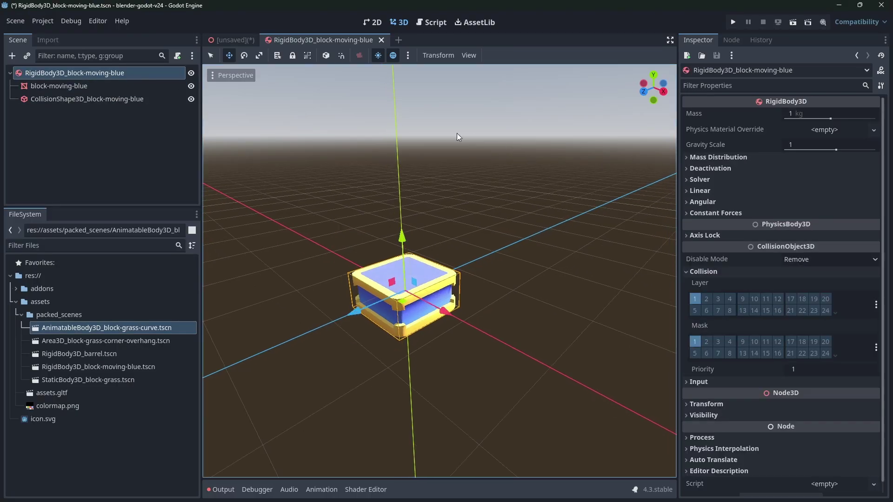
key(alt+Tab)
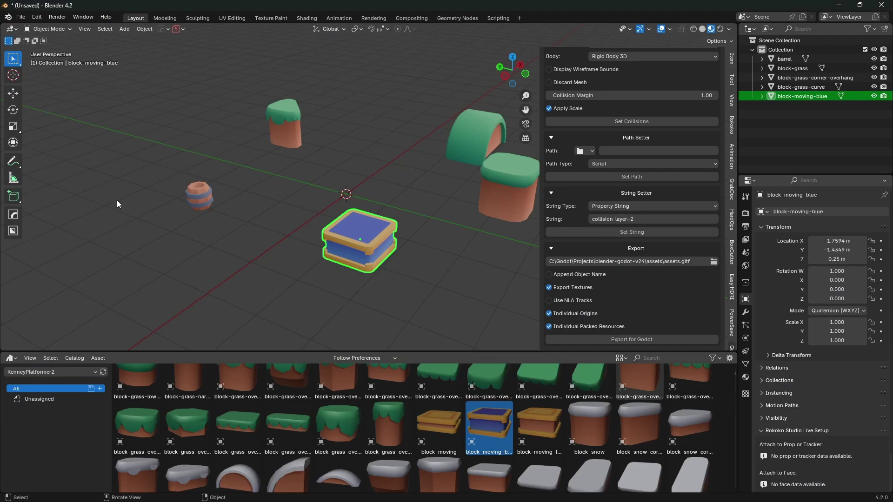
key(alt+Tab)
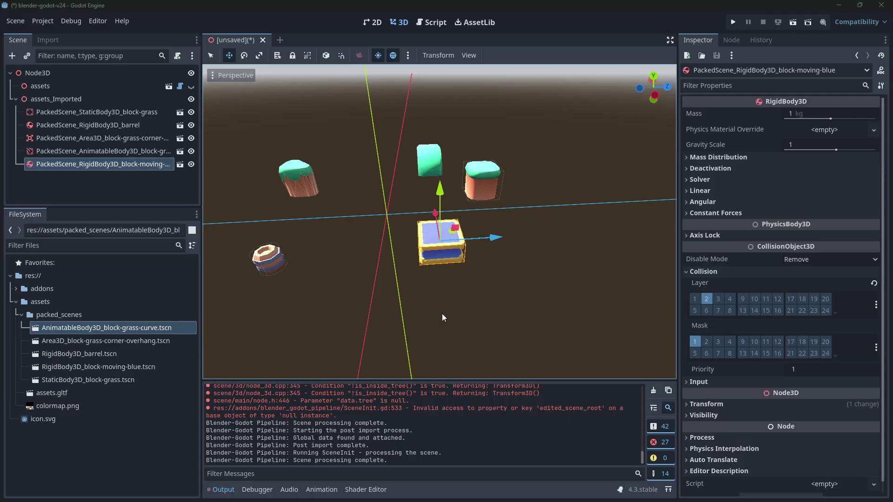
- Pan, orbit and zoom the Godot viewport around the imported blocks
shift+middle_drag(441, 205, 484, 208)
scroll(484, 208, down, 1)
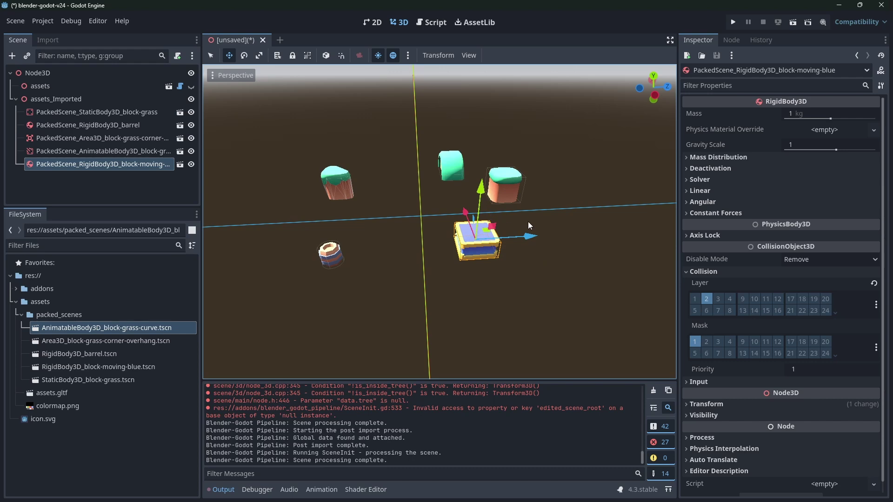
click(616, 496)
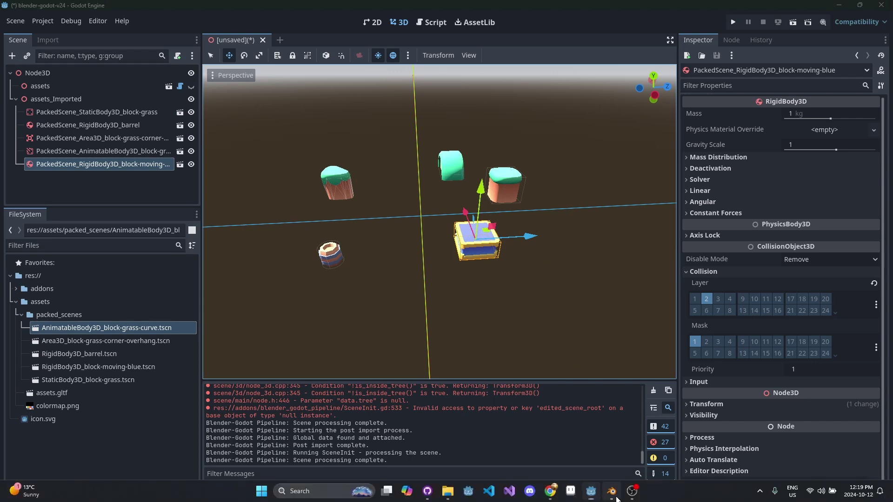
key(alt+Tab)
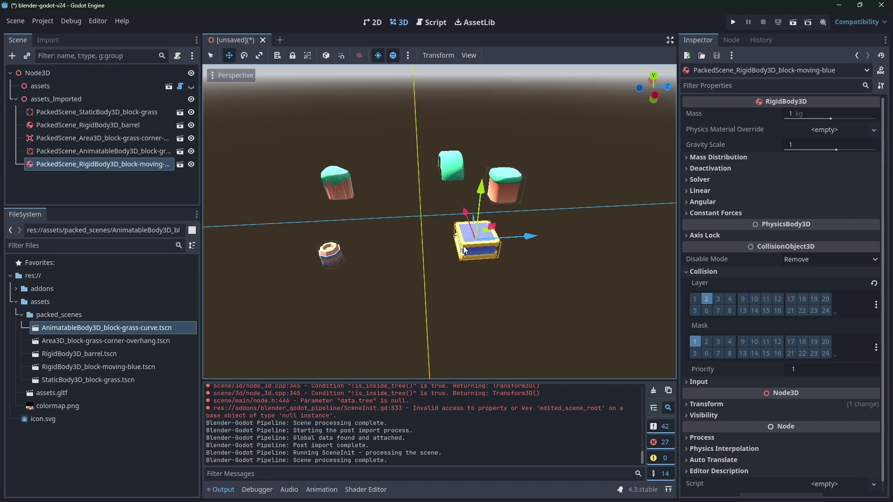
middle_drag(465, 250, 409, 226)
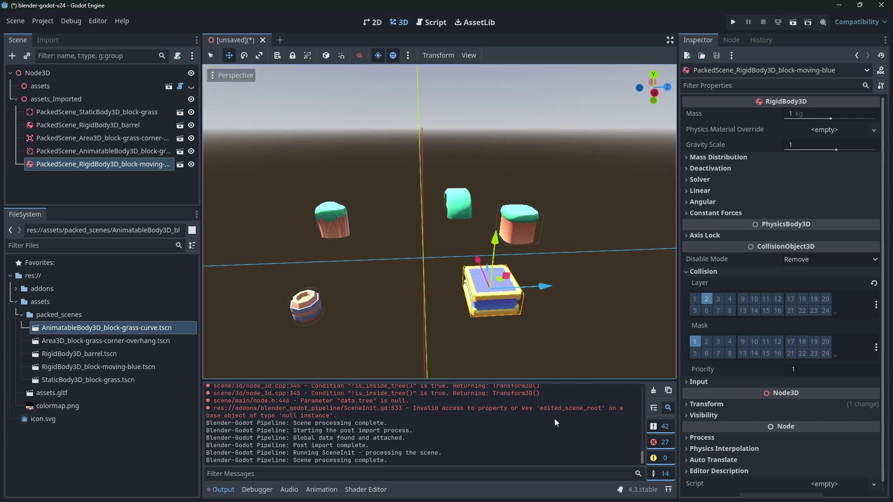
scroll(495, 436, up, 4)
scroll(390, 427, down, 4)
- Clear Godot's output log and change Blender's String field to collision_layer=4
click(651, 394)
key(alt+Tab)
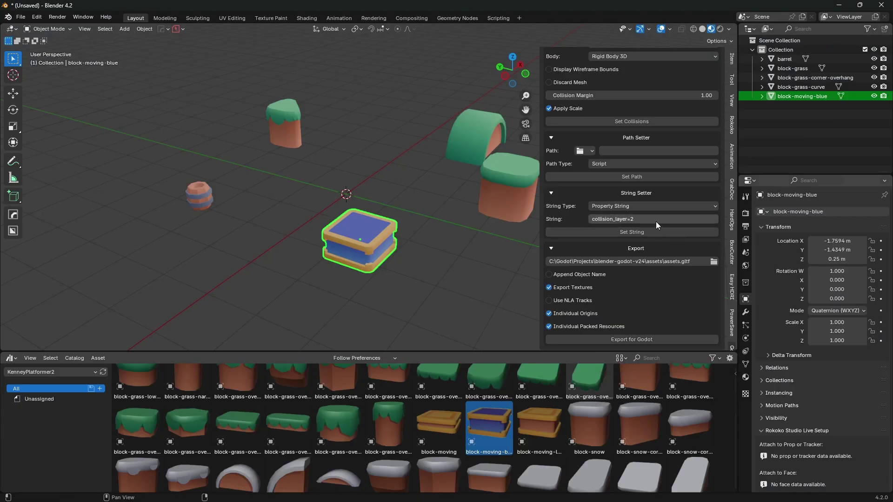
double_click(668, 218)
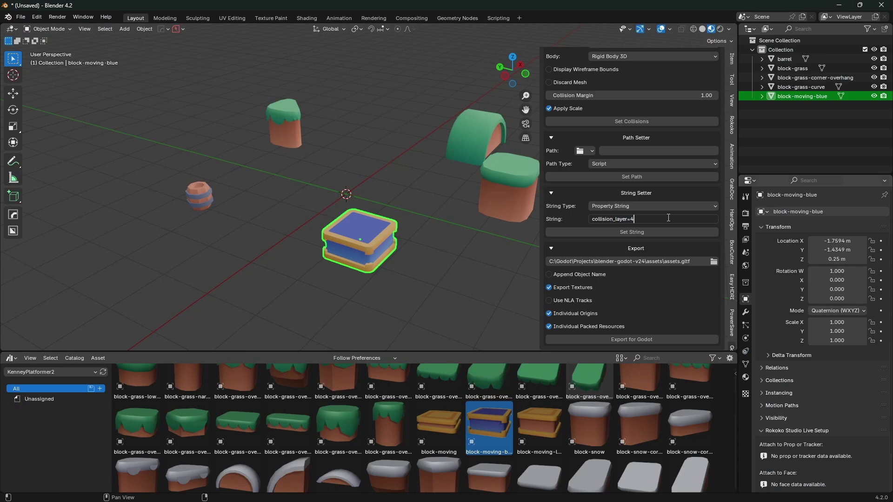
key(Return)
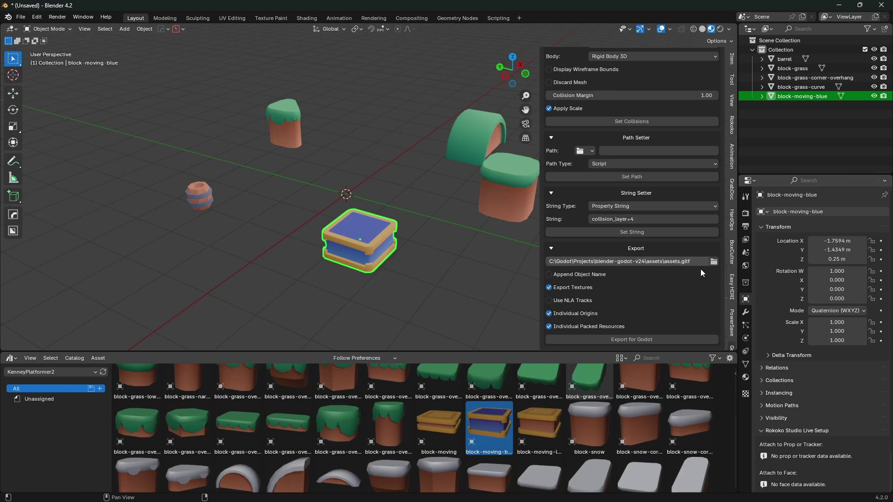
- Reselect the blue block, apply the collision string with Set String, and export to Godot
click(644, 231)
key(alt+a)
click(370, 245)
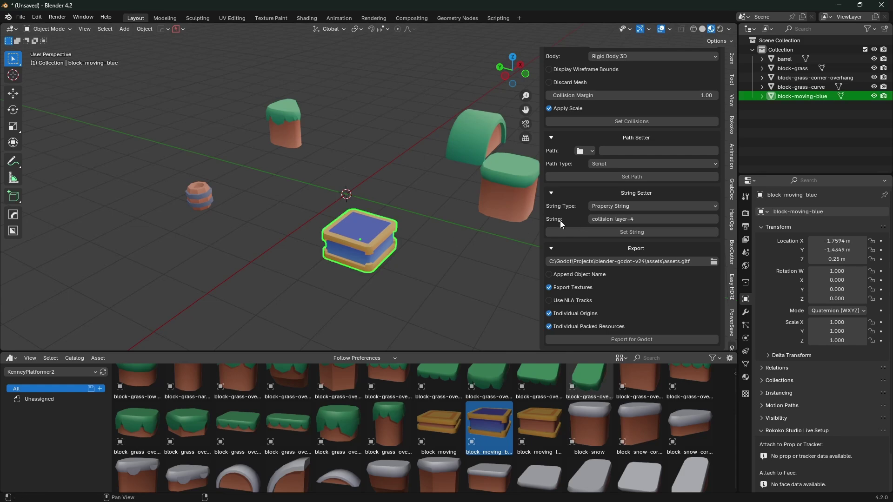
click(634, 228)
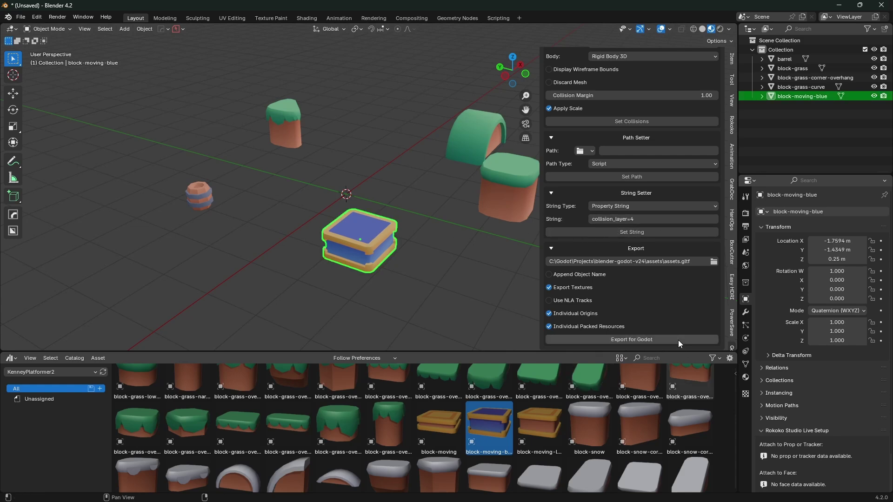
click(632, 339)
- In Godot, select block-moving-blue and expand Collision to see it on layer 3 (value 4)
key(alt+Tab)
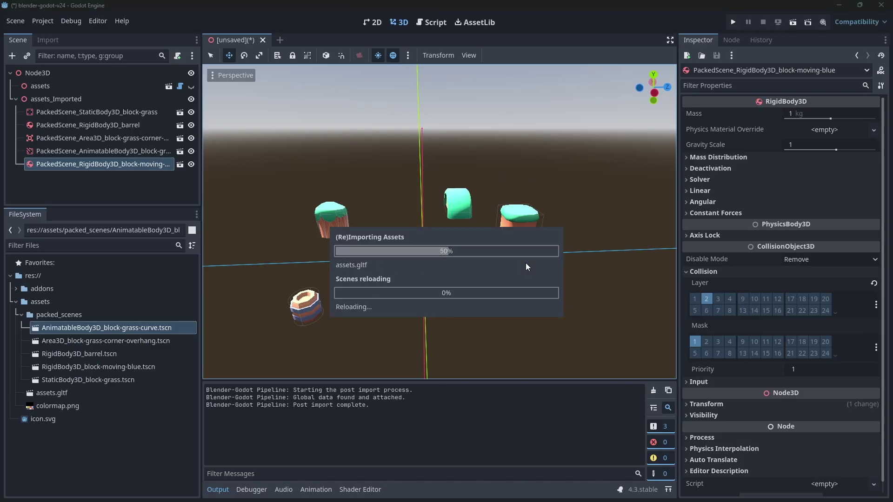
click(523, 283)
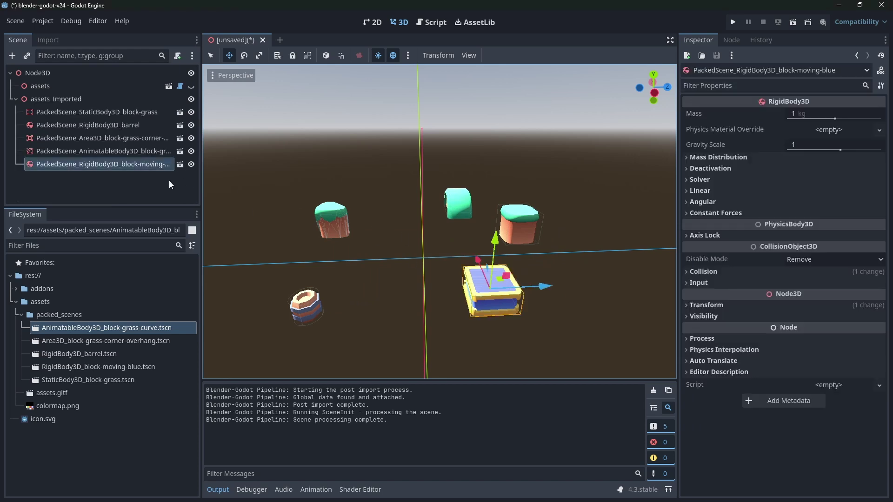
click(759, 279)
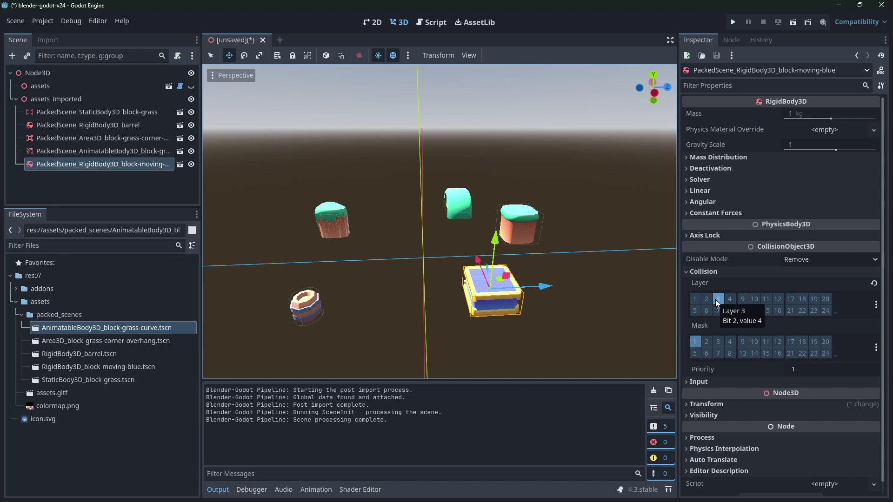
key(alt+Tab)
- Change the string to collision_layer=1|4, apply it to the block, and export to Godot
click(633, 219)
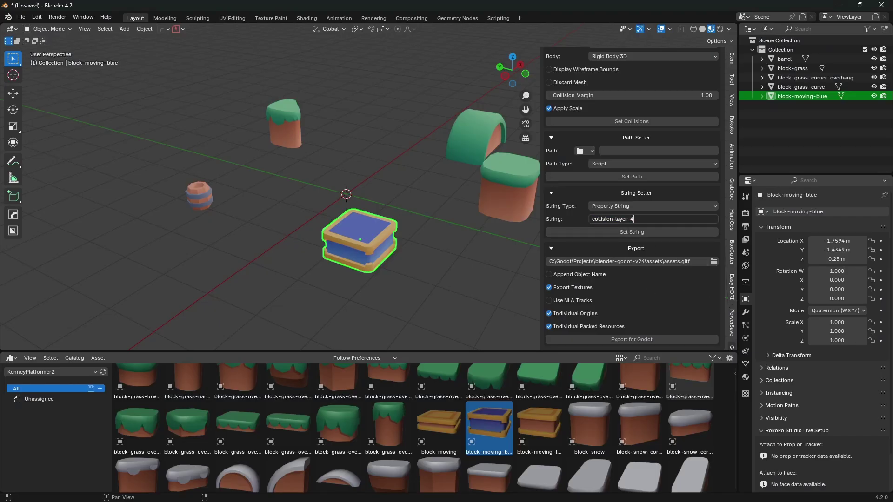
key(Left)
text(1|)
key(Return)
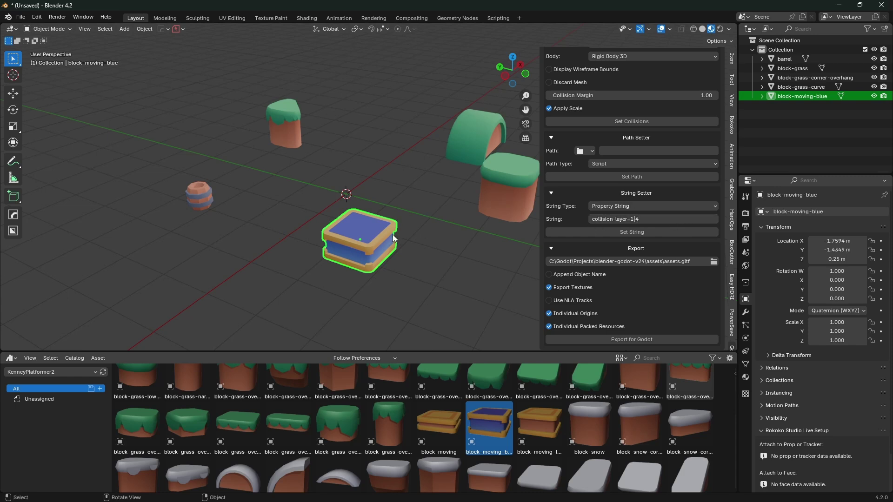
click(656, 232)
click(640, 339)
key(alt+Tab)
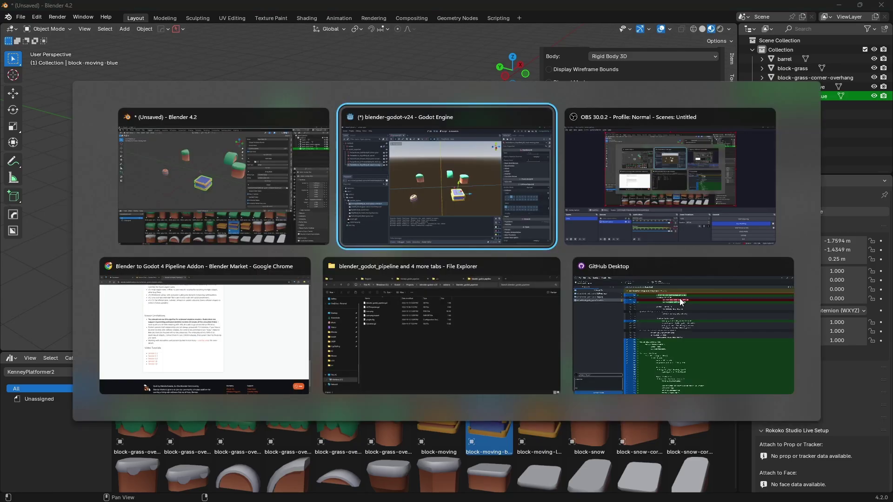
- Select the reimported blue block and view its Collision Layer grid showing layers 1 and 3
click(501, 285)
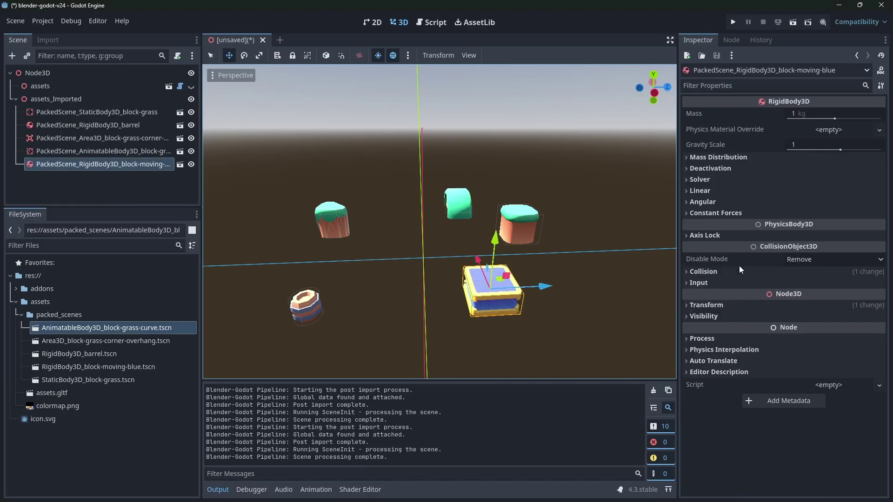
click(704, 272)
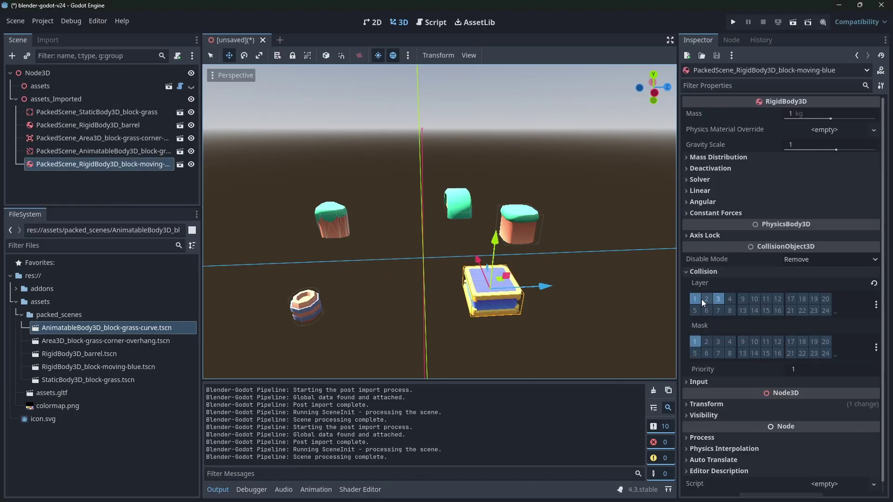
key(alt+Tab)
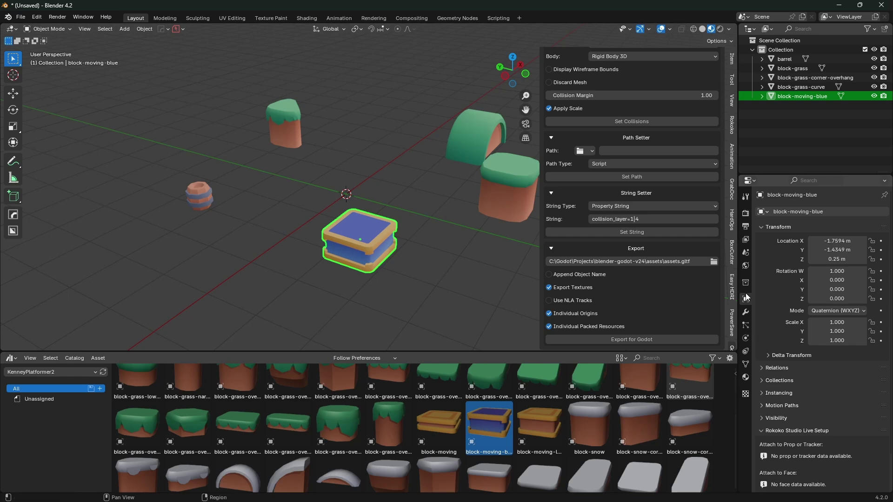
- Expand the blue block's Custom Properties and compare them against Godot
scroll(799, 432, down, 2)
click(794, 487)
scroll(823, 440, down, 4)
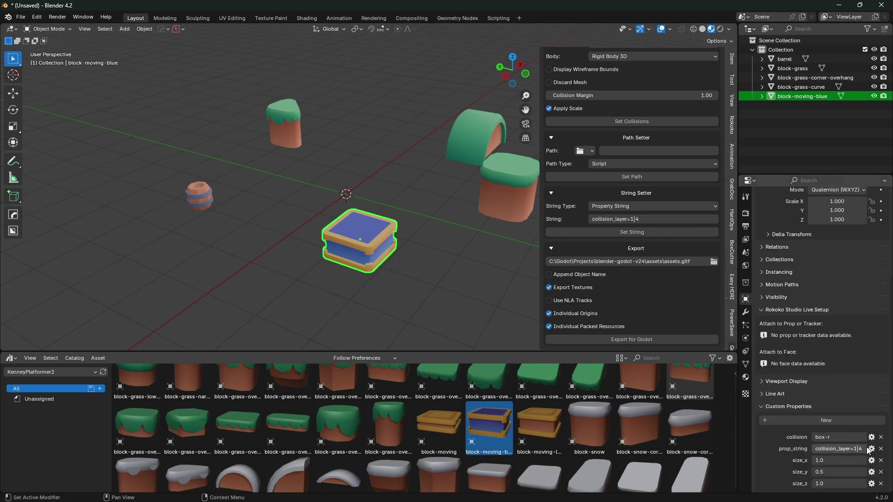
key(alt+Tab)
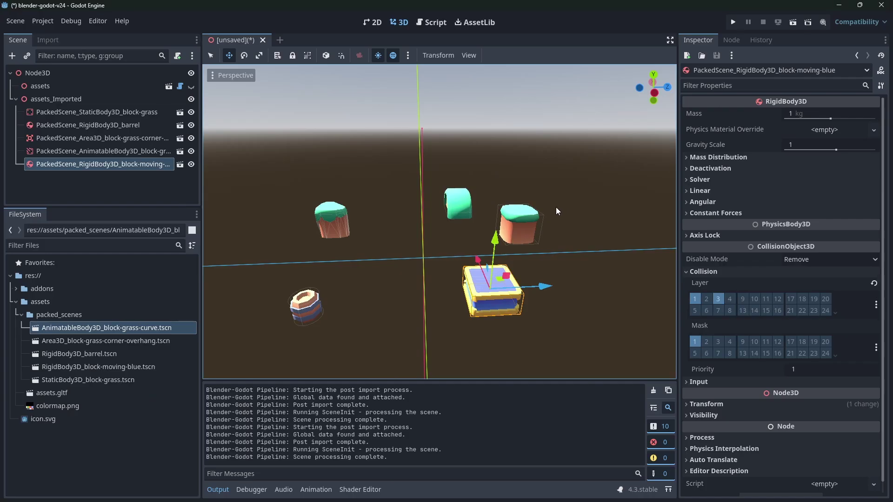
key(alt+Tab)
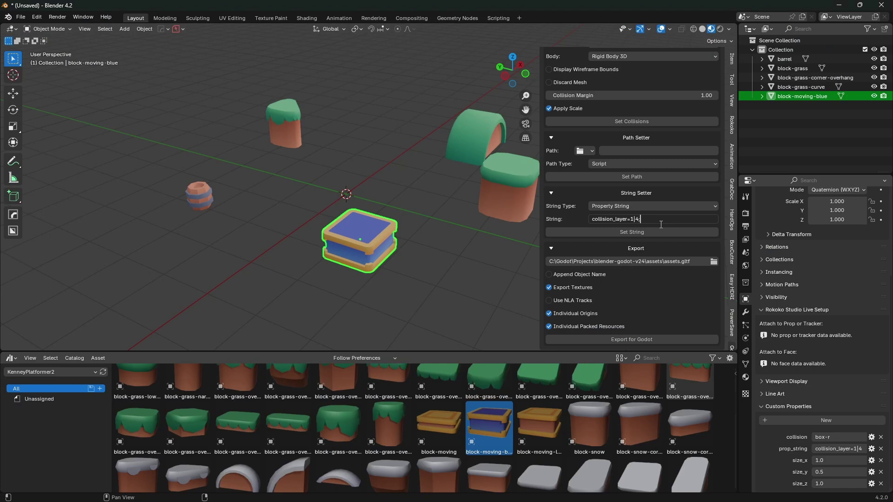
- Append collision_mask=2 to the string, apply it to the block, and export to Godot
text(collision_Mask=2)
key(Return)
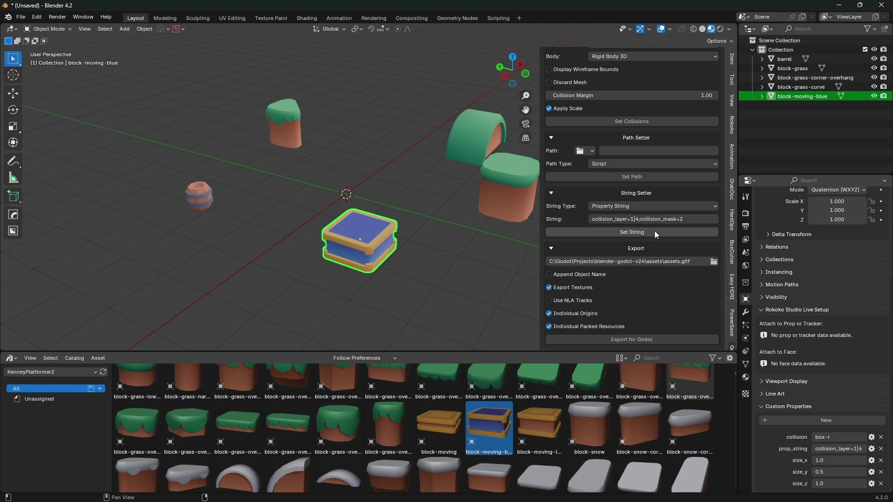
click(654, 233)
click(641, 340)
- In Godot, expand Collision to verify layers 1 and 3 with mask 2
key(alt+Tab)
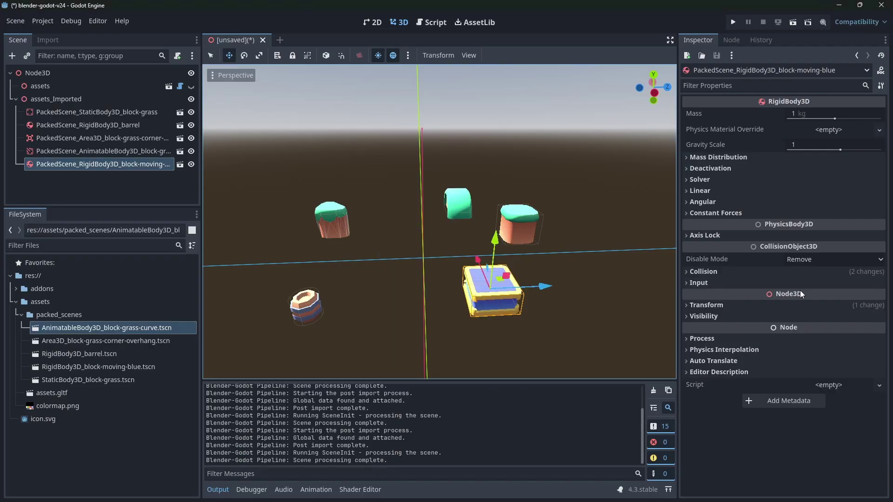
click(764, 271)
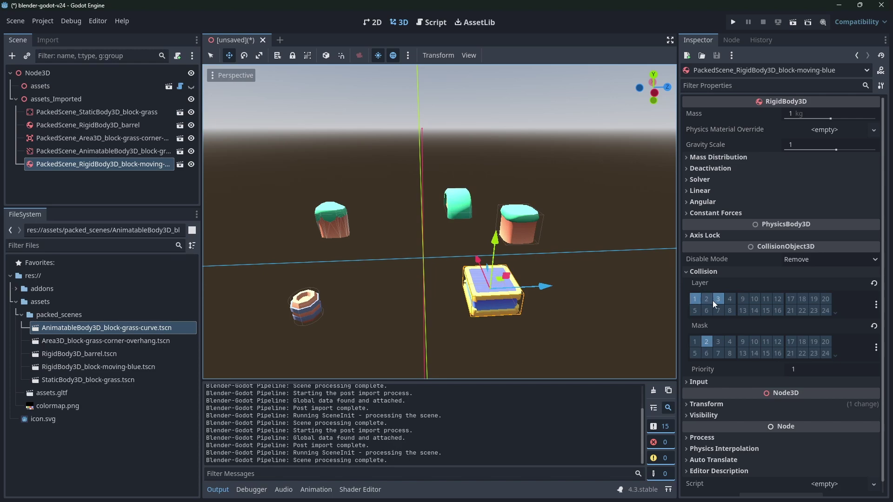
key(alt+Tab)
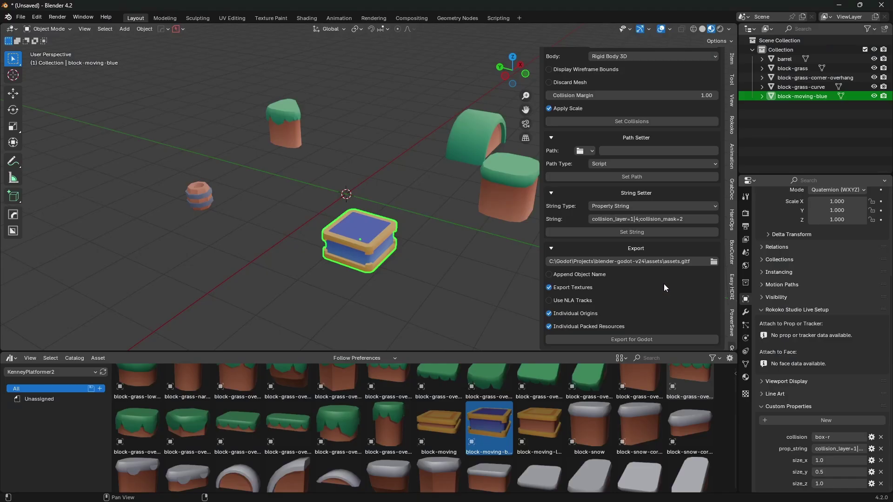
- Look over Blender's collision string without changing it, then orbit Godot's view to see the blocks from above
click(701, 219)
click(702, 219)
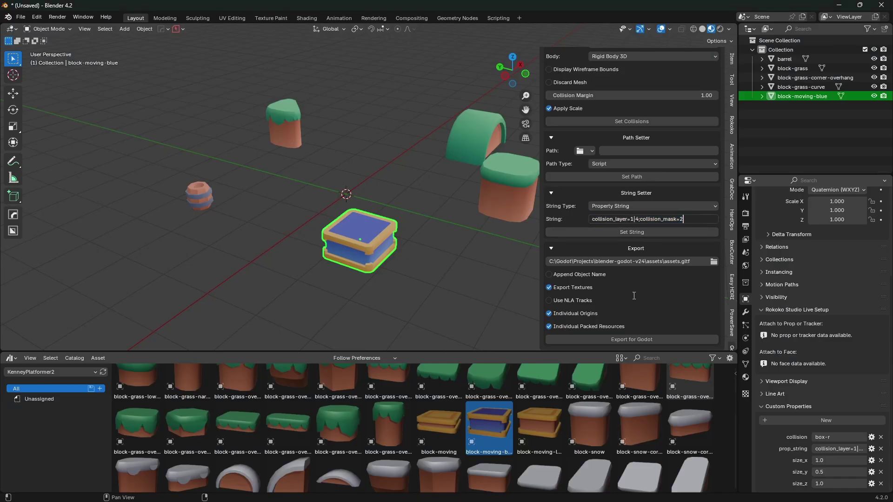
click(497, 261)
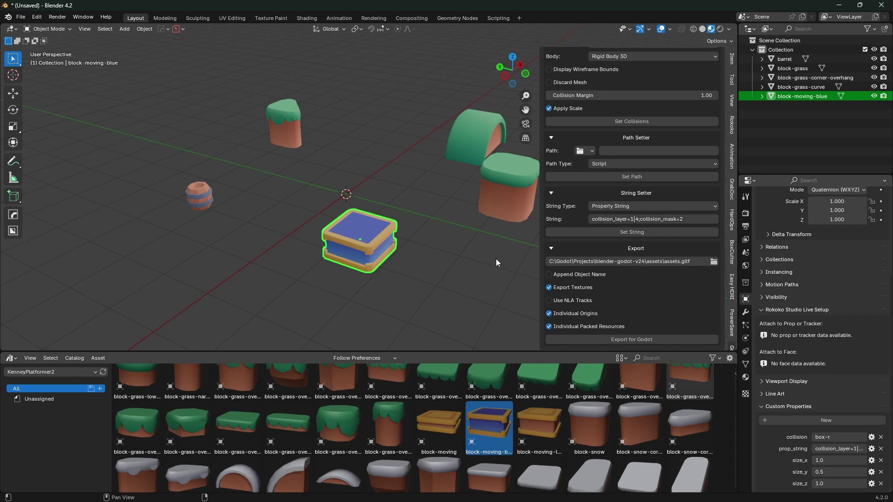
middle_drag(383, 215, 421, 209)
key(alt+Tab)
middle_drag(475, 228, 375, 228)
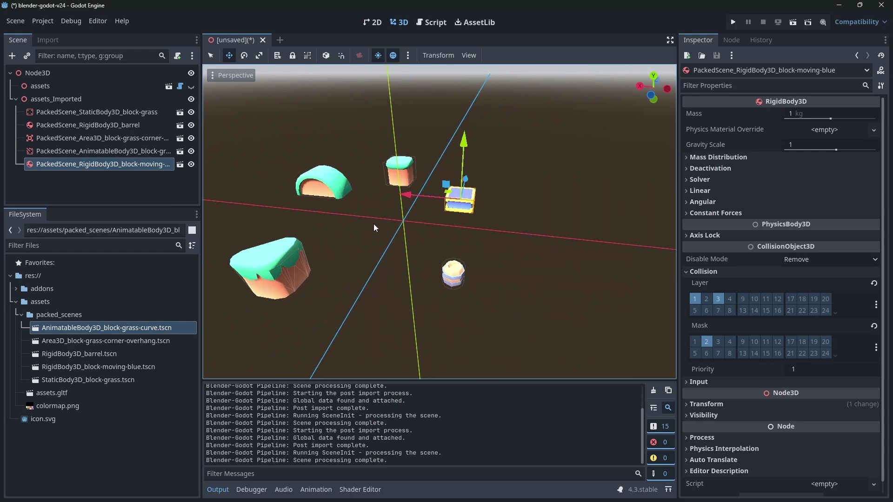
- Collapse the Output panel and narrow the left docks to widen the 3D viewport
middle_drag(459, 387, 638, 387)
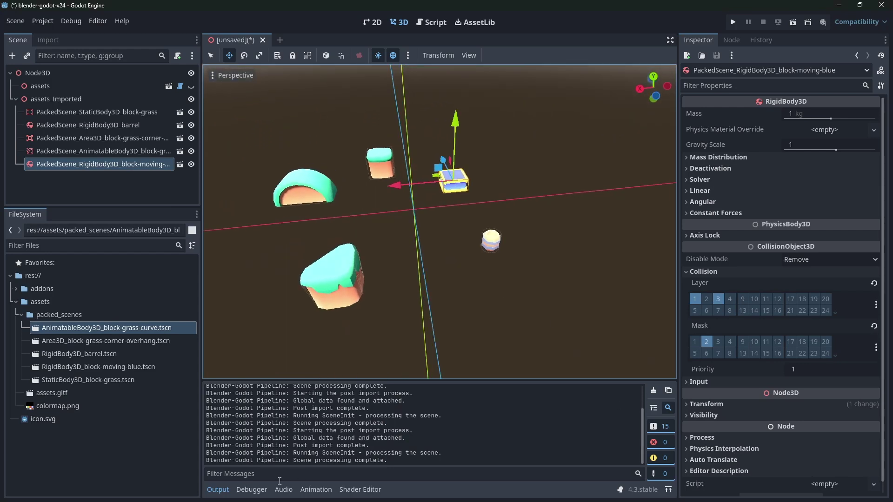
click(218, 490)
drag(202, 219, 178, 219)
middle_drag(340, 268, 381, 280)
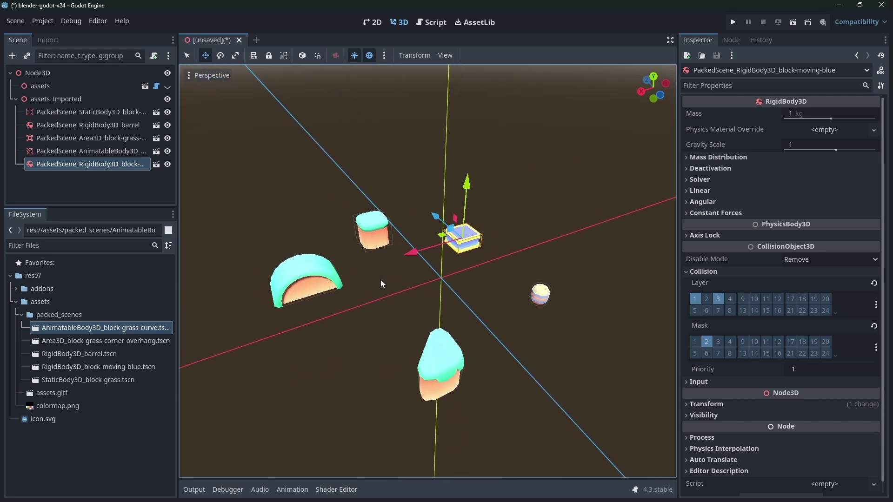
- Orbit and fly the view closer to look over the imported blocks
mouse_move(484, 292)
middle_down()
mouse_move(497, 294)
mouse_move(484, 292)
middle_up()
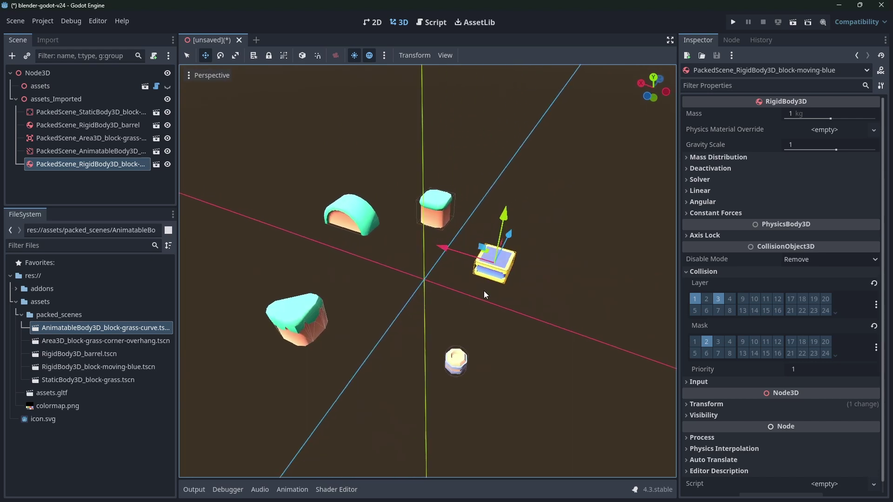
mouse_move(484, 291)
right_down()
mouse_move(468, 292)
mouse_move(486, 295)
right_up()
key(w)
middle_drag(482, 291, 472, 302)
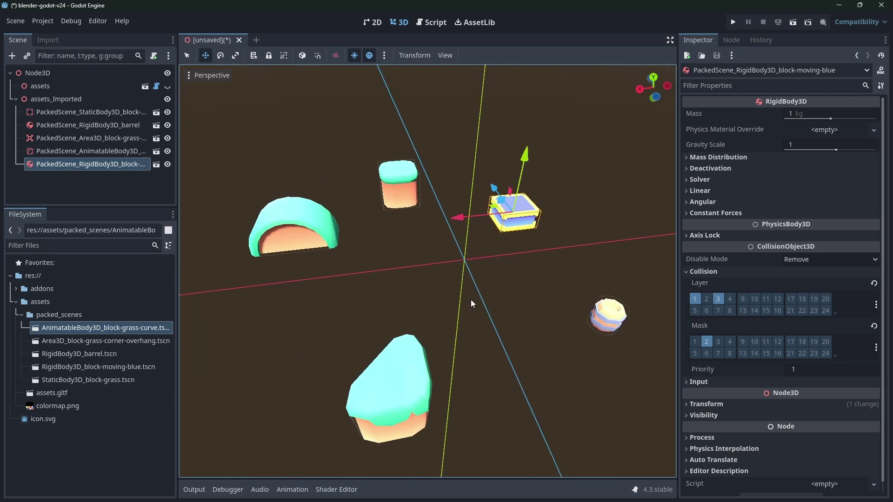